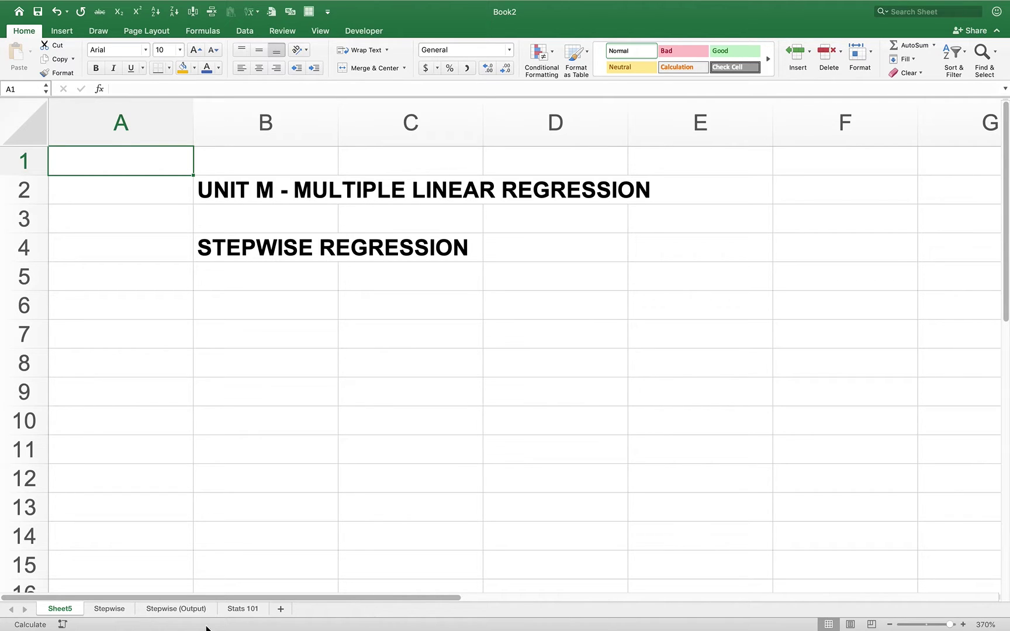
On the Stepwise sheet, delete the Section, Gender, EyeColour, Smoking and Personality columns
left_click(110, 609)
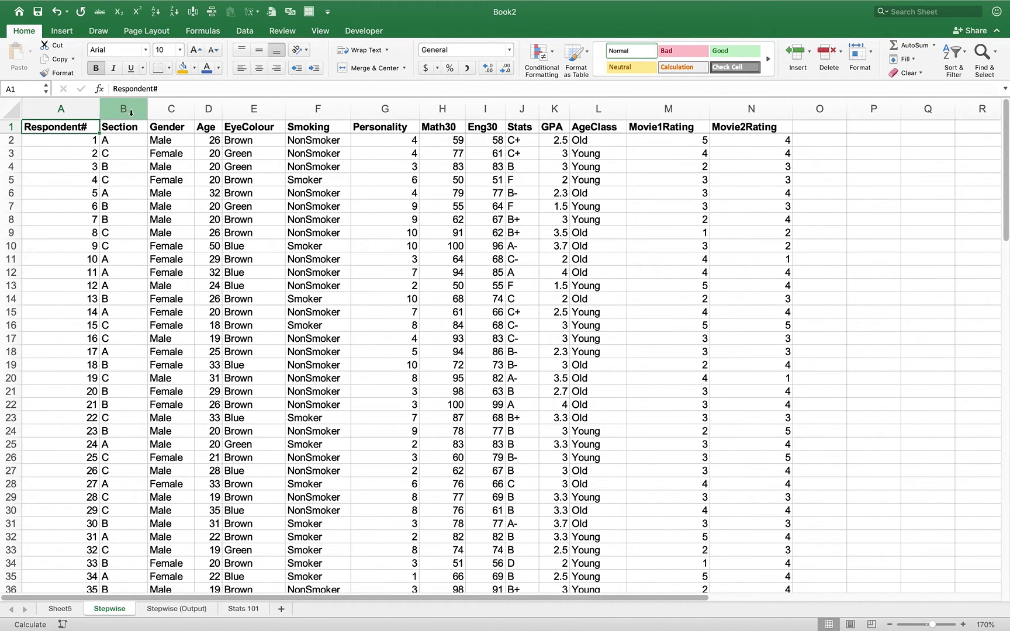
left_click_drag(127, 109, 189, 116)
right_click(178, 108)
left_click(197, 179)
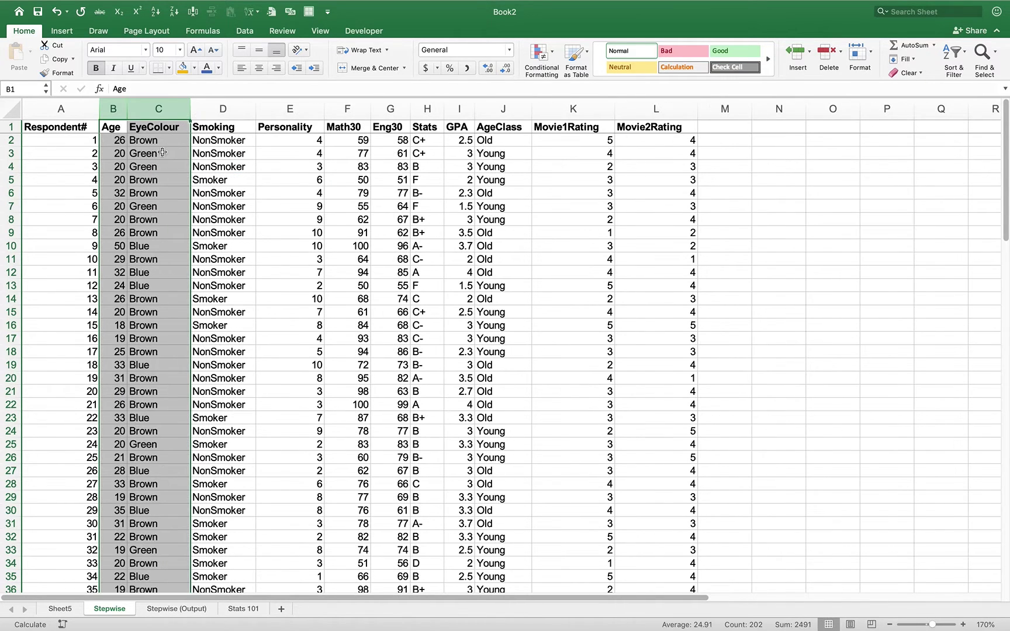
left_click_drag(154, 114, 286, 110)
right_click(287, 110)
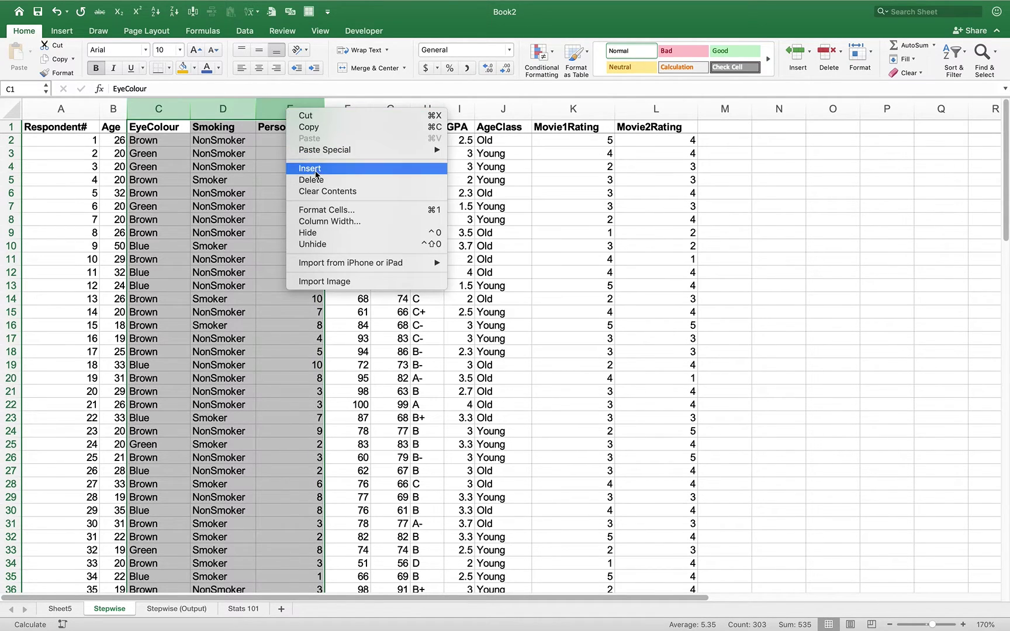
left_click(312, 188)
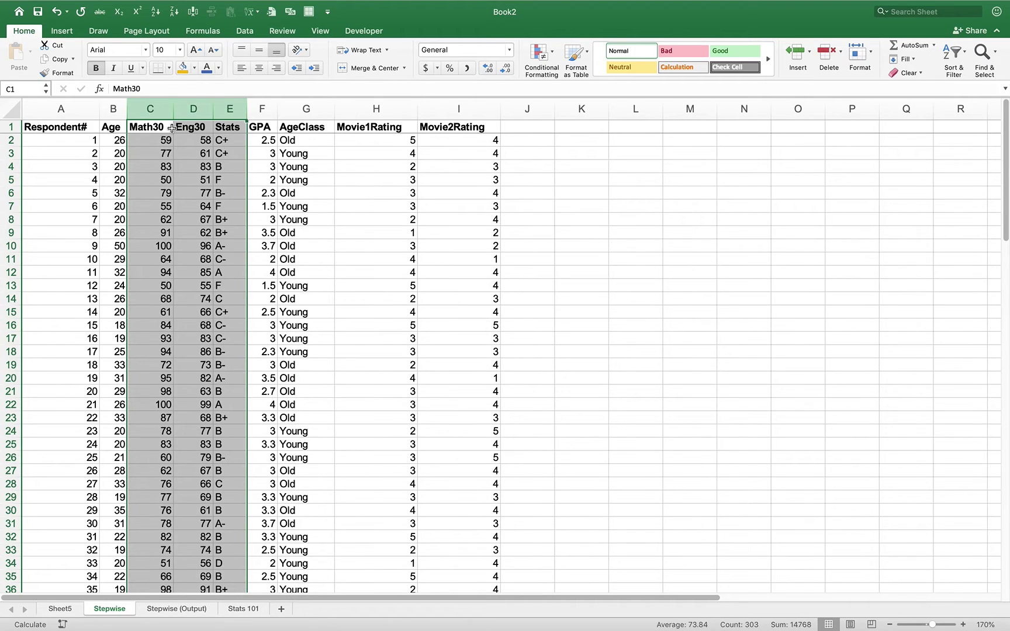
Delete the Stats, AgeClass, Movie1Rating and Movie2Rating columns
left_click(231, 117)
right_click(232, 118)
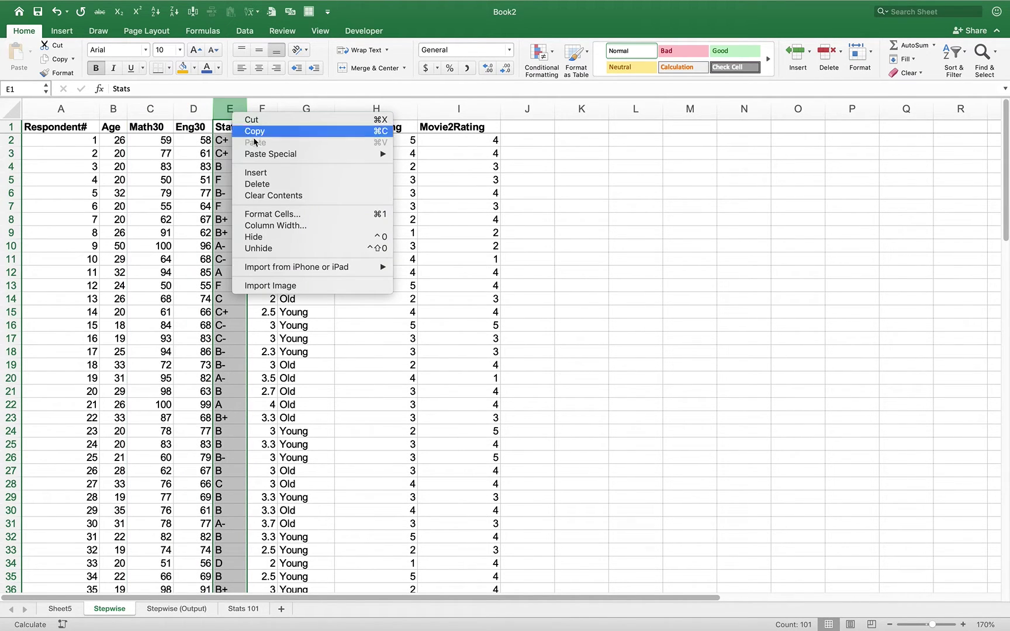
left_click(259, 183)
left_click_drag(268, 111, 395, 127)
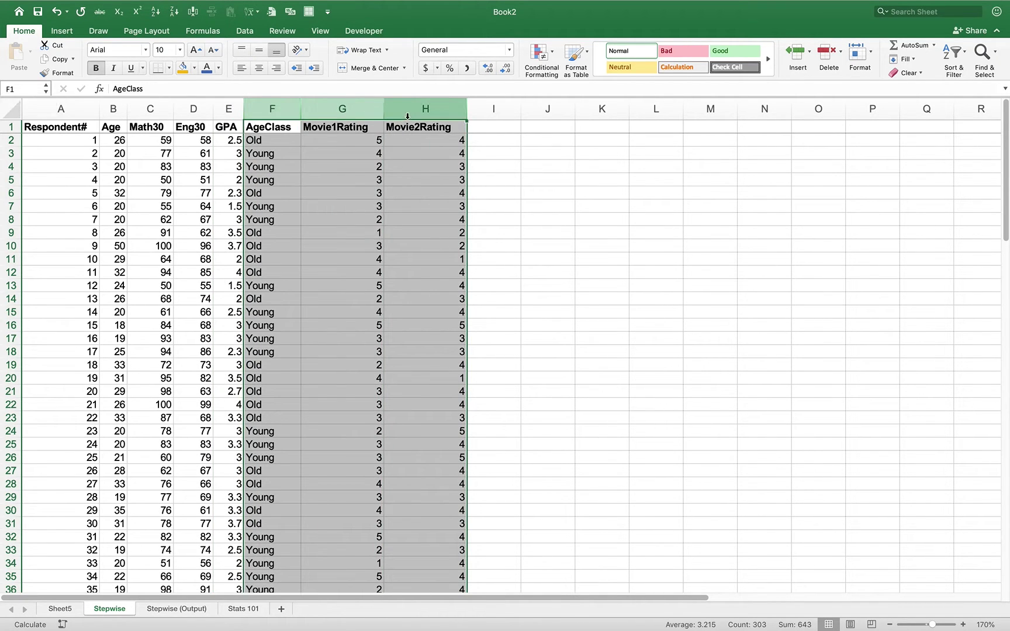
right_click(407, 119)
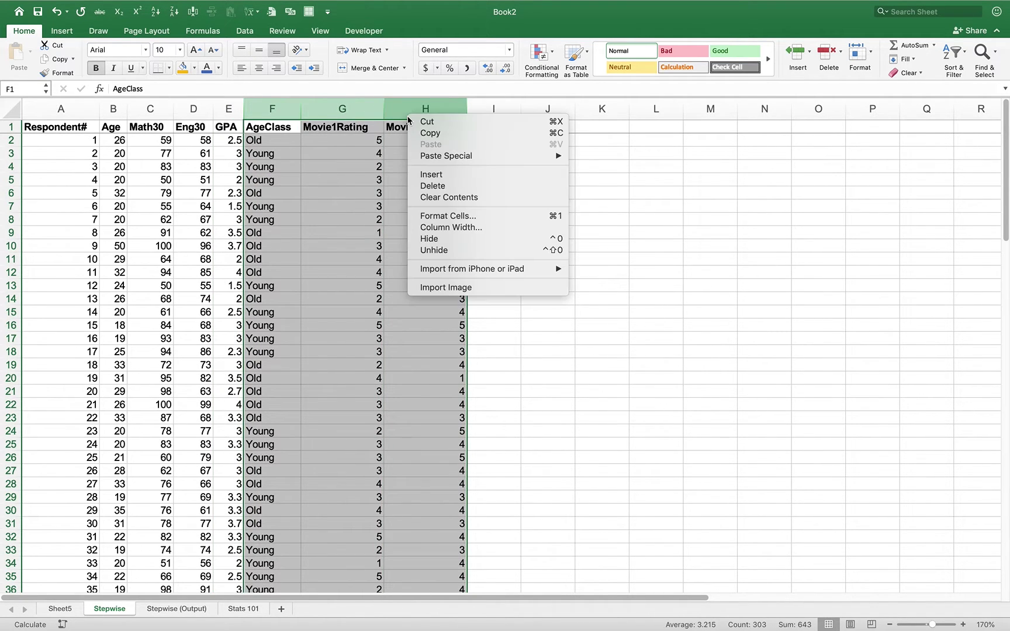
left_click(448, 187)
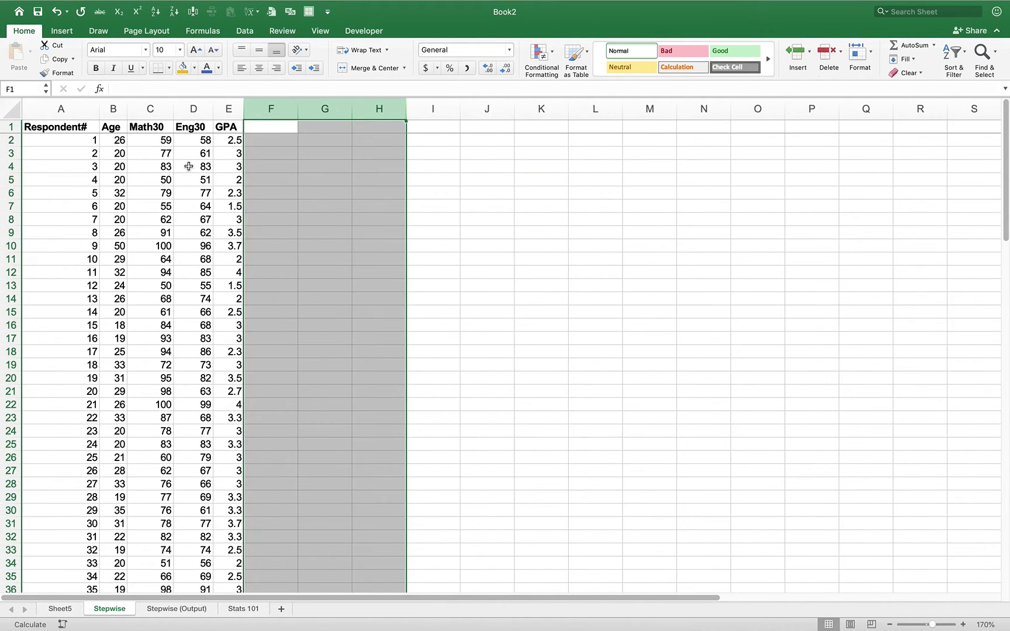
Insert a blank column before Age and move the GPA column into it
left_click(115, 112)
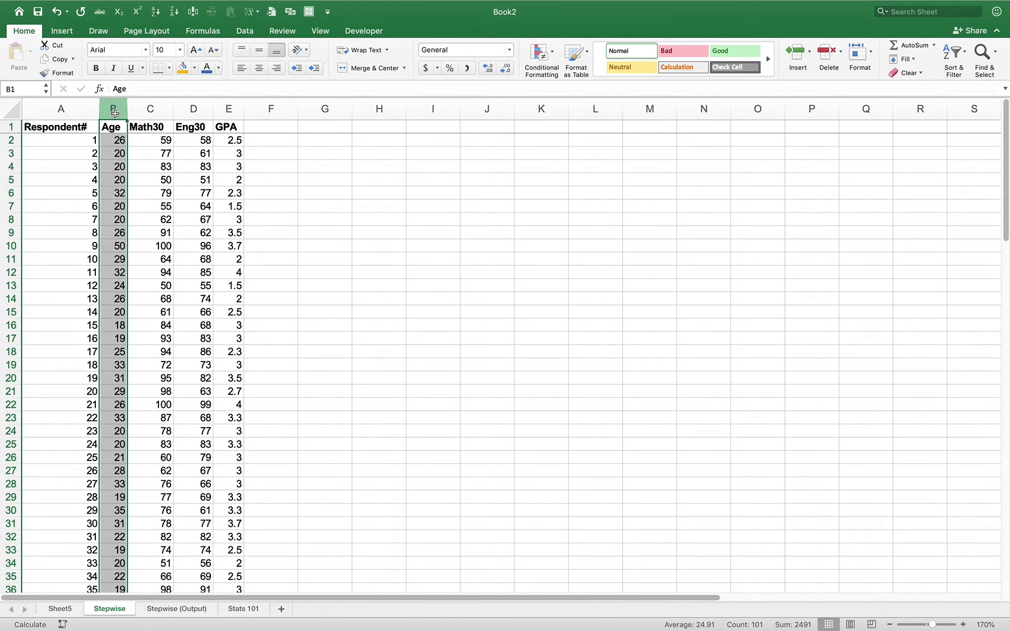
right_click(115, 112)
left_click(143, 172)
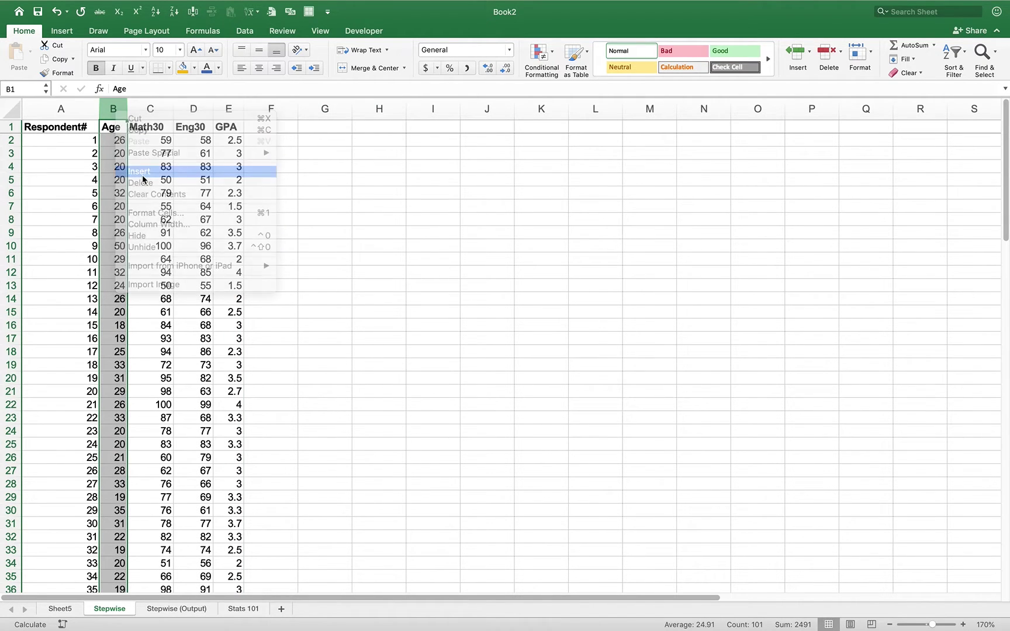
left_click(305, 108)
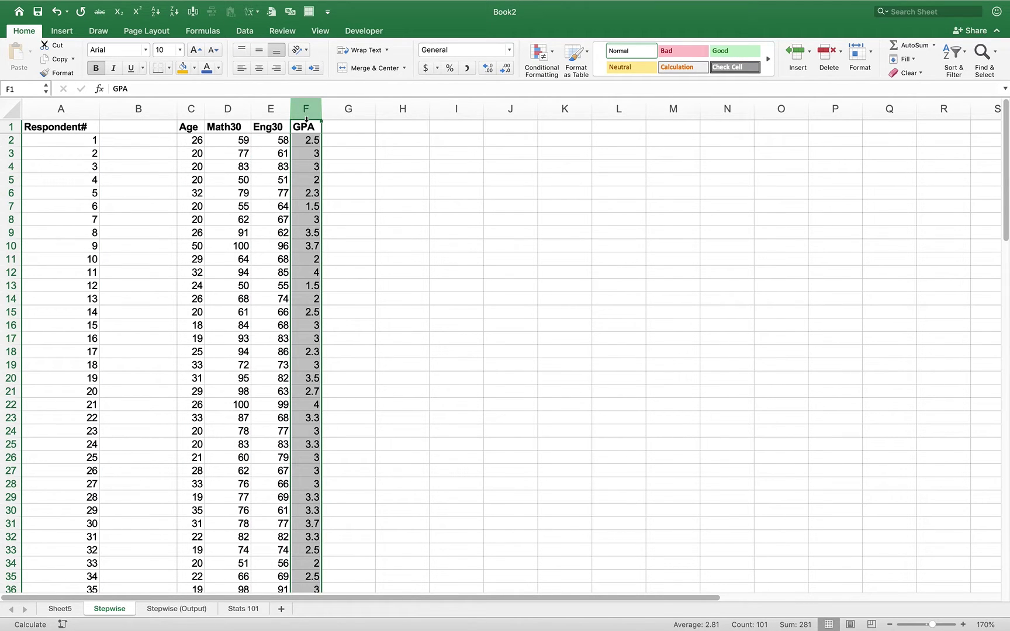
left_click_drag(306, 119, 114, 134)
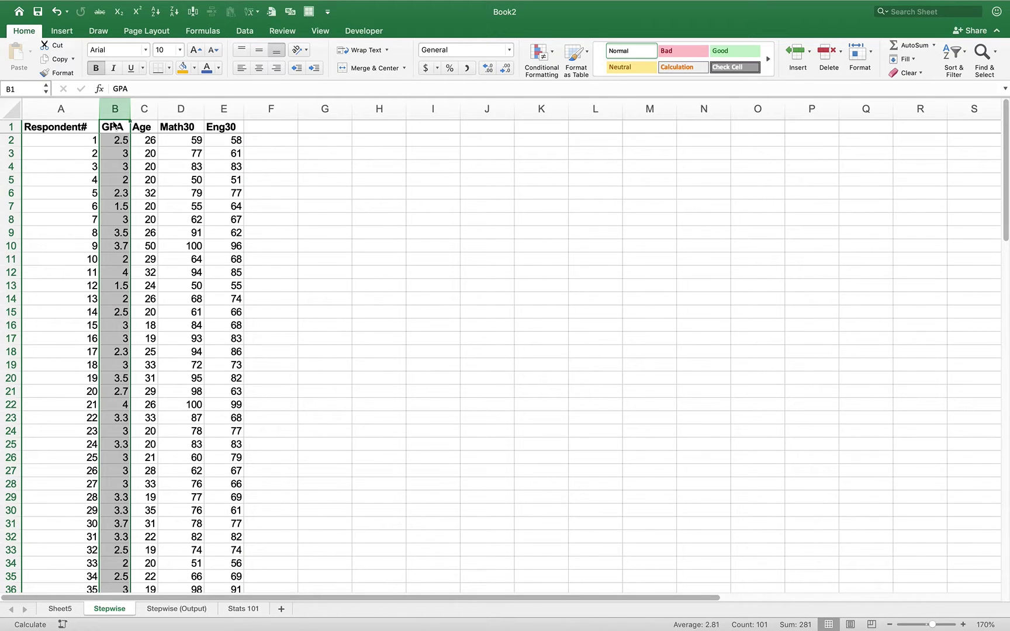
Fill the GPA column from its header to row 101 with orange
left_click(114, 125)
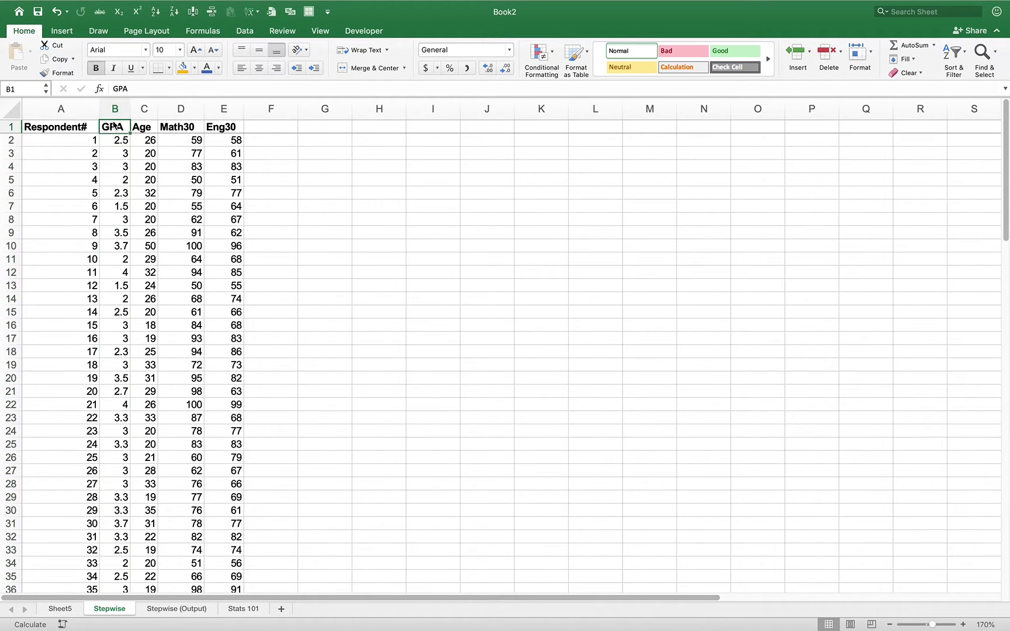
key("ctrl+shift+Down")
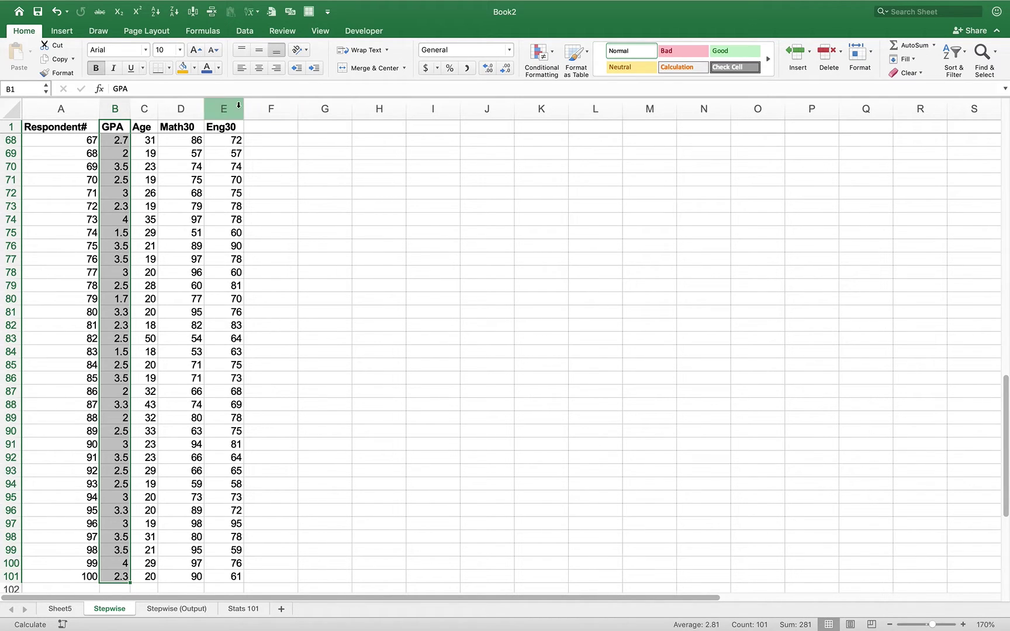
left_click(182, 67)
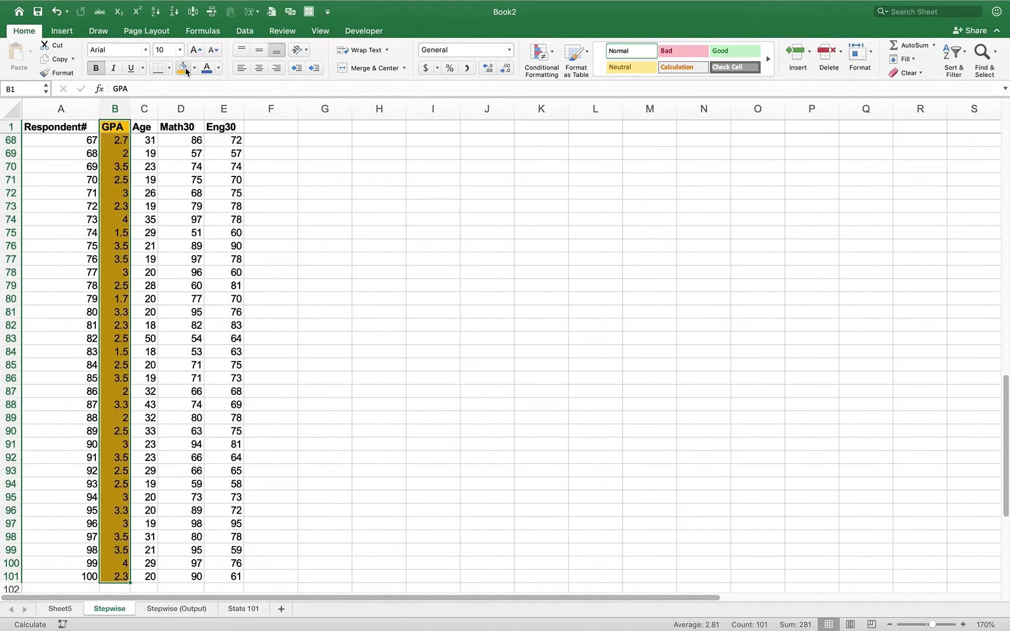
Fill the Age, Math30 and Eng30 columns from their headers to row 101 with yellow
left_click(139, 124)
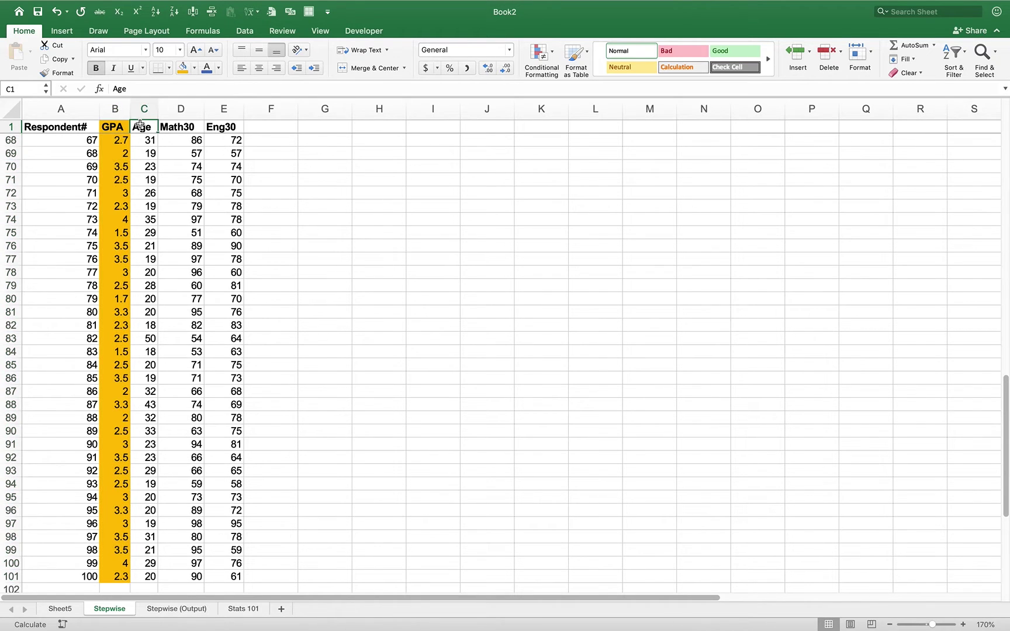
key("shift+Right")
key("shift+Right")
key("End")
key("shift+Down")
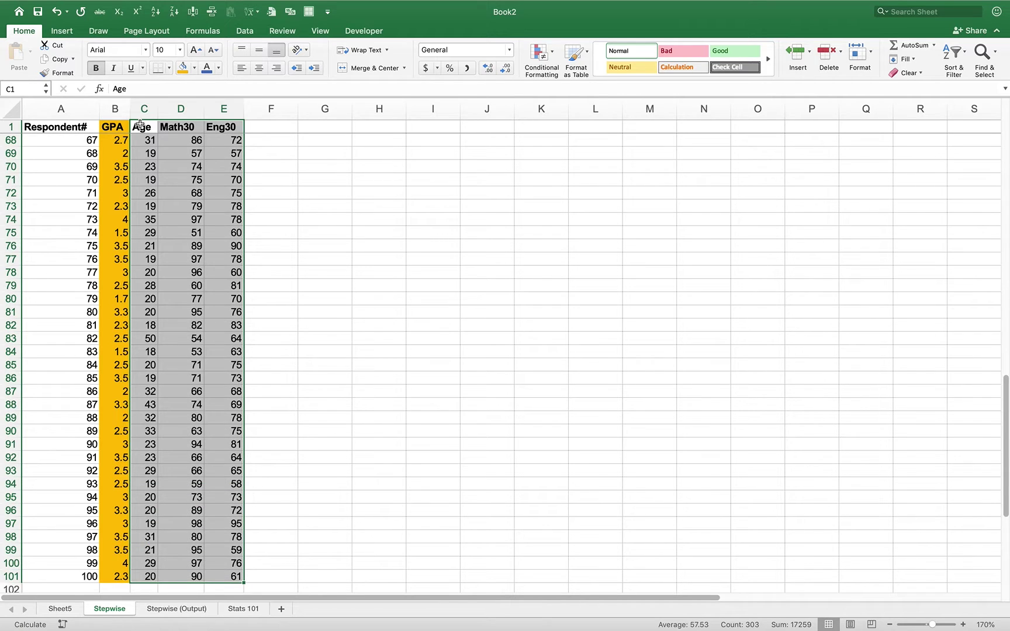
left_click(195, 69)
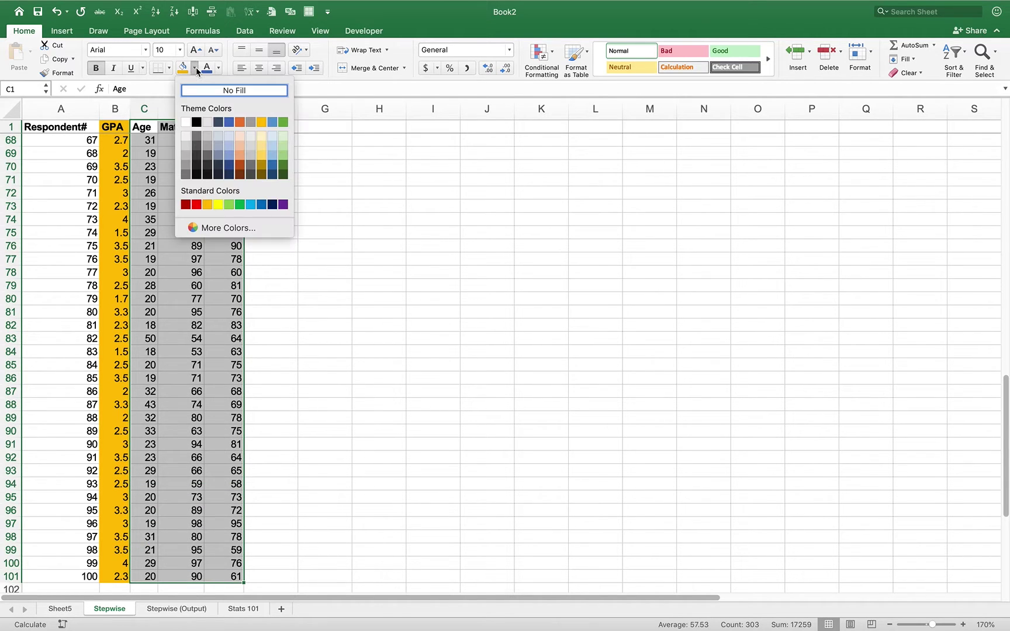
left_click(218, 204)
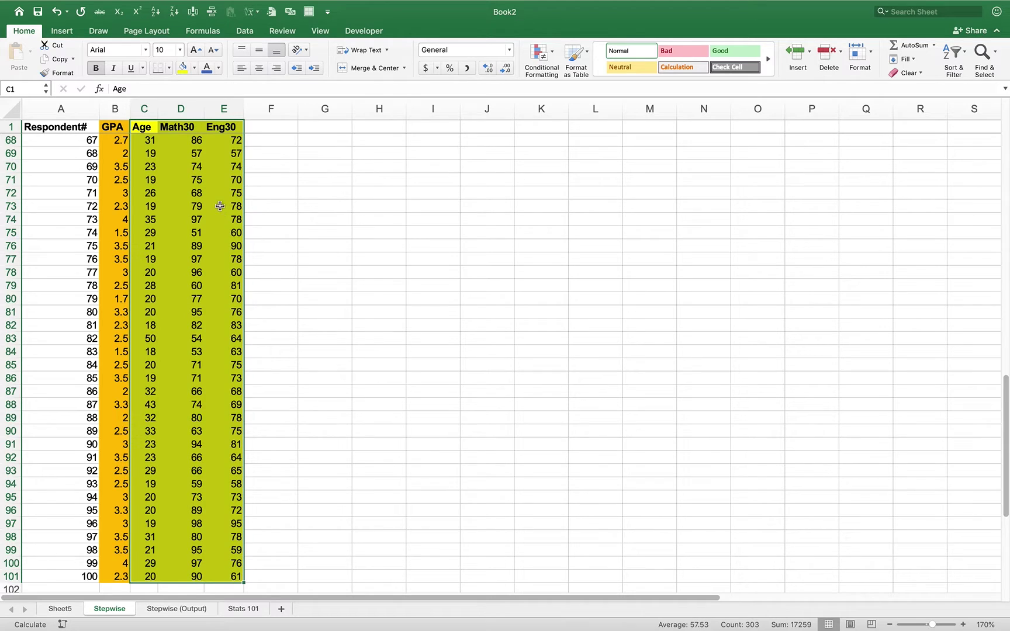
left_click(142, 196)
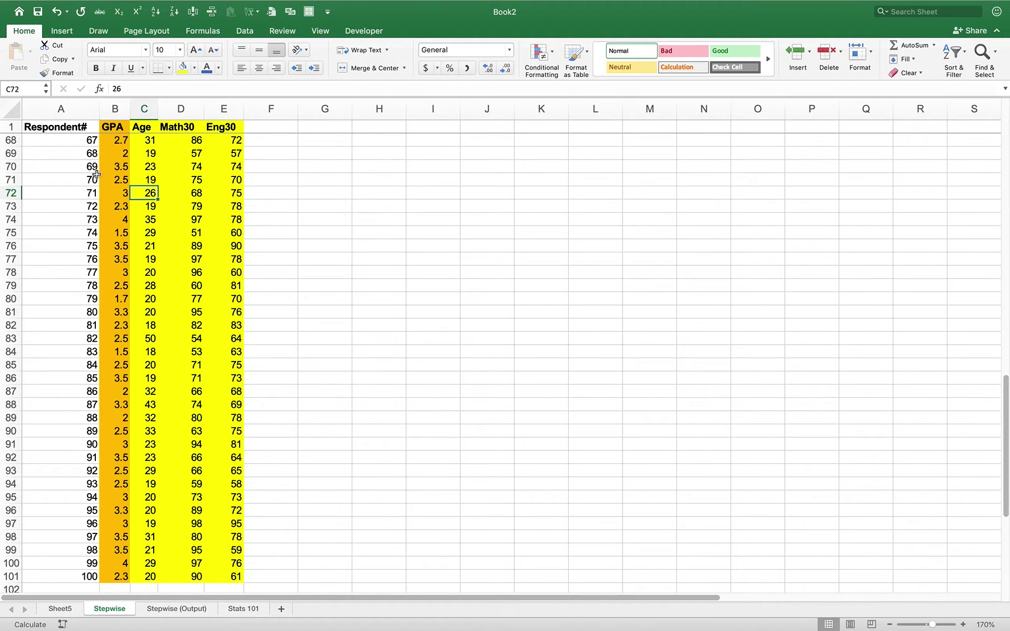
Delete the Respondent# column so that the data starts with GPA in column A
left_click(59, 124)
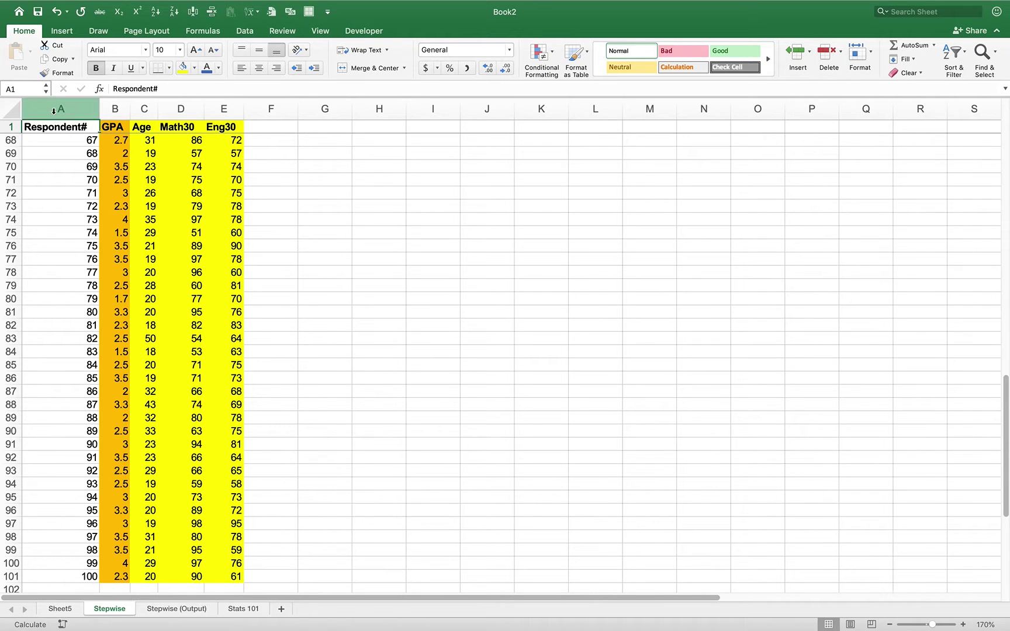
left_click(61, 111)
right_click(62, 110)
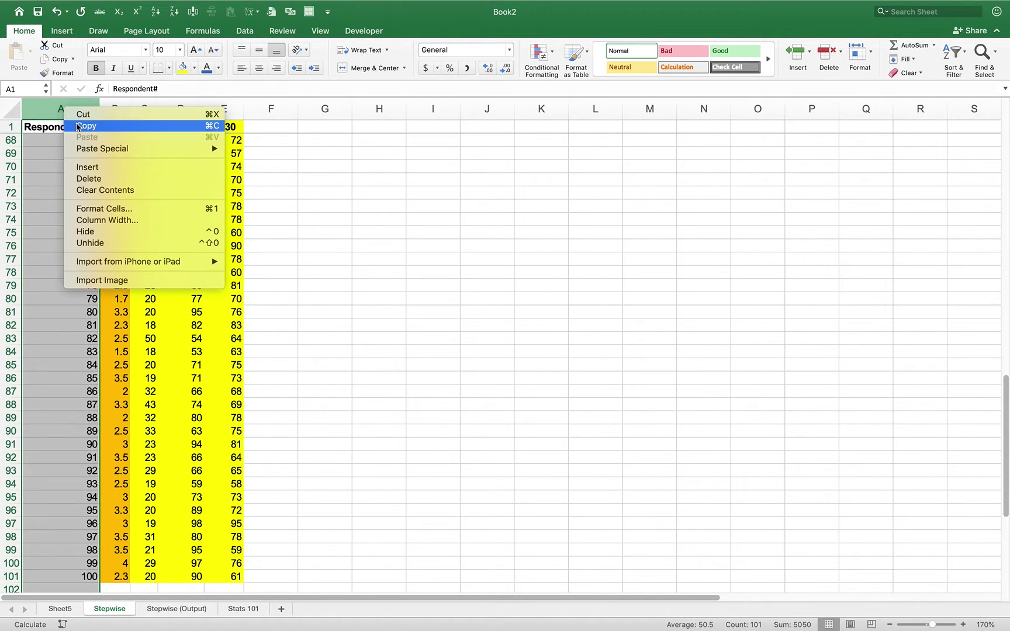
left_click(86, 185)
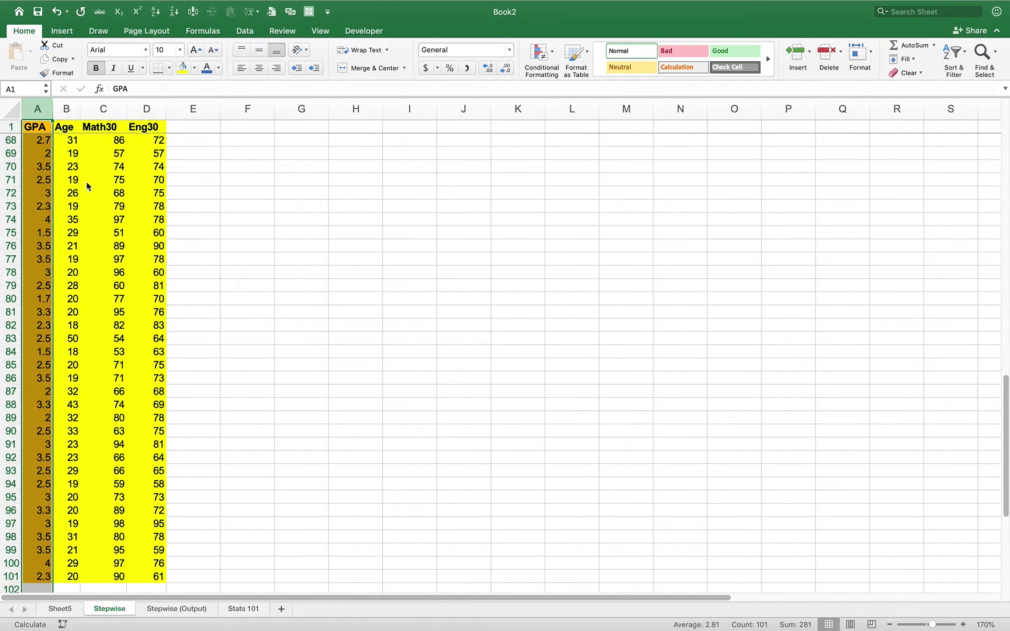
left_click(203, 151)
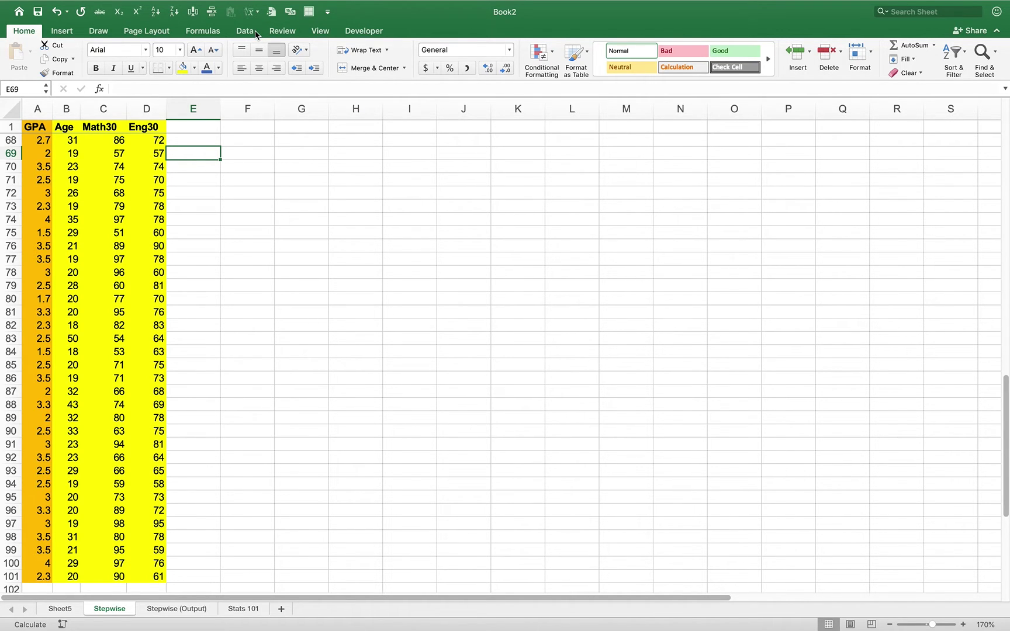
Start the Correlation tool from the Data Analysis tools
left_click(309, 155)
left_click(350, 155)
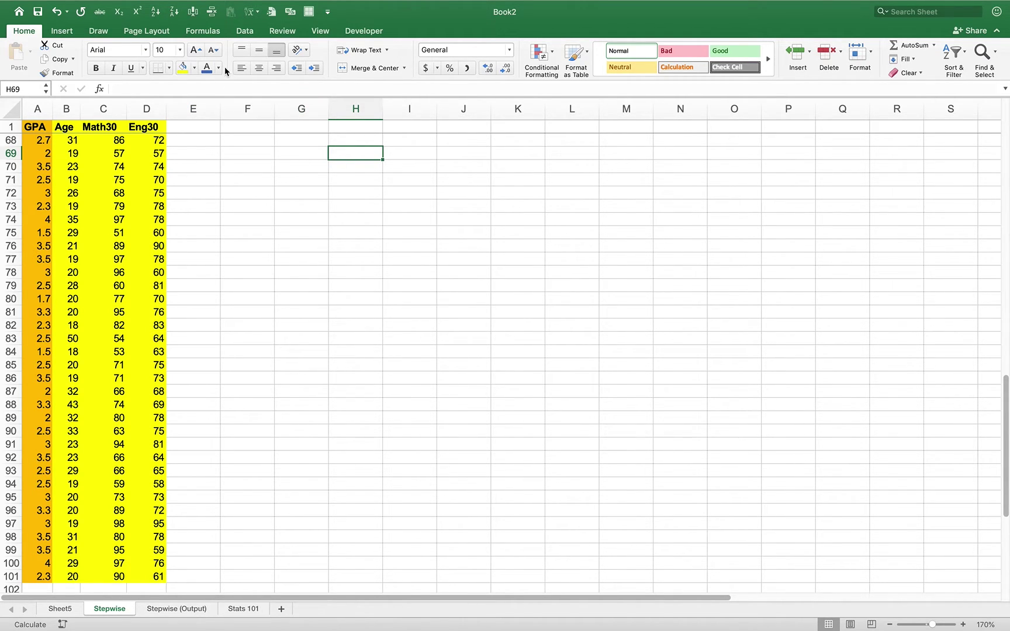
left_click(250, 32)
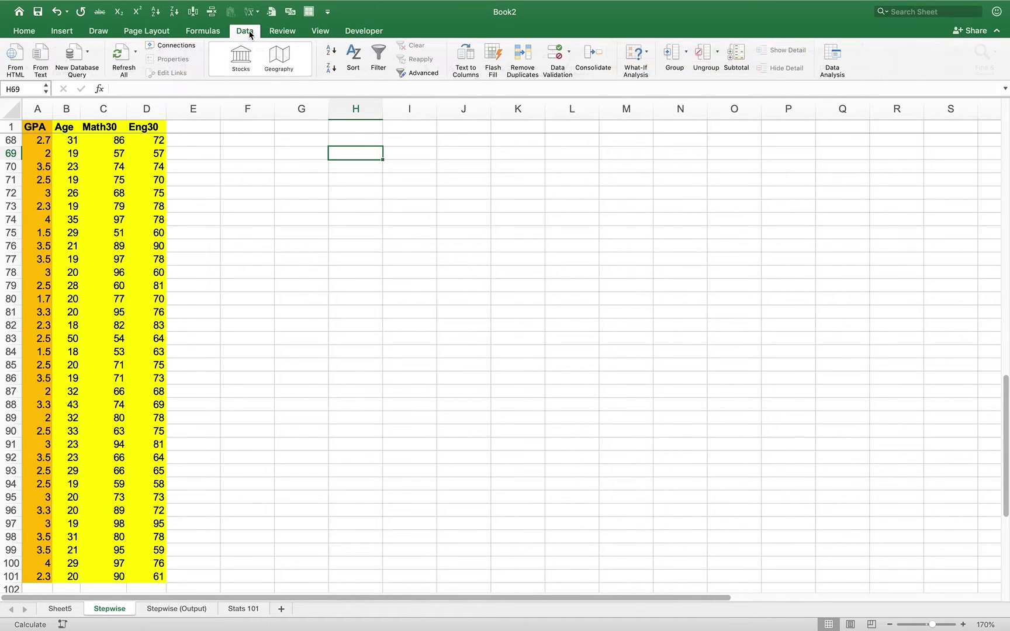
left_click(839, 54)
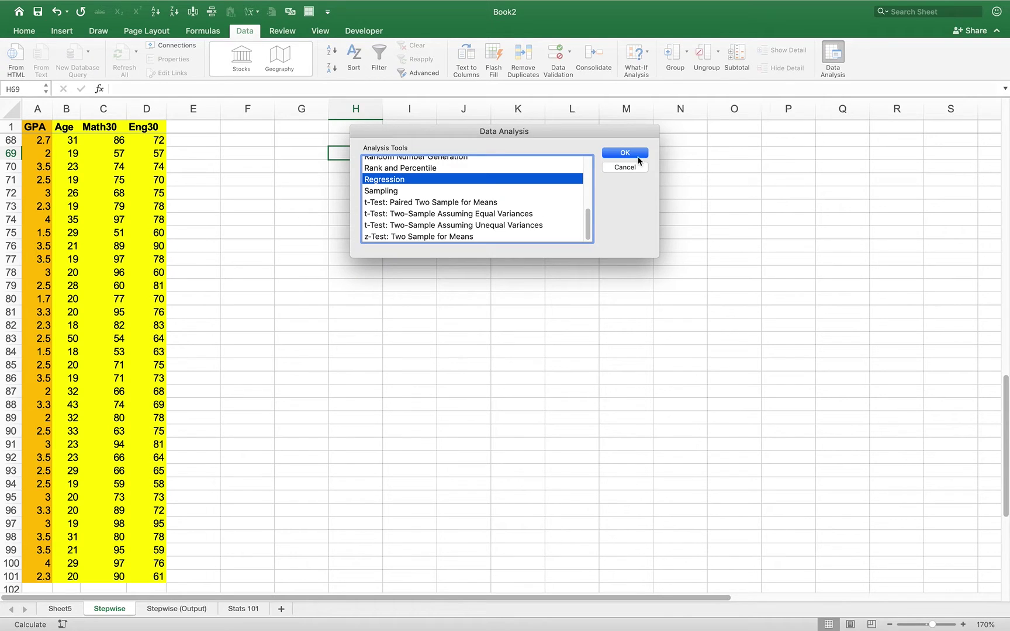
scroll(589, 212, "up", 2)
left_click_drag(589, 211, 590, 180)
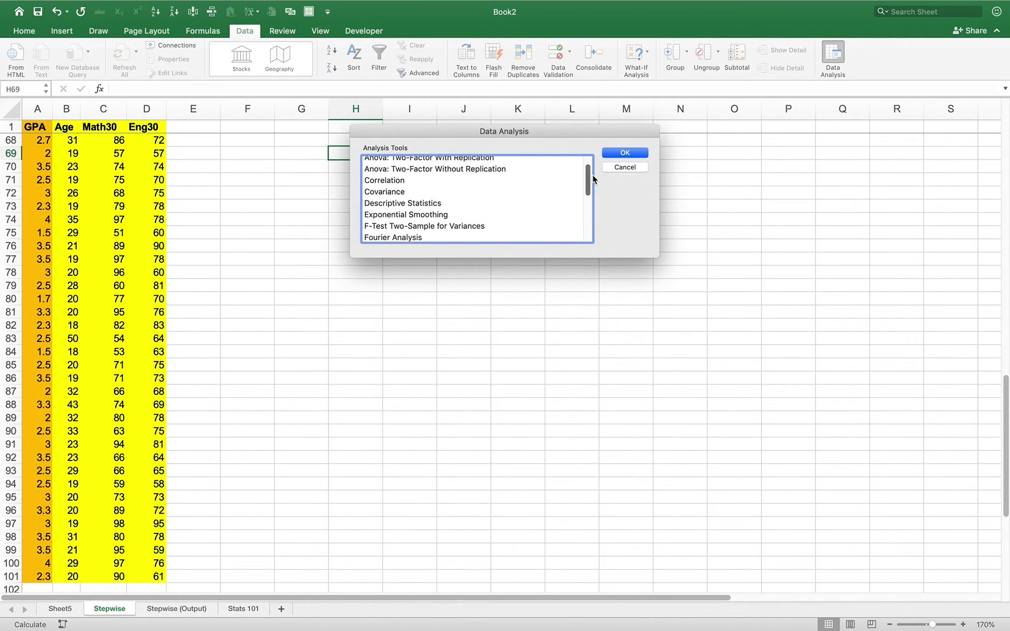
left_click(414, 183)
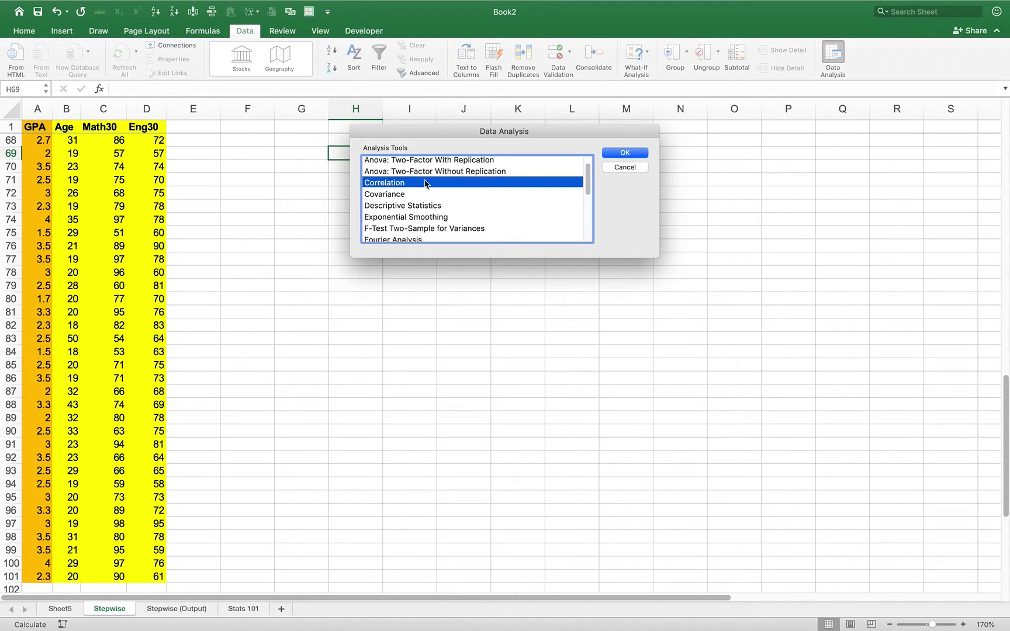
left_click(618, 156)
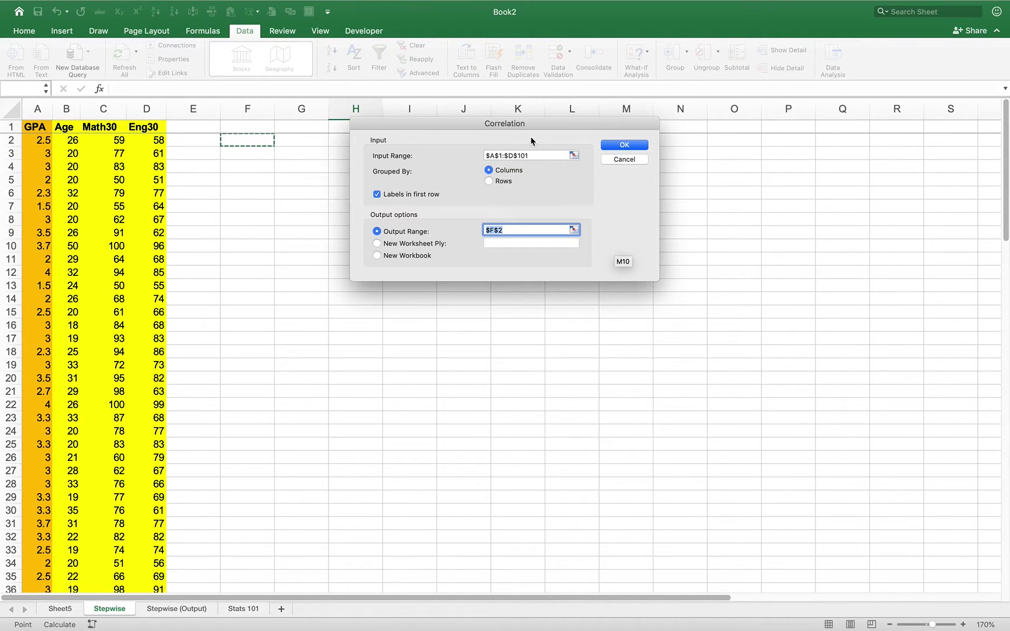
Set the correlation's input range to A1:D101, grouped by columns, with labels in the first row
left_click_drag(560, 127, 583, 183)
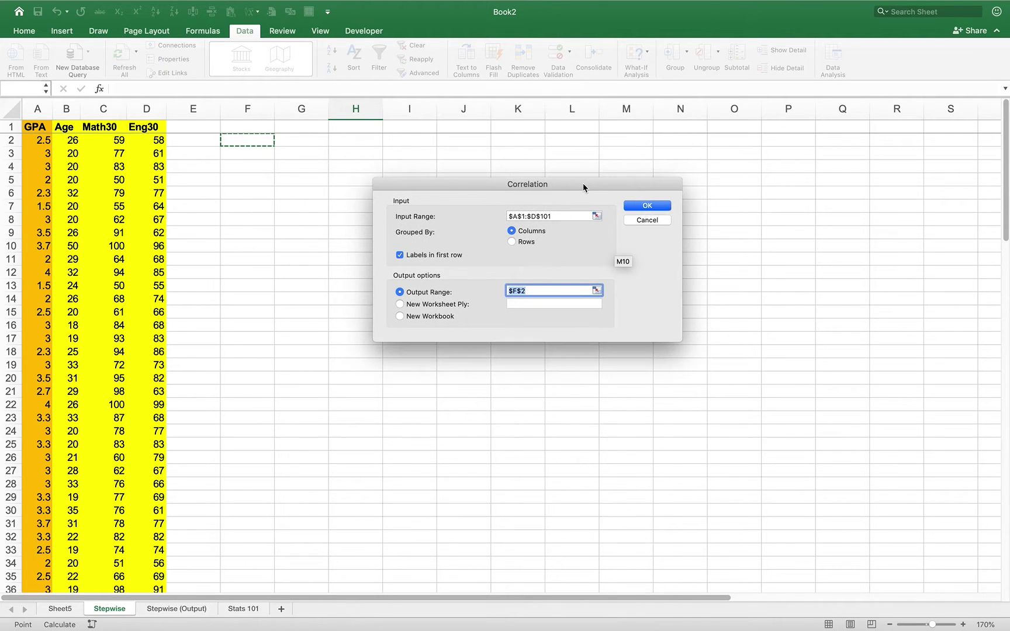
left_click(566, 217)
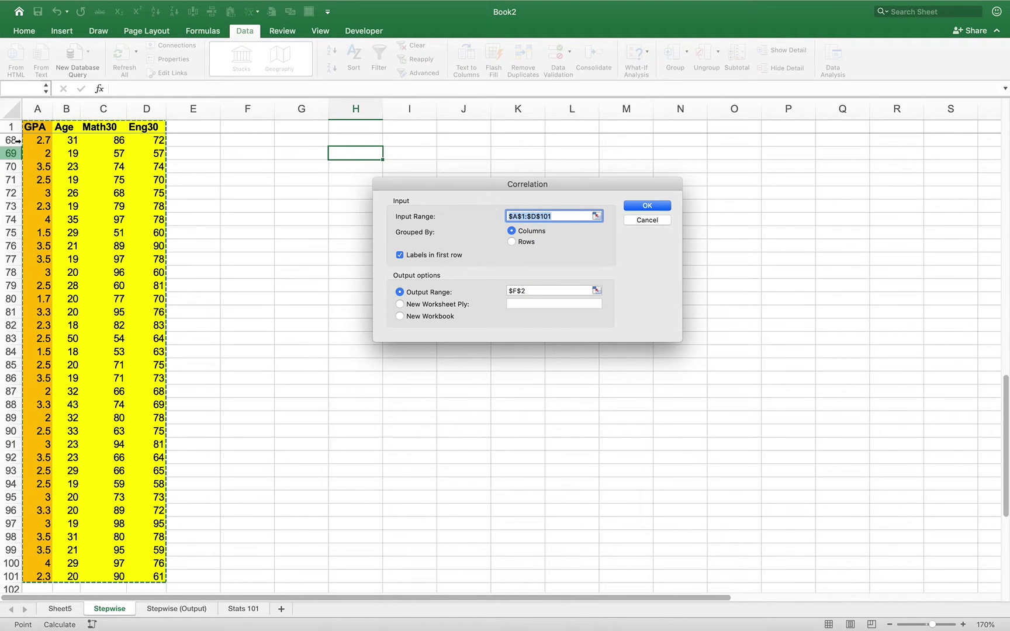
left_click_drag(34, 127, 155, 526)
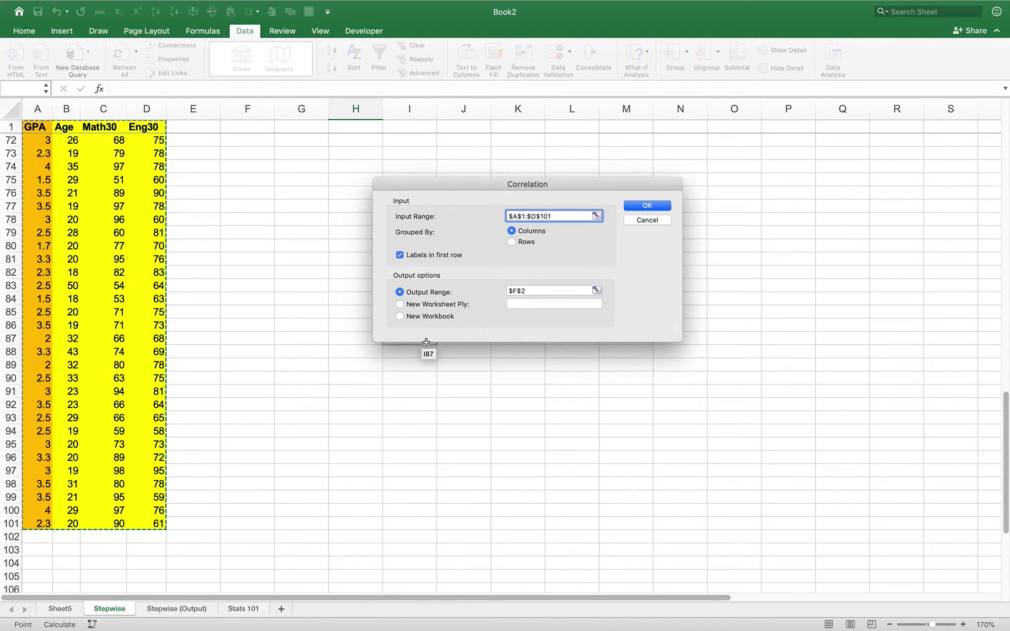
left_click(401, 255)
left_click(400, 256)
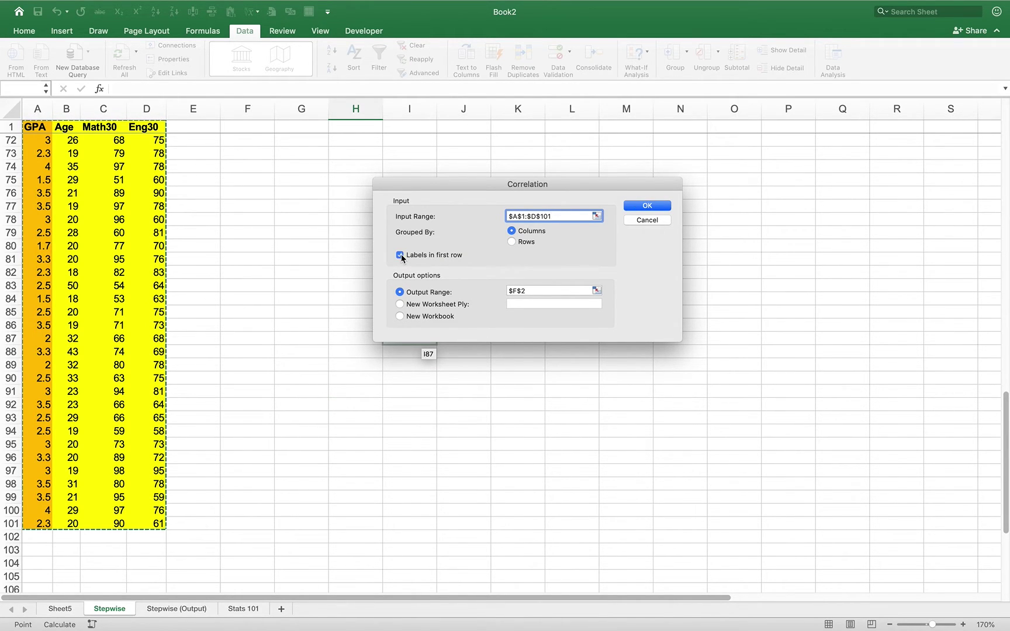
Set the output range to cell H2 and run the correlation
left_click(576, 291)
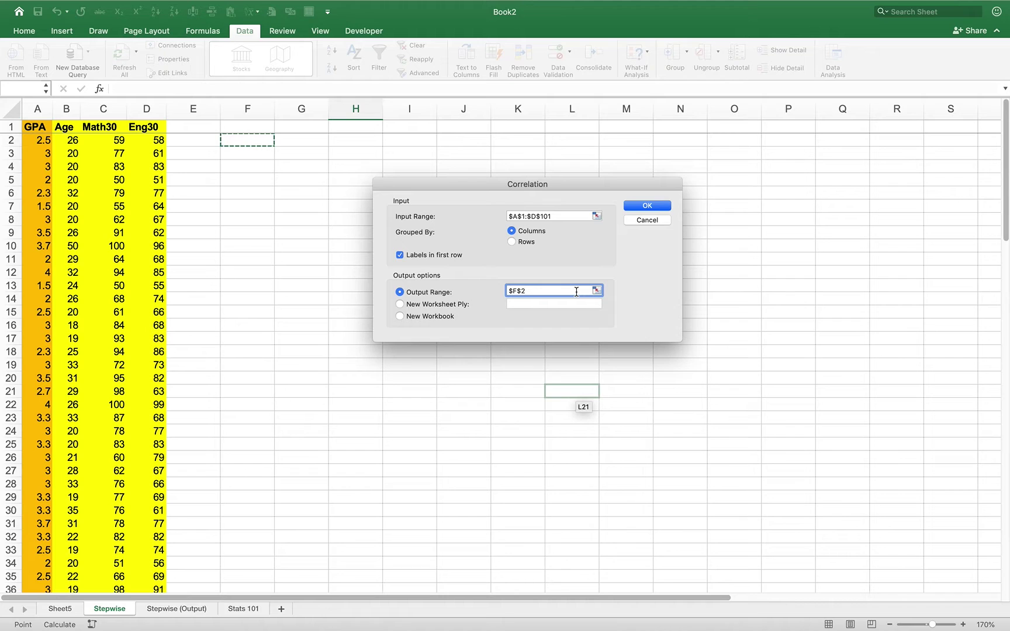
key("BackSpace")
key("BackSpace")
key("BackSpace")
key("BackSpace")
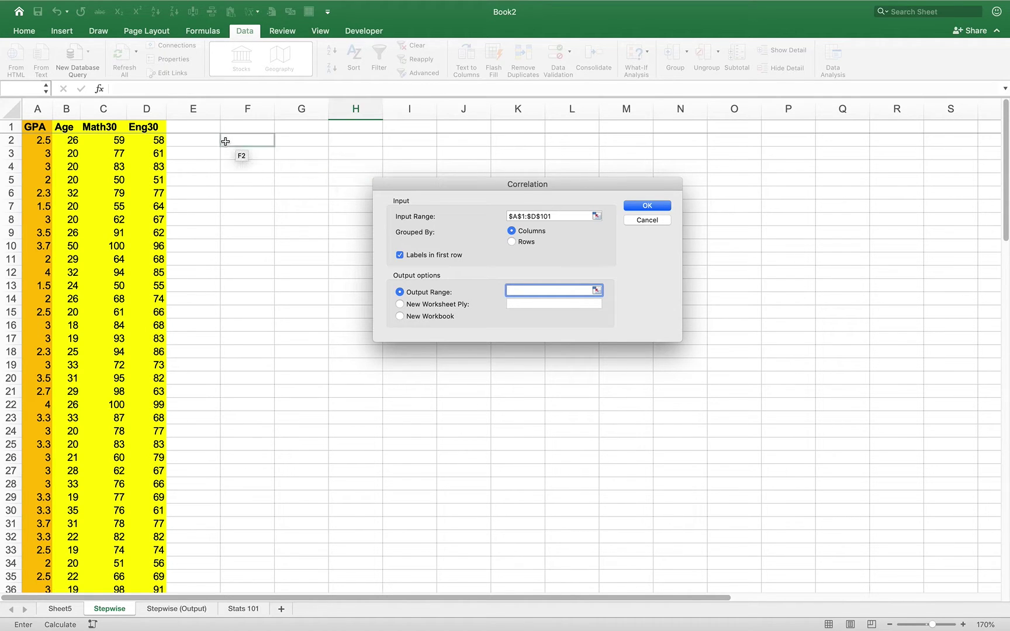
left_click(341, 140)
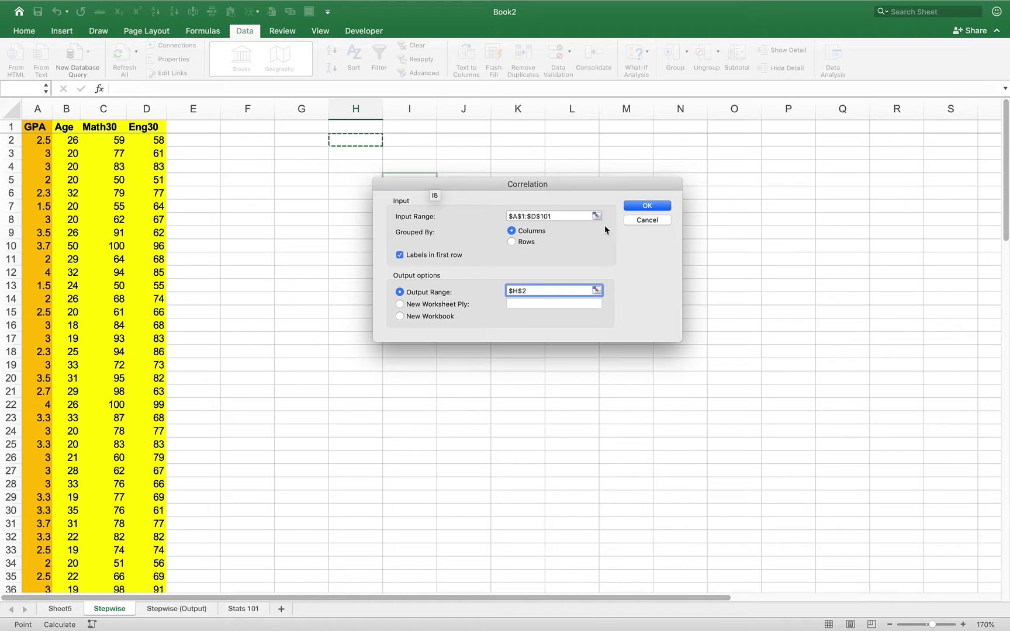
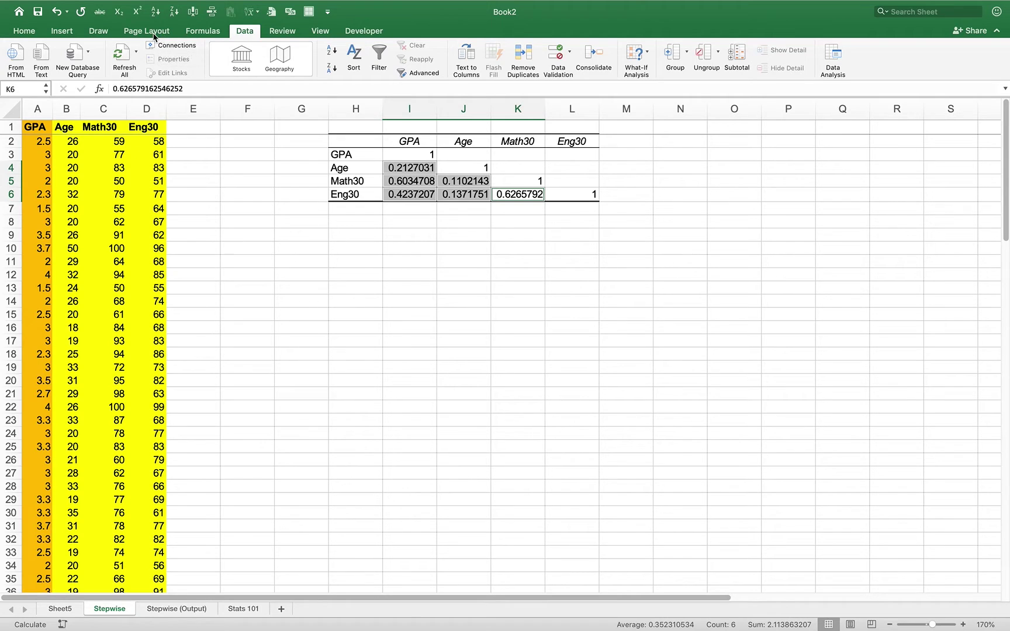
Reduce the correlation coefficients between different variables in the matrix to three decimal places
left_click(24, 33)
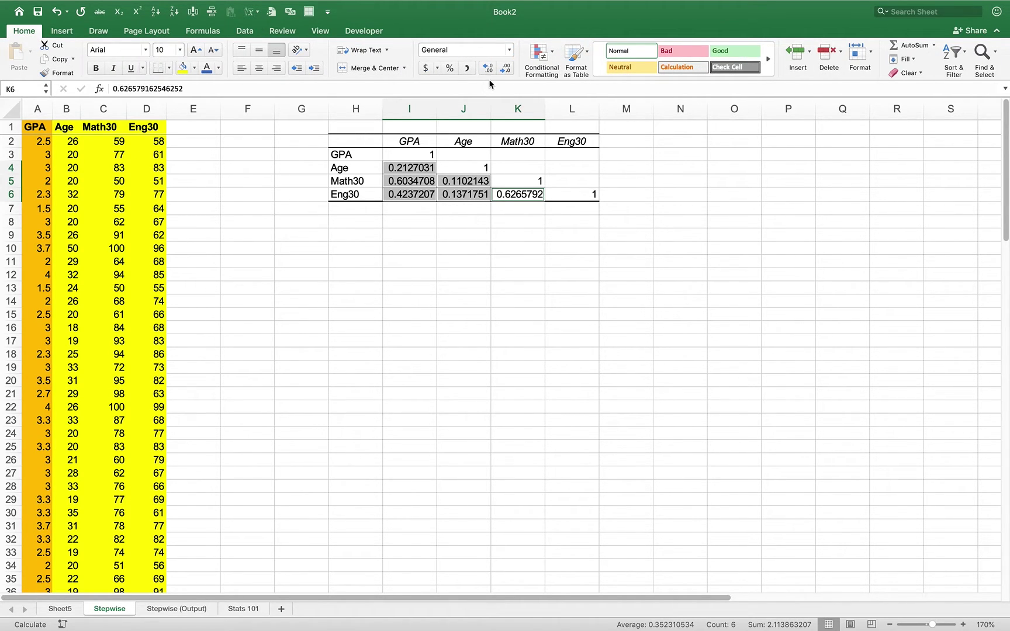
left_click(509, 70)
left_click(508, 70)
left_click(508, 70)
left_click(508, 69)
left_click(412, 222)
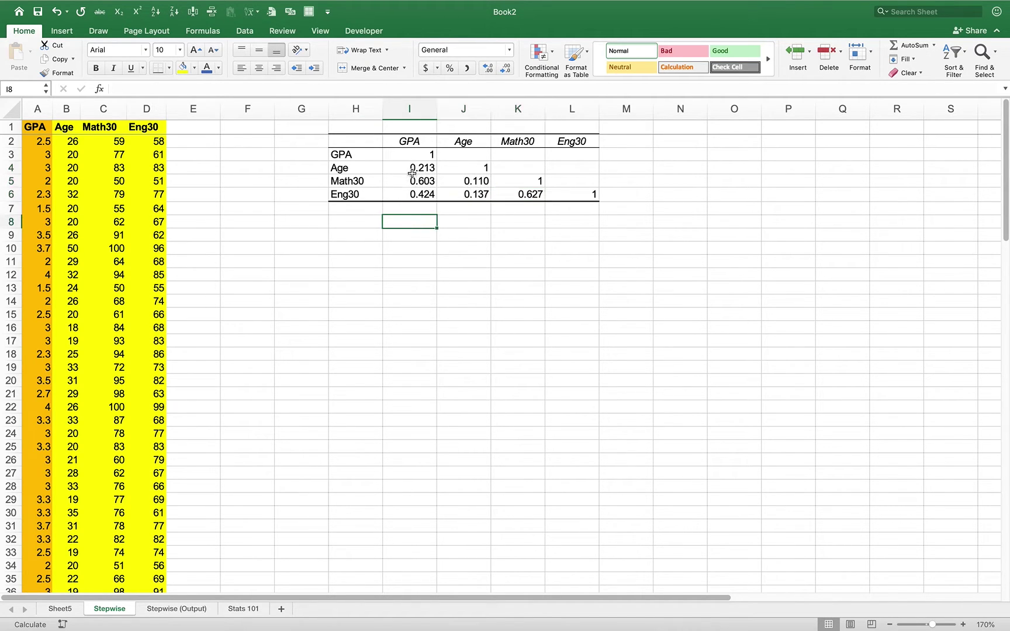
Examine the correlations of Age, Math30 and Eng30 with GPA in the matrix's GPA column
left_click(414, 168)
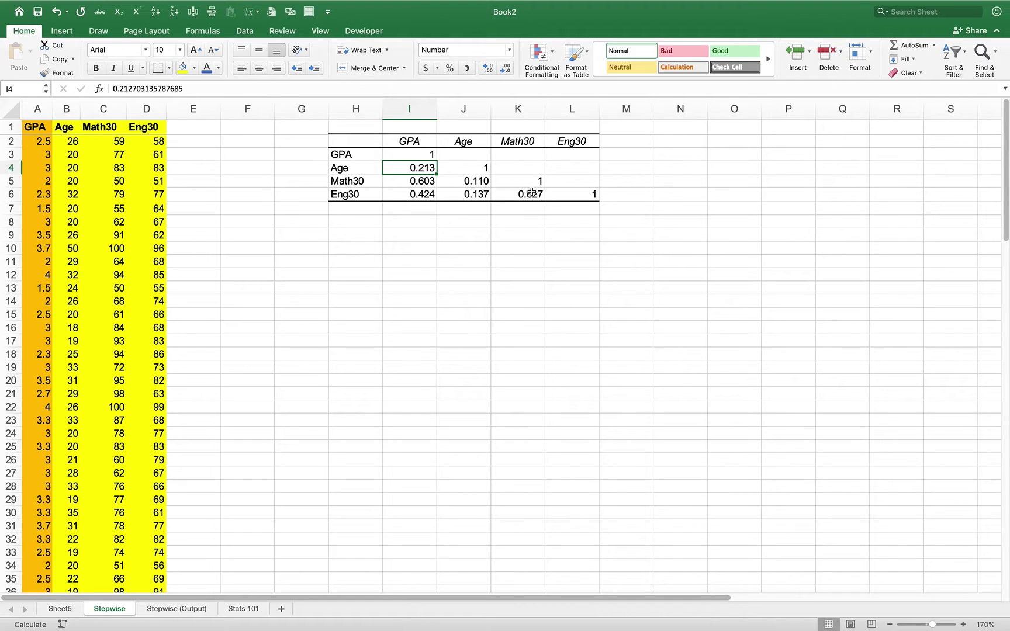
key("Left")
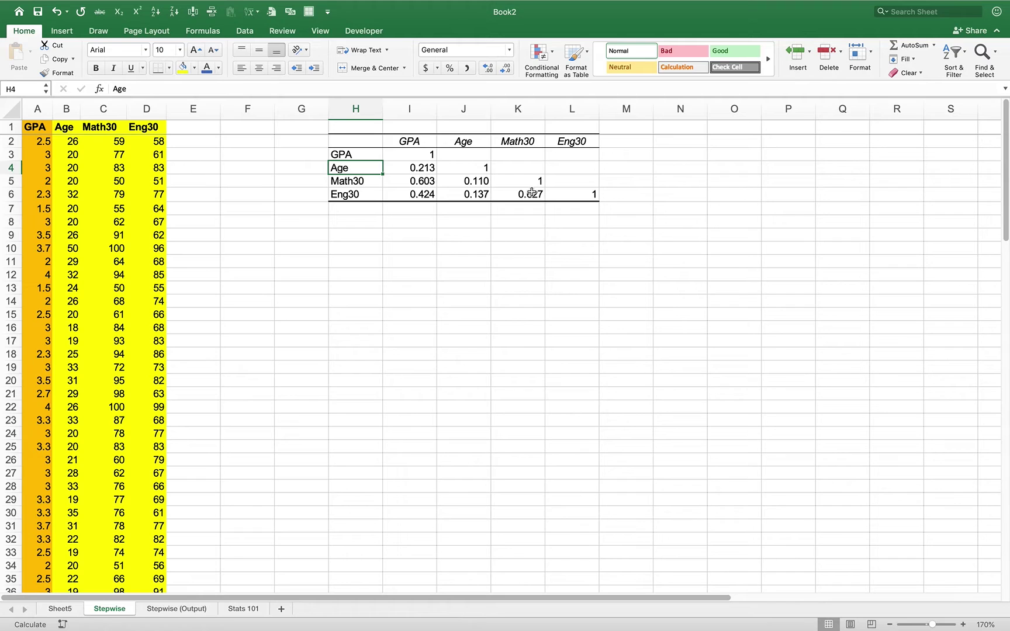
key("Right")
key("Up")
key("Up")
key("Down")
key("Down")
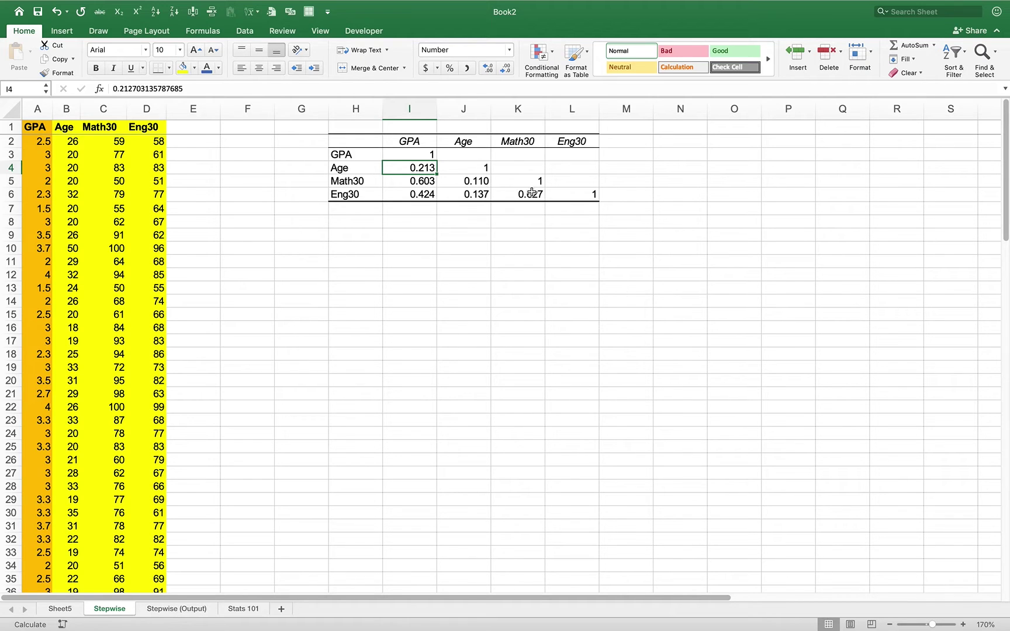
key("Left")
key("Left")
key("Up")
key("Up")
key("Right")
key("Right")
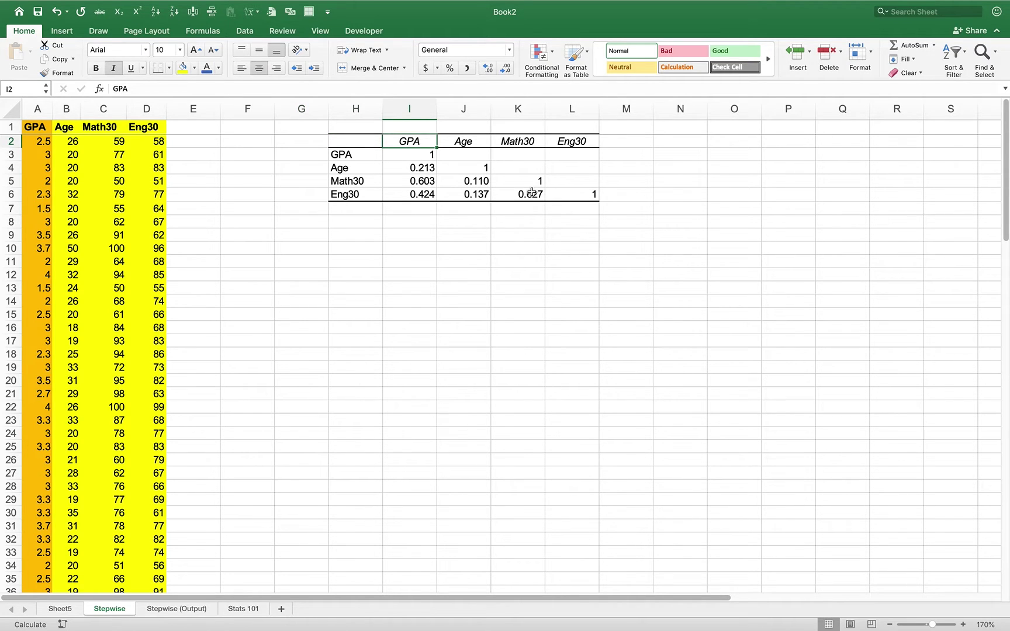
key("shift+Down")
key("shift+Down")
key("shift+Down")
key("shift+Down")
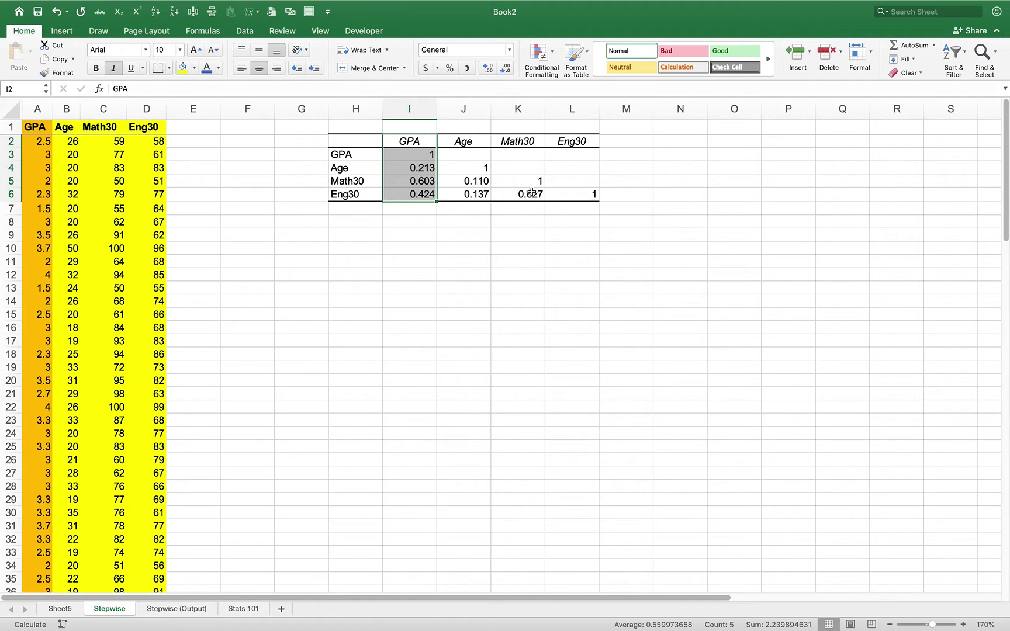
key("Down")
key("Down")
key("Down")
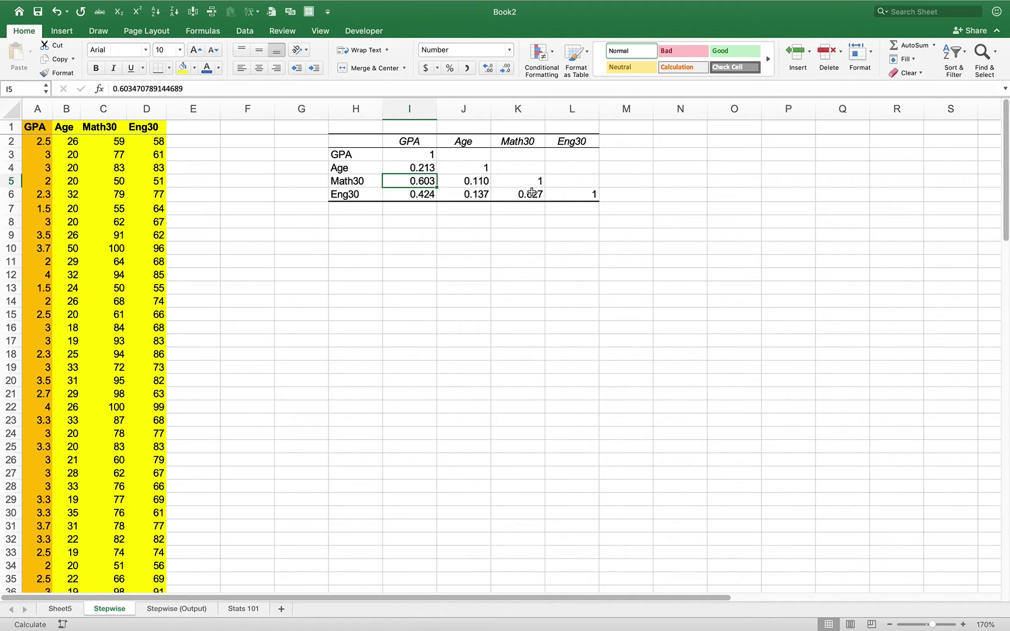
Enter rank 1 beside Math30 in G5 and rank 2 beside Eng30 in G6
key("Left")
key("Left")
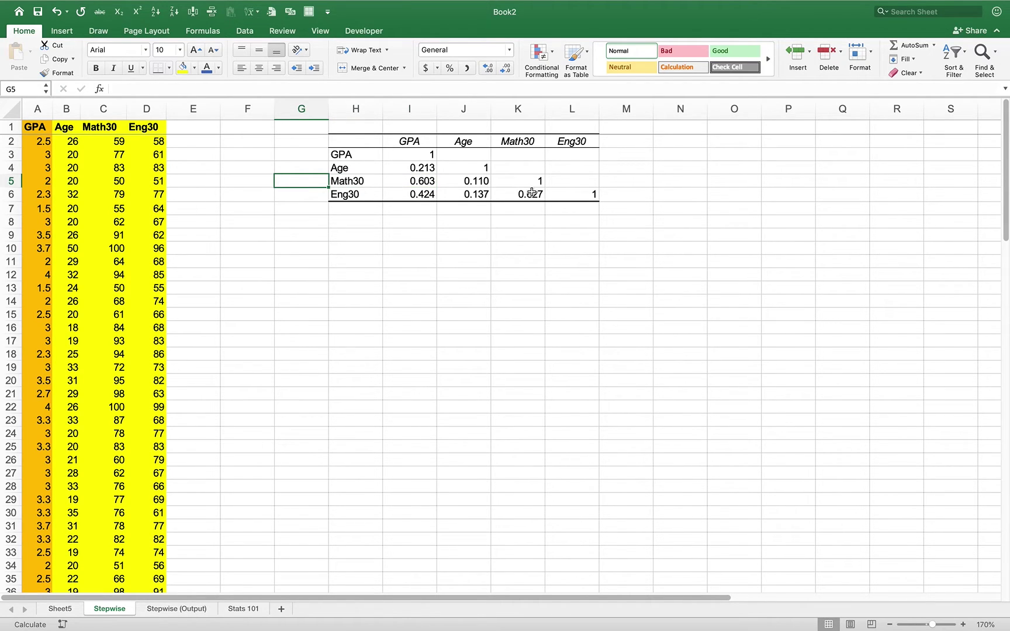
type("1")
key("Right")
key("Right")
key("Right")
key("Left")
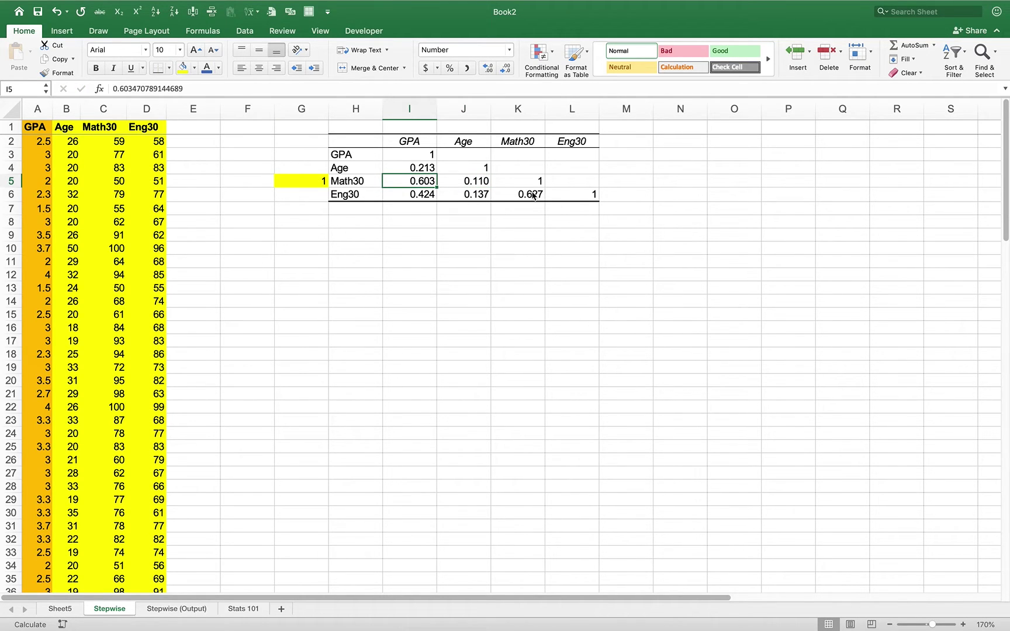
key("Down")
key("Left")
key("Left")
type("2")
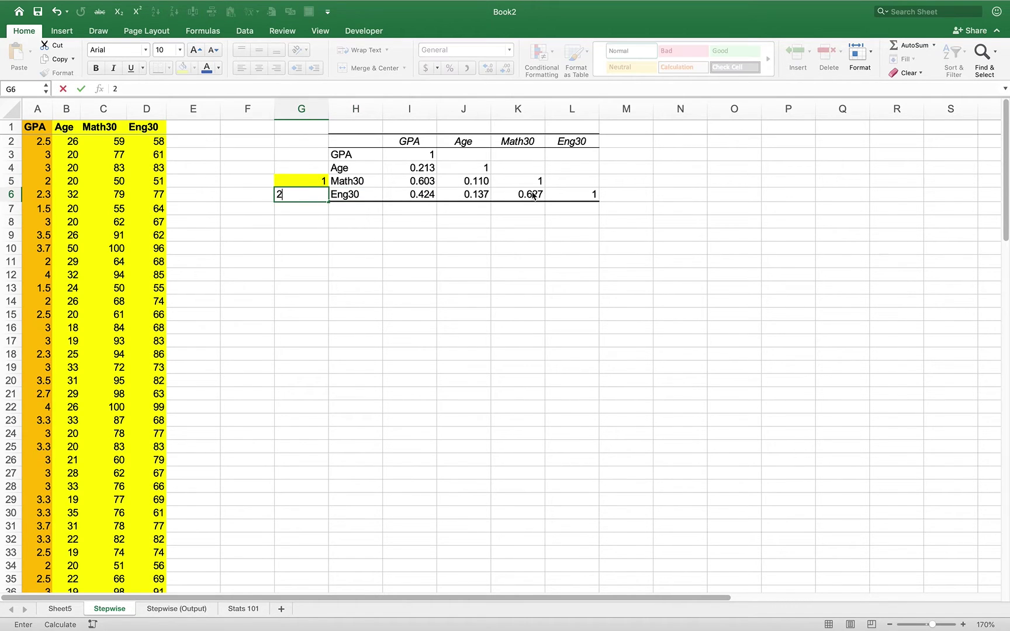
key("Right")
Enter rank 3 beside Age in G4
key("Up")
key("Up")
key("Left")
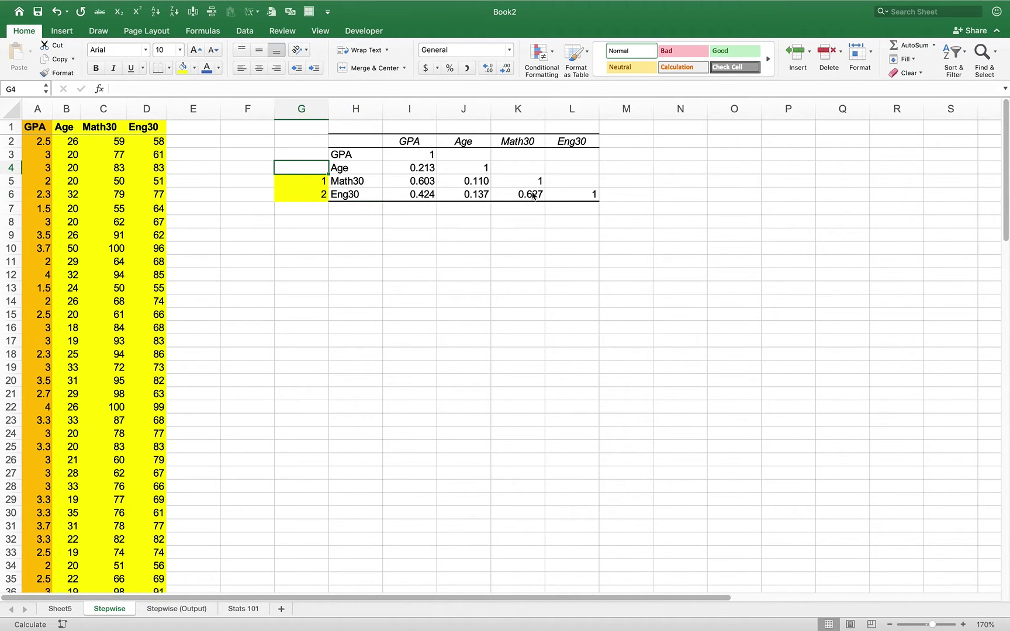
type("3")
key("Return")
Remove the fill color from the rank cells G4:G6
key("Up")
key("shift+Down")
key("shift+Down")
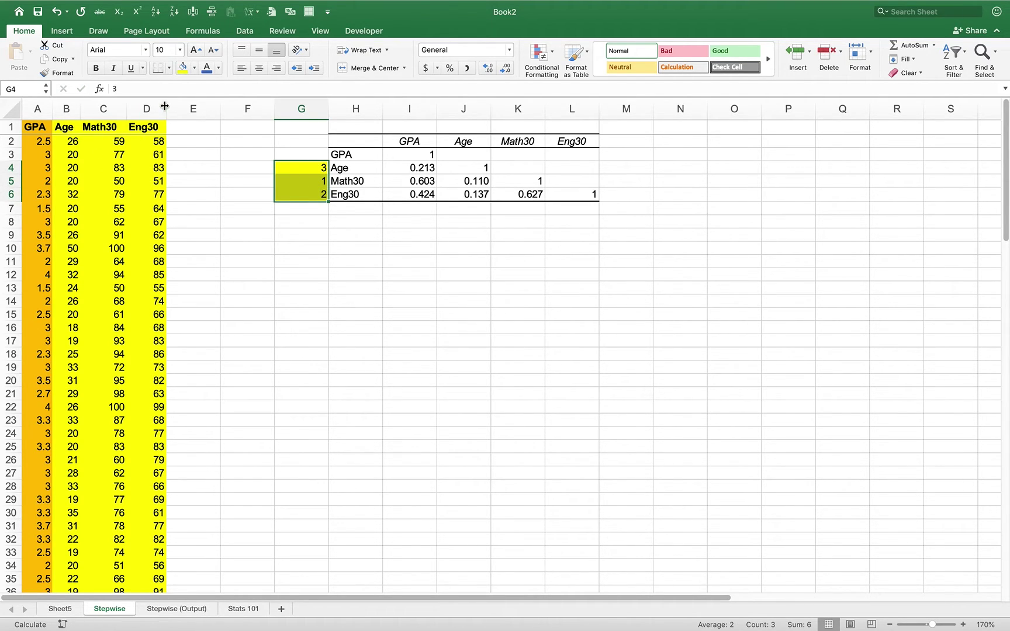
left_click(194, 68)
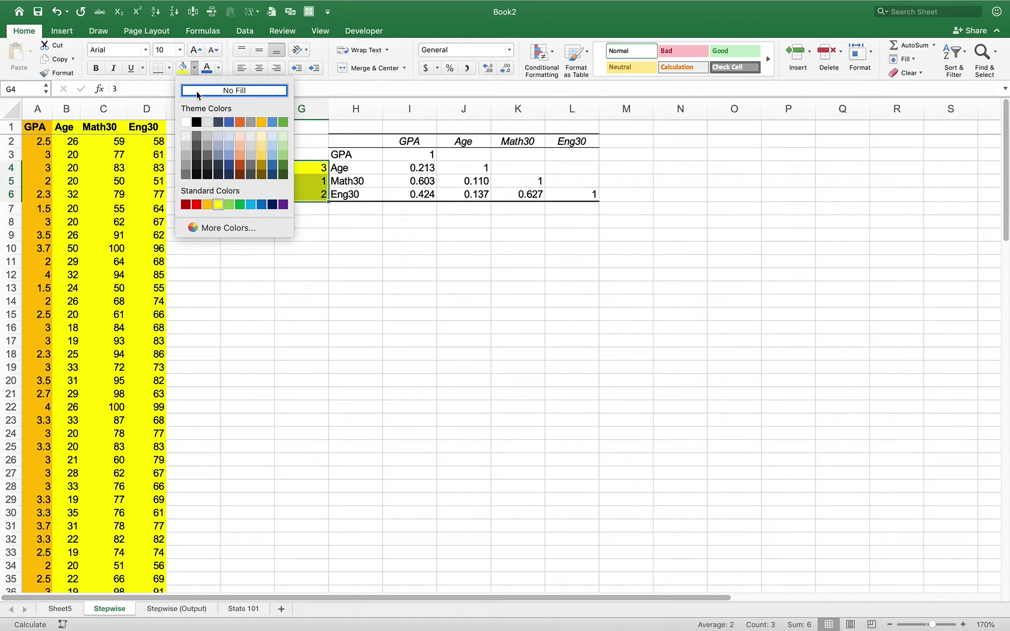
left_click(195, 94)
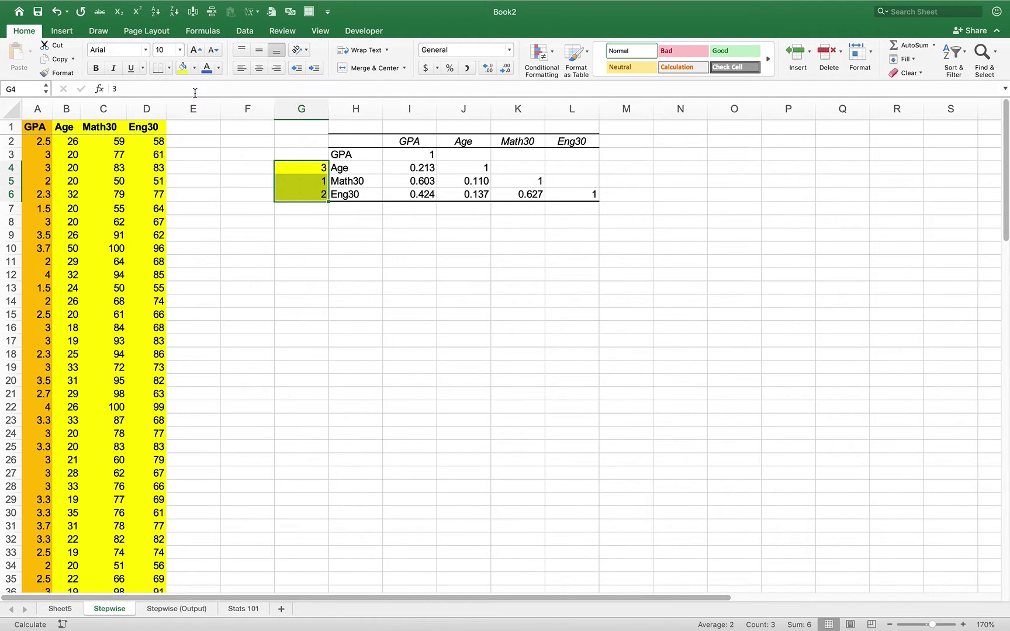
Enter the heading "Pearson r" in G2 above the ranks
left_click(297, 139)
type("PEA")
key("BackSpace")
key("BackSpace")
type("earson r")
key("Return")
Review the order of the predictors Math30, Eng30 and Age given by the ranks beside the correlation matrix
key("Down")
key("Down")
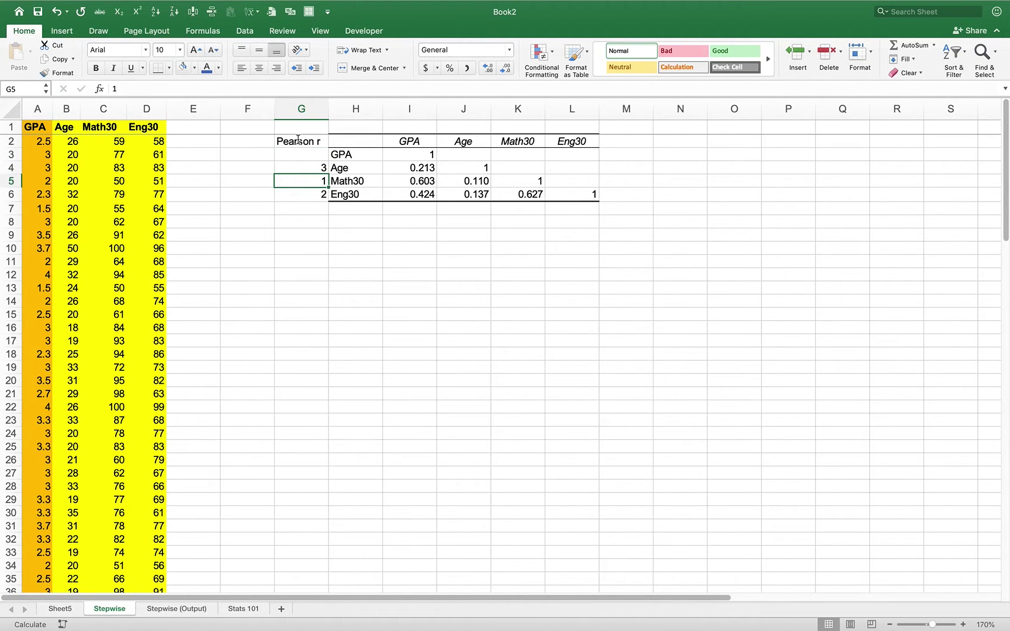
key("Down")
key("Up")
key("Right")
key("Right")
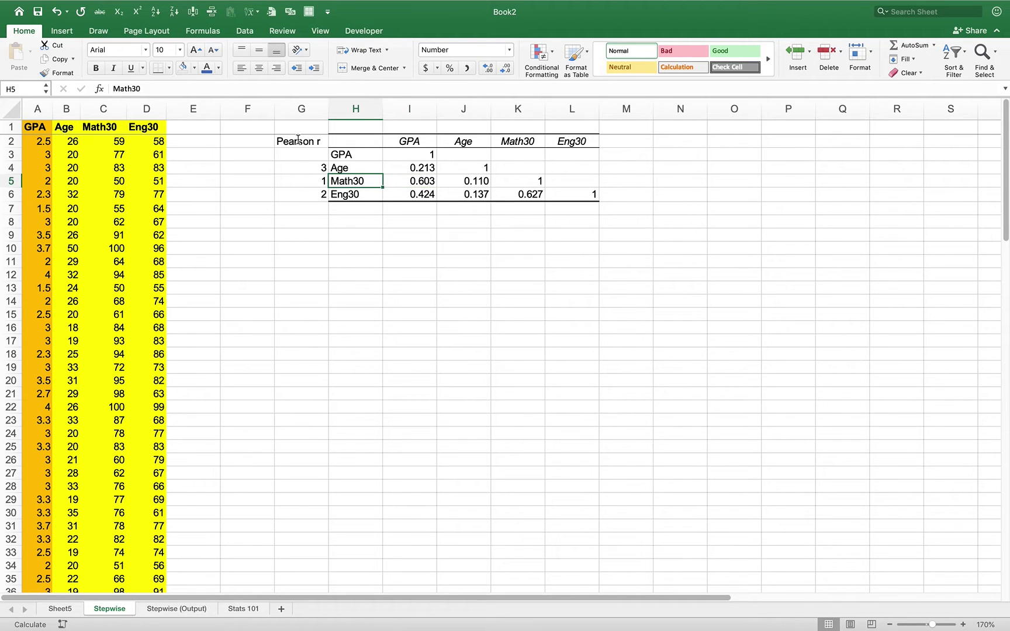
key("Down")
key("Up")
key("Up")
key("Left")
key("Left")
key("Down")
key("Down")
key("Down")
key("Down")
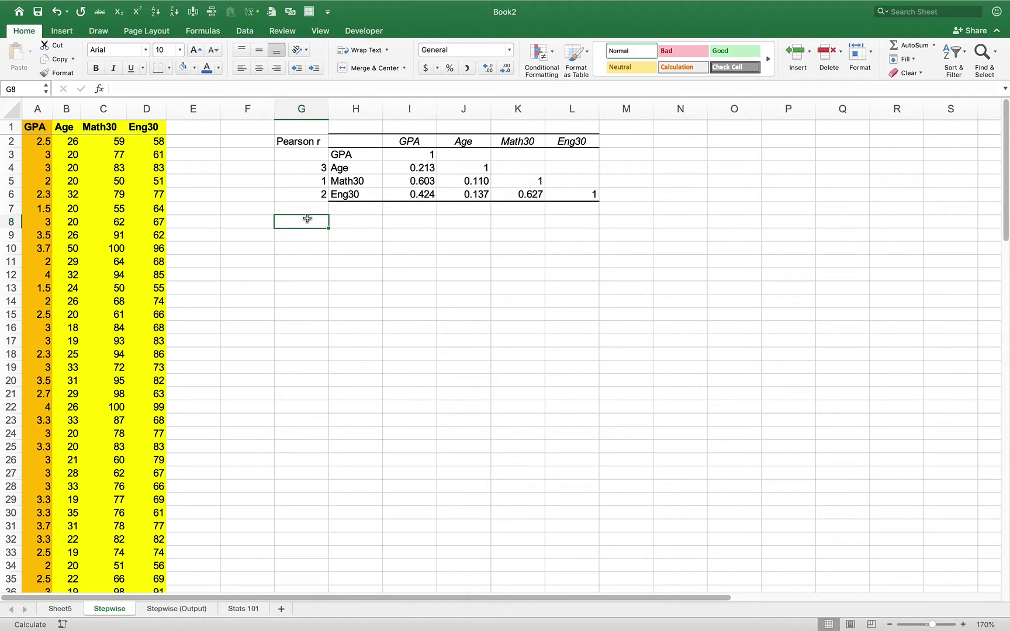
key("Right")
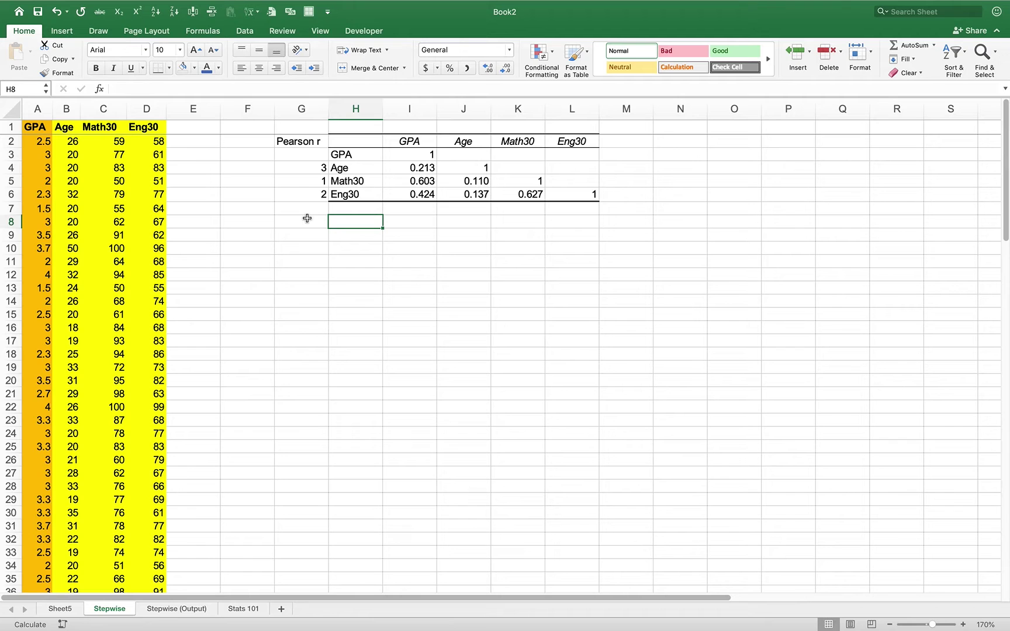
Start the Regression tool from the Data Analysis tools
left_click(245, 32)
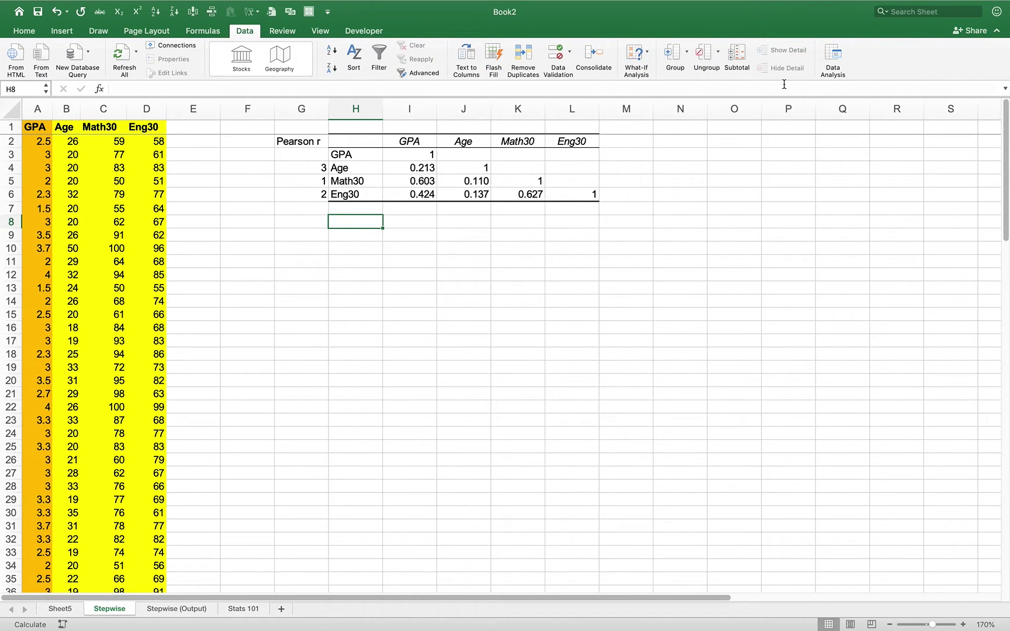
left_click(833, 58)
left_click_drag(587, 192, 587, 227)
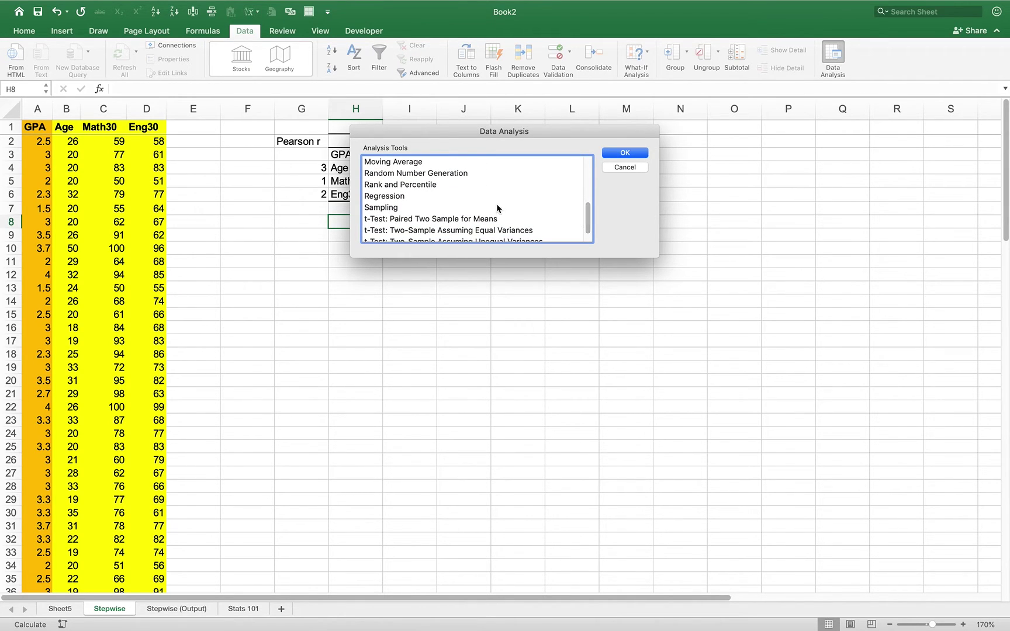
left_click(405, 196)
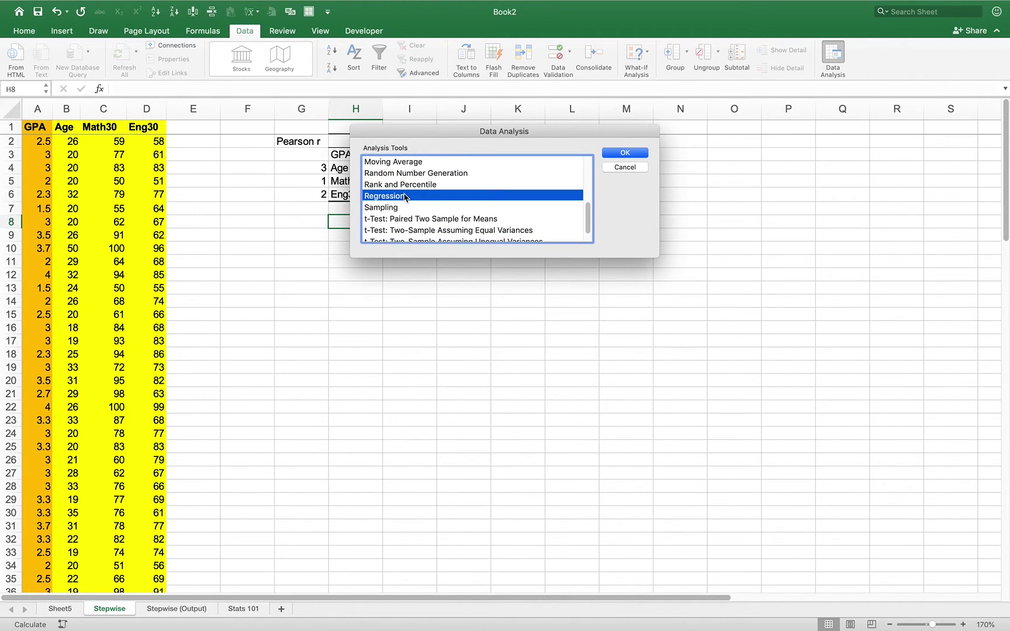
left_click(620, 153)
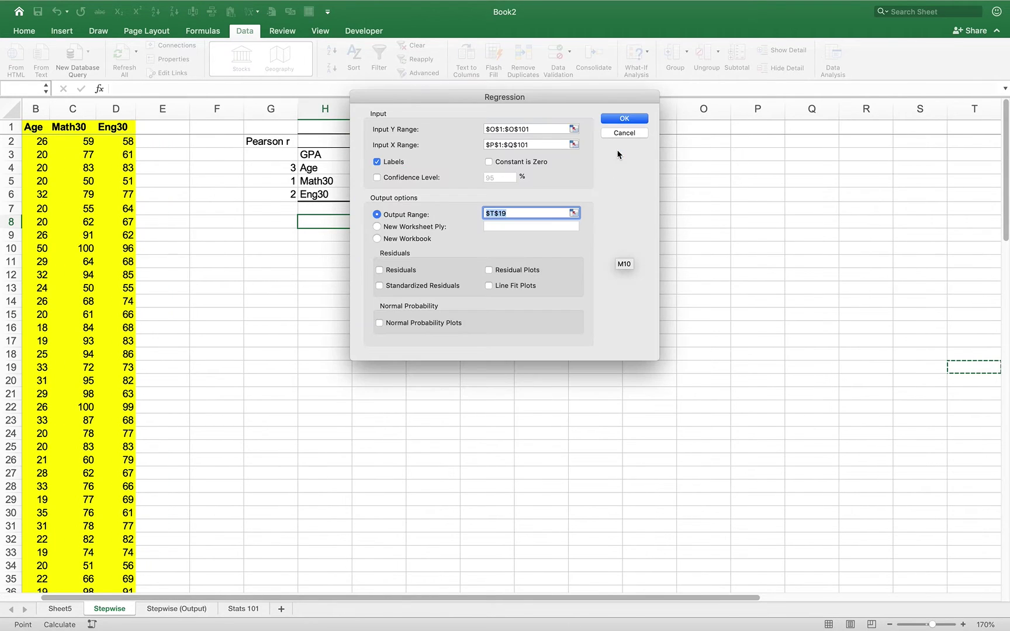
Set the regression's Input Y Range to the GPA column with its header, $A$1:$A$101
left_click_drag(558, 93, 689, 149)
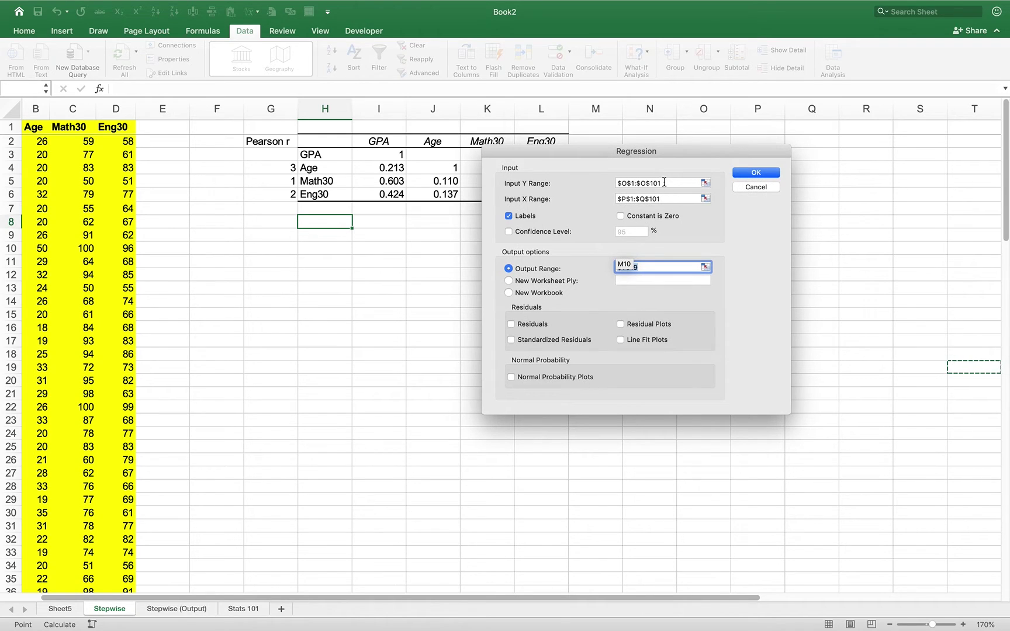
left_click(664, 182)
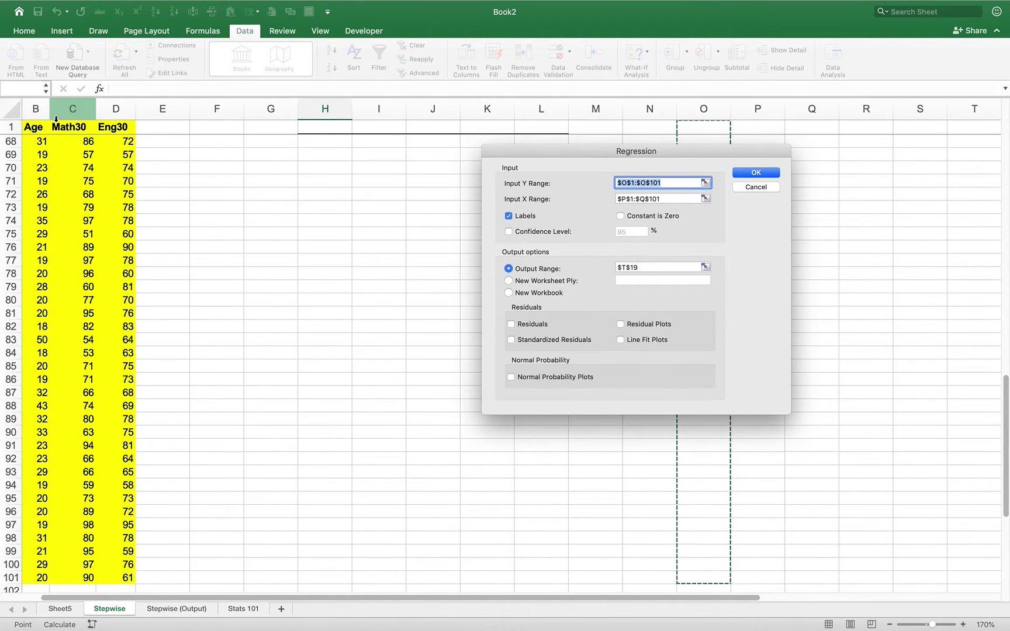
left_click(36, 128)
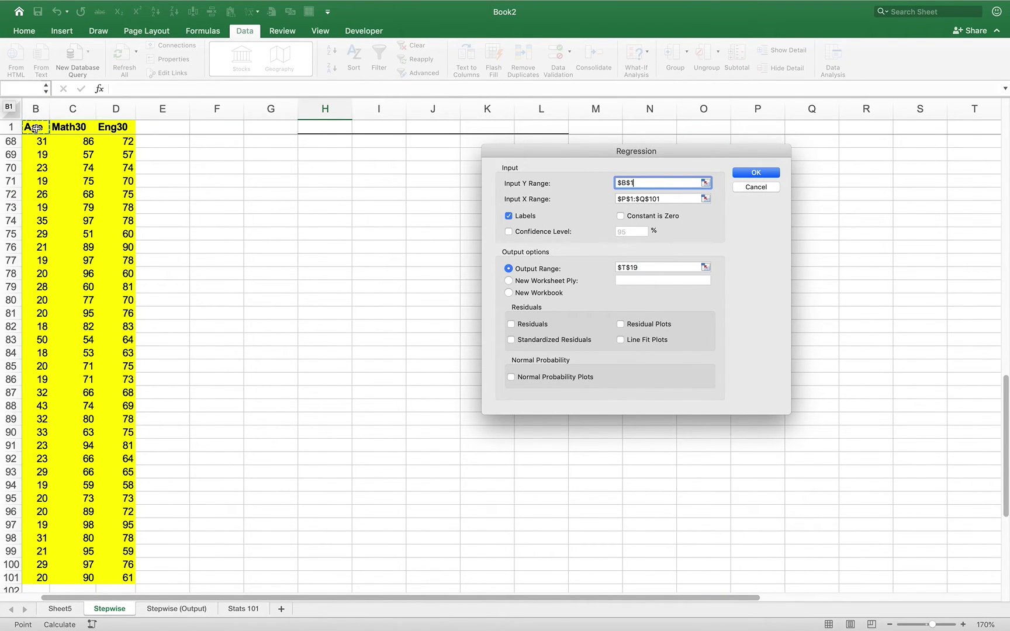
key("Left")
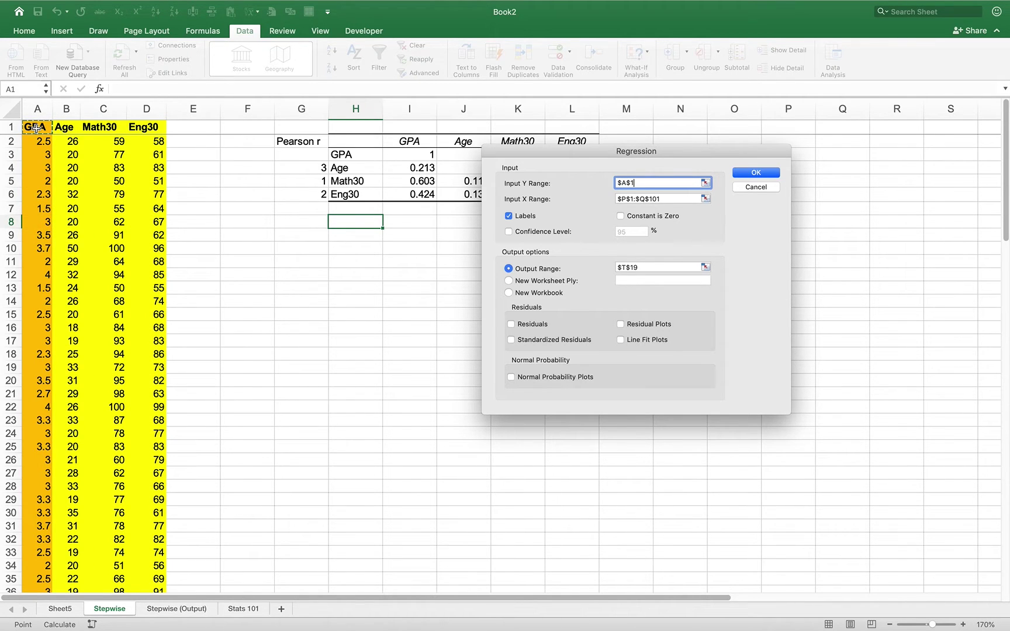
left_click_drag(35, 128, 47, 566)
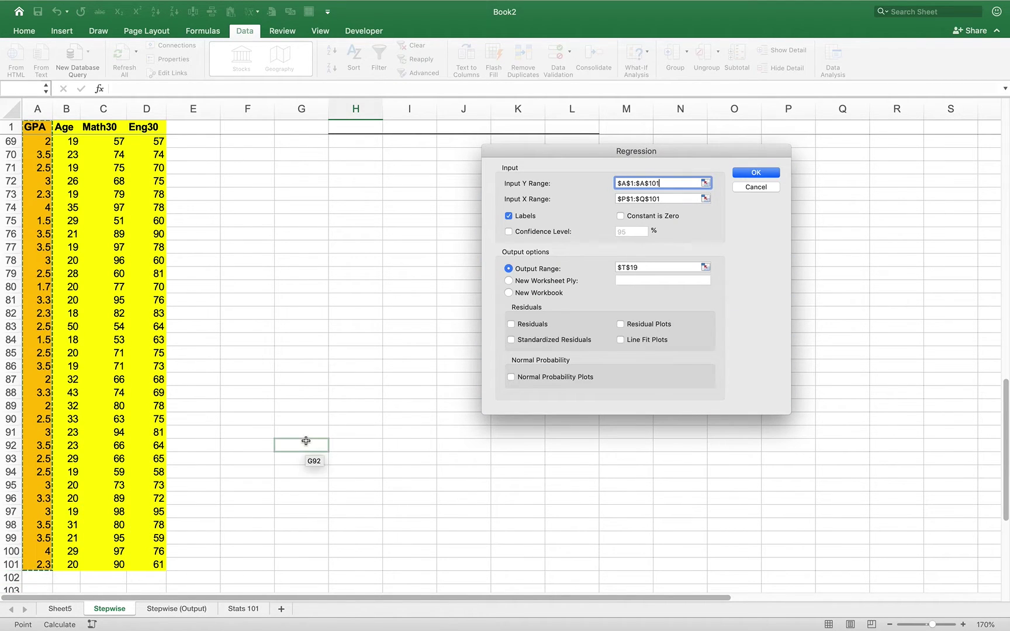
Set the Input X Range to the Age, Math30 and Eng30 columns with their headers, $B$1:$D$101
left_click_drag(681, 198, 614, 199)
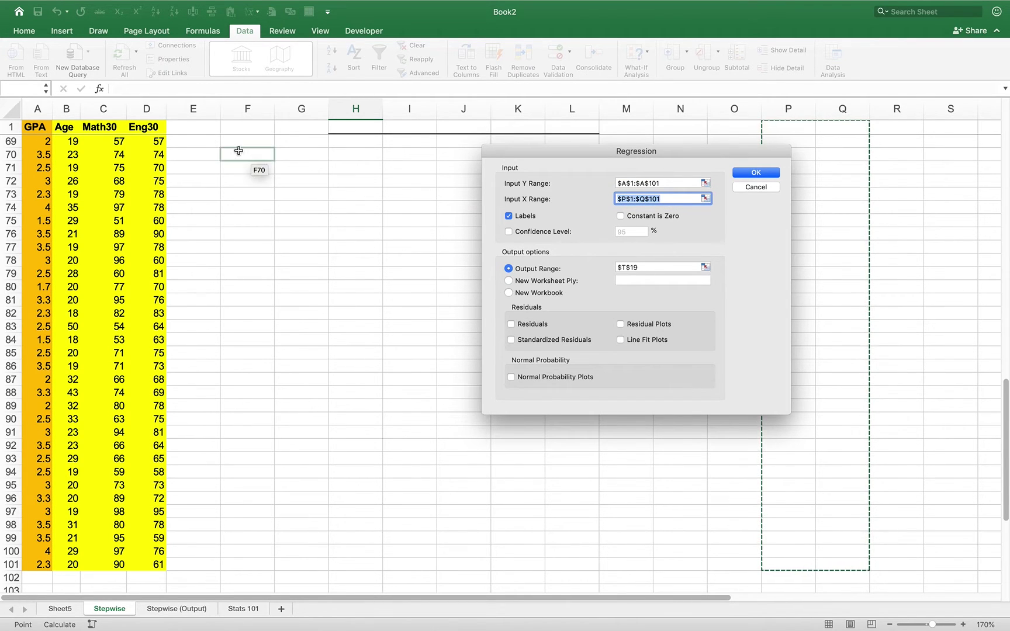
left_click(66, 127)
left_click_drag(104, 134, 142, 565)
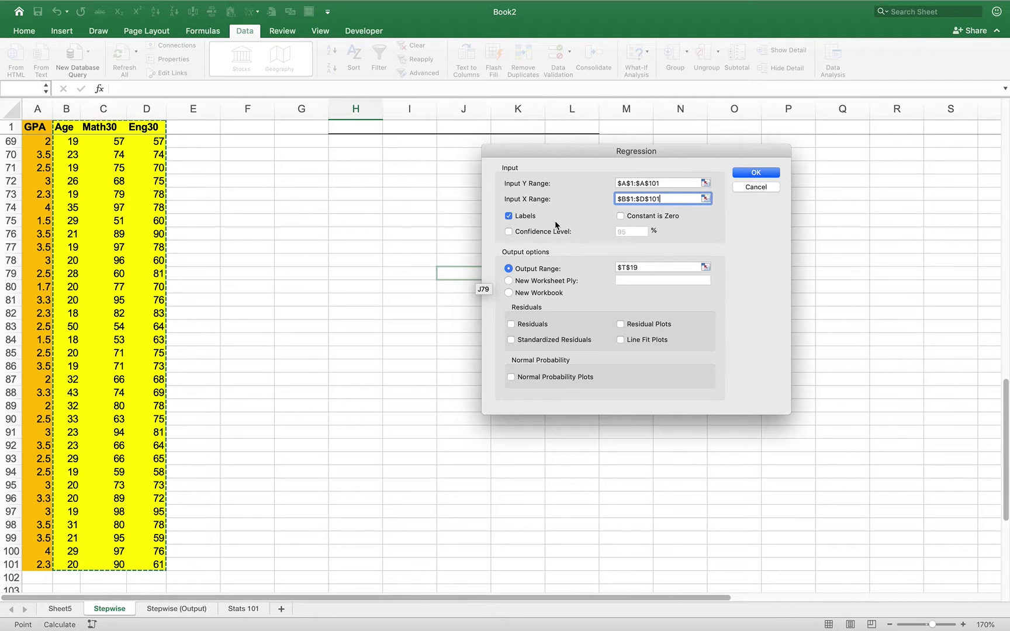
Set the output range to H8 below the correlation matrix and run the regression, accepting the alert
left_click(647, 269)
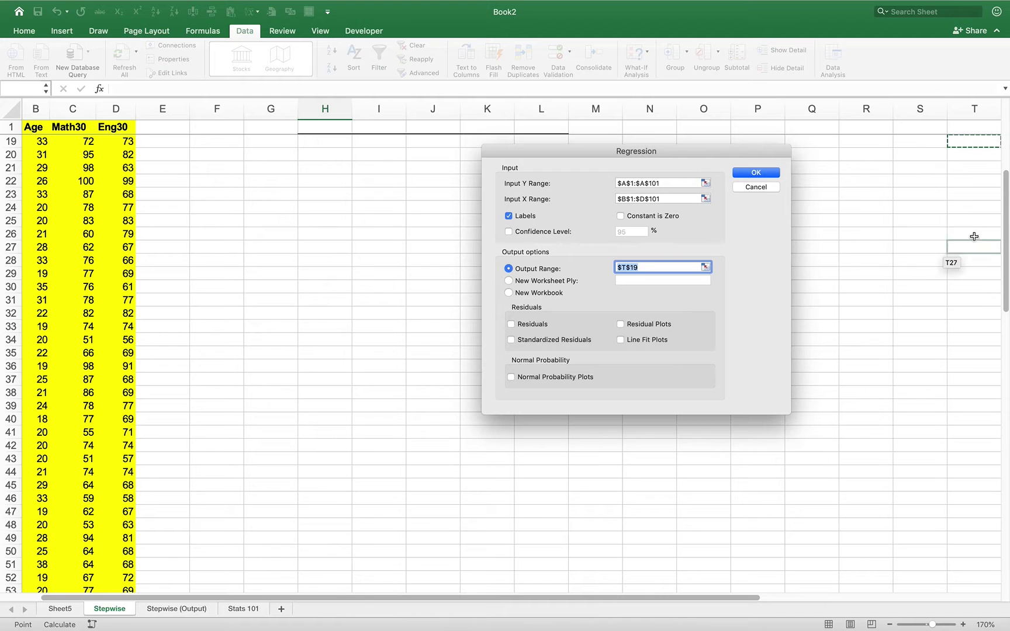
left_click_drag(1007, 198, 1005, 117)
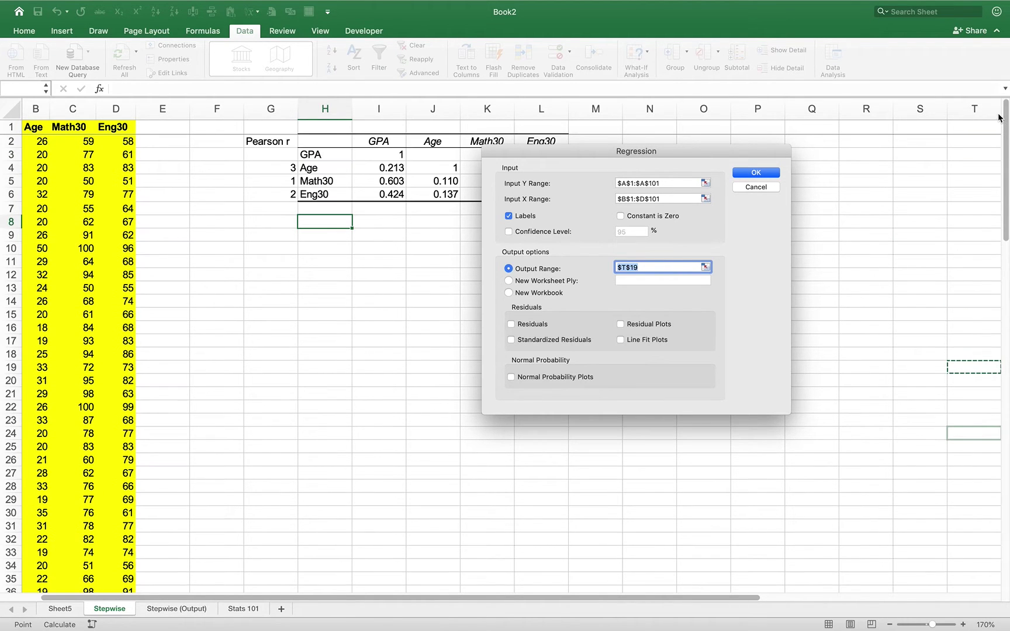
left_click(313, 217)
left_click(753, 175)
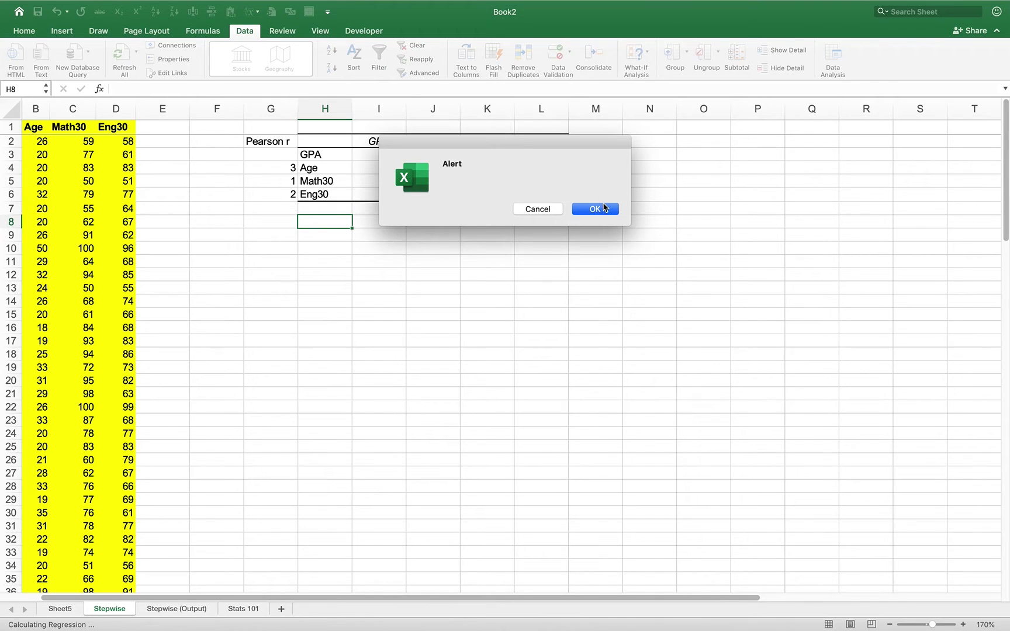
left_click(602, 210)
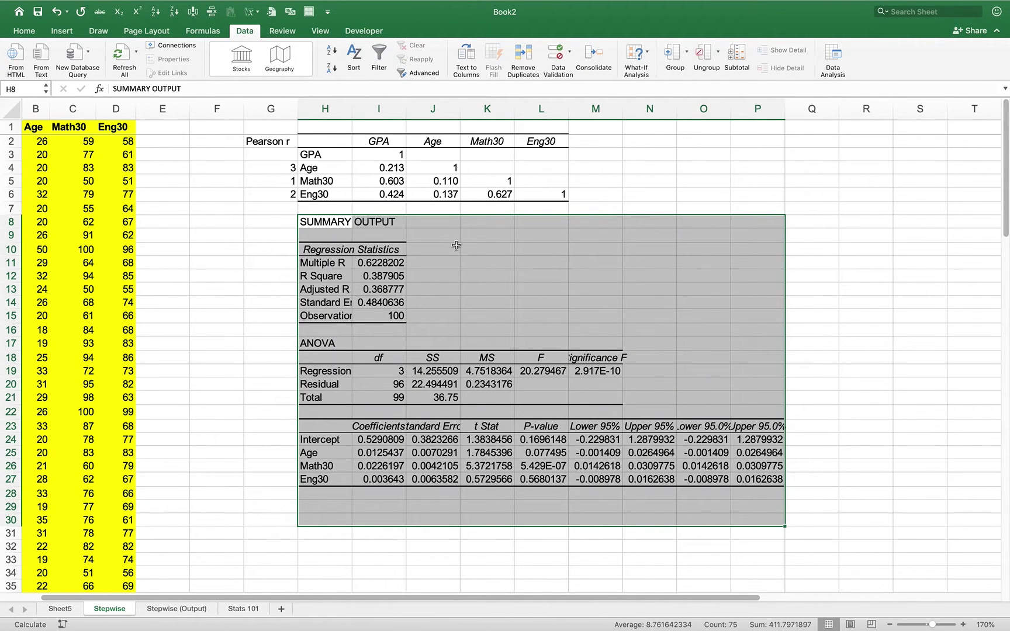
Format the numbers of the regression output in I11:P27 to three decimal places
left_click(511, 274)
left_click_drag(389, 265, 739, 480)
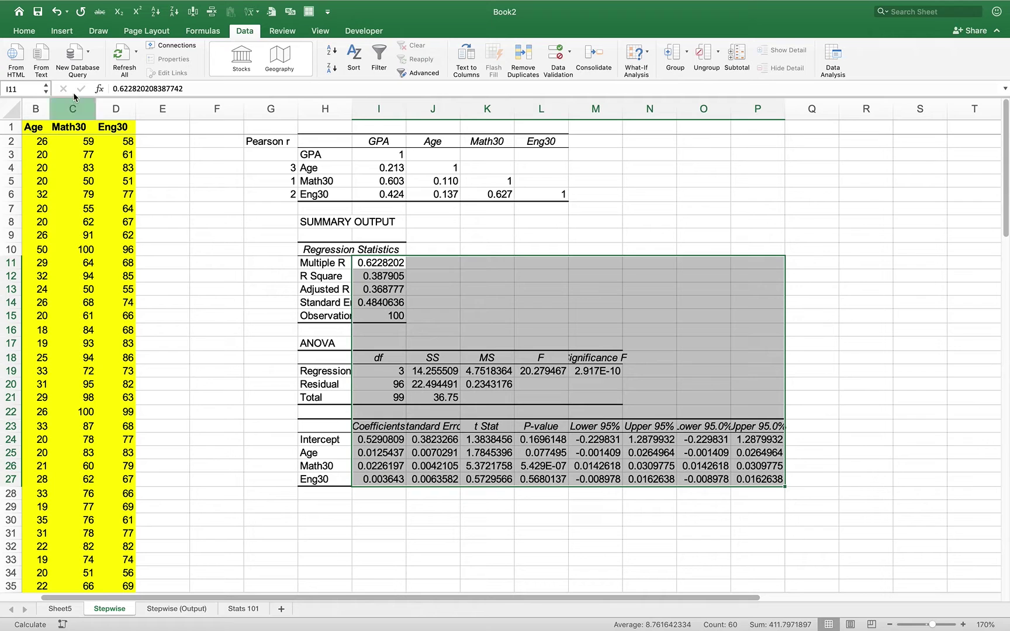
left_click(23, 31)
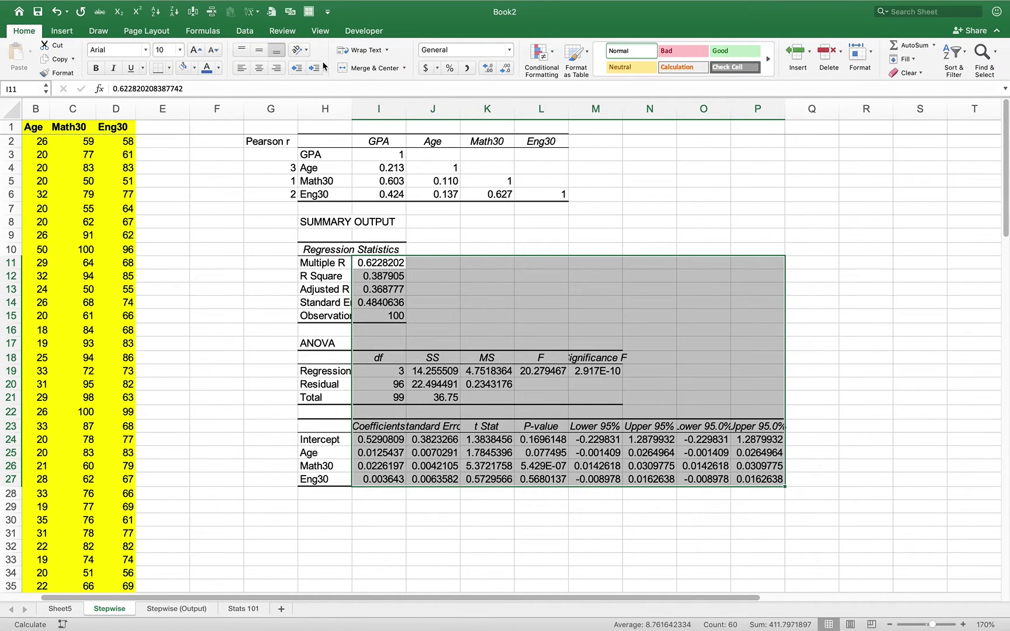
left_click(506, 68)
left_click(506, 68)
left_click(506, 68)
left_click(506, 69)
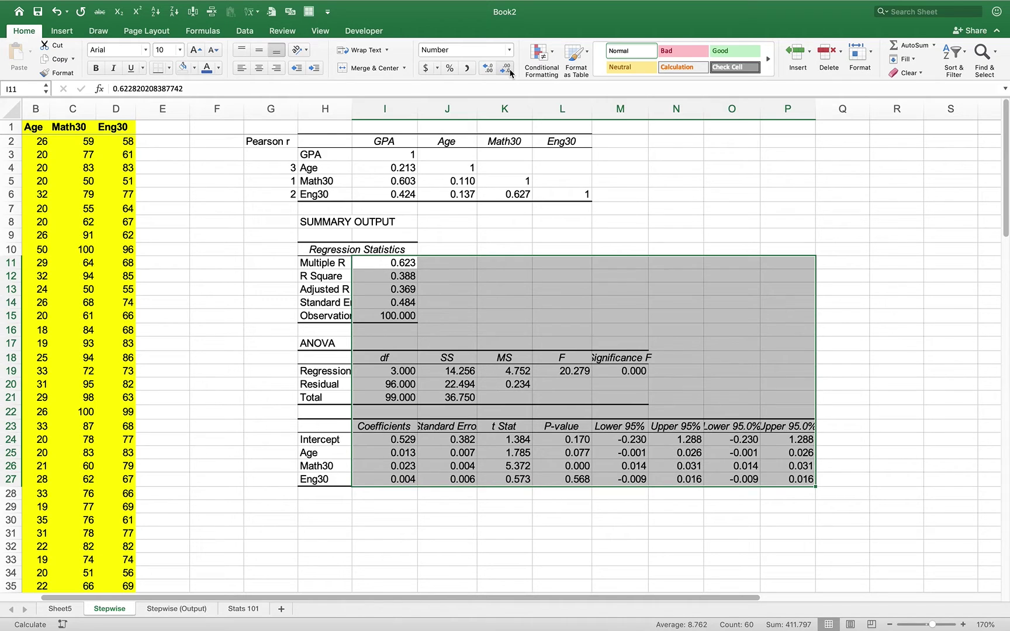
Reduce the Observations and df values in I15:I21 to whole numbers without decimals
left_click(439, 314)
left_click_drag(392, 318, 385, 398)
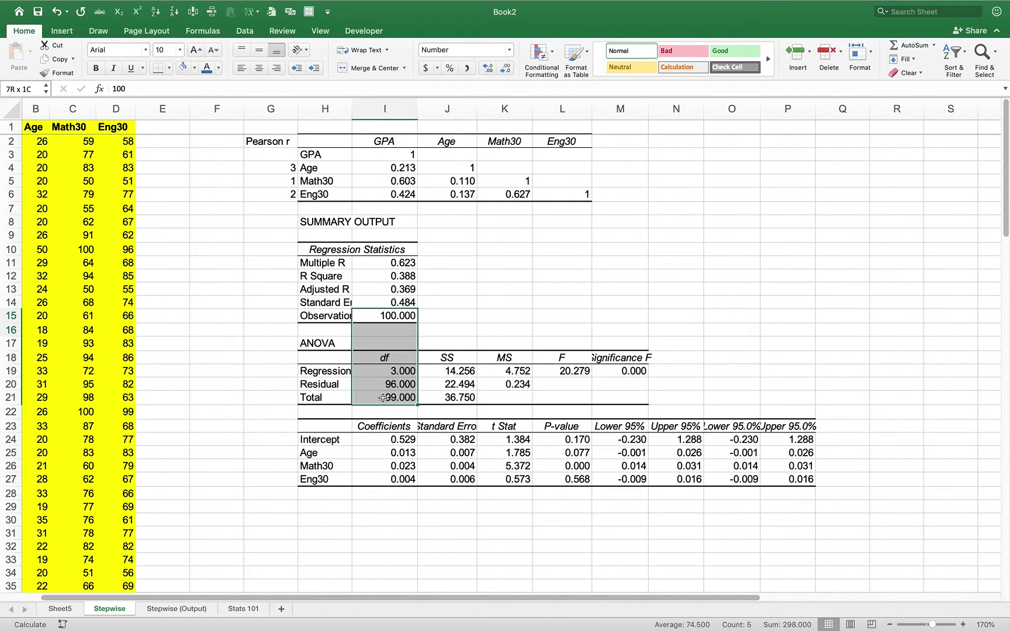
left_click(506, 70)
left_click(506, 70)
left_click(506, 69)
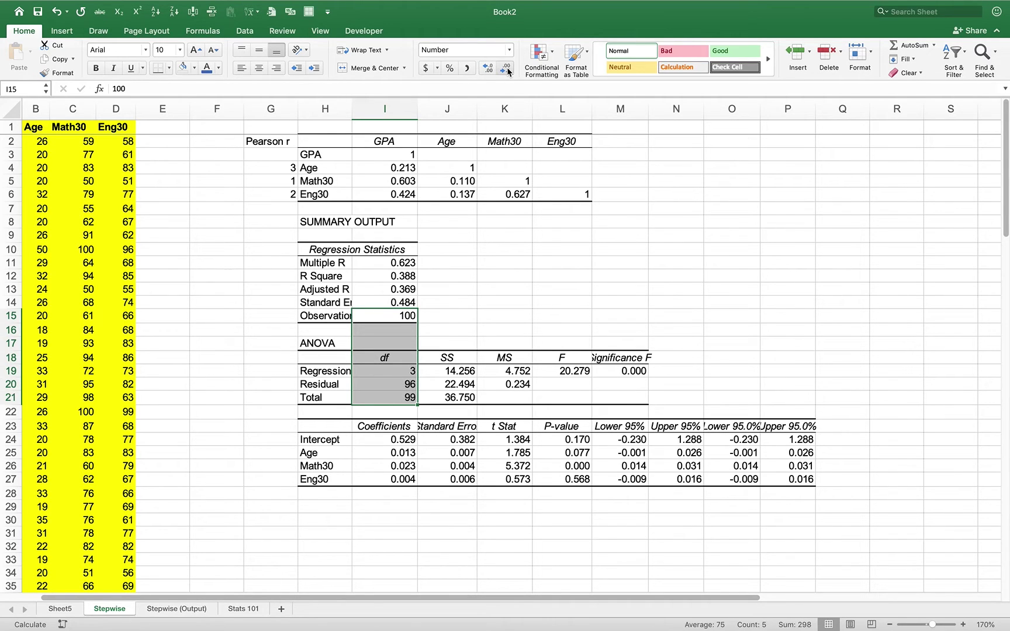
Clear the lower and upper 95% confidence limit columns from the coefficients table
left_click(664, 358)
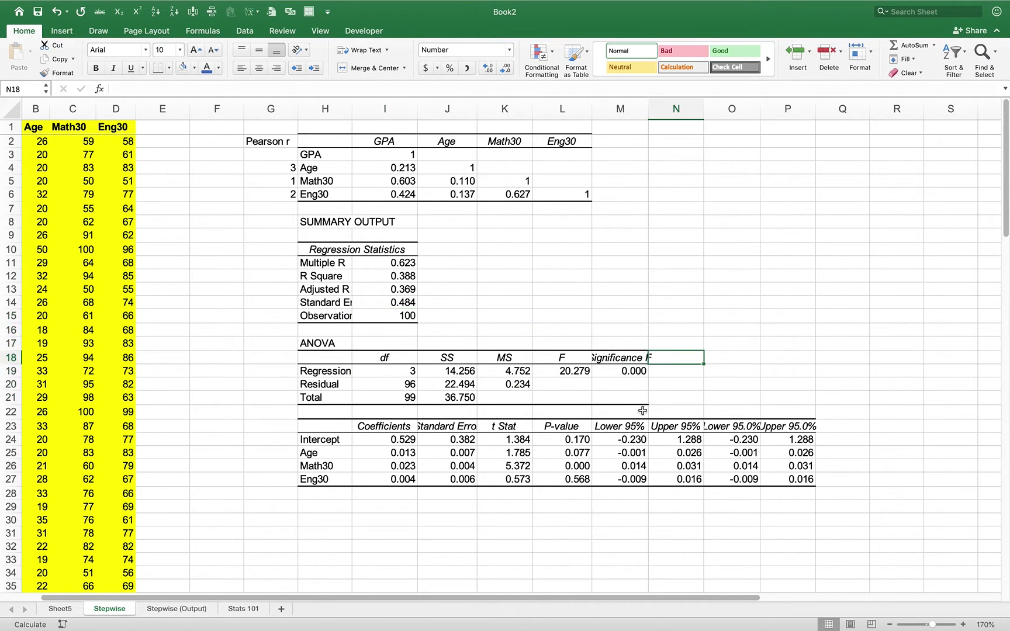
left_click_drag(634, 410, 817, 513)
left_click(705, 388)
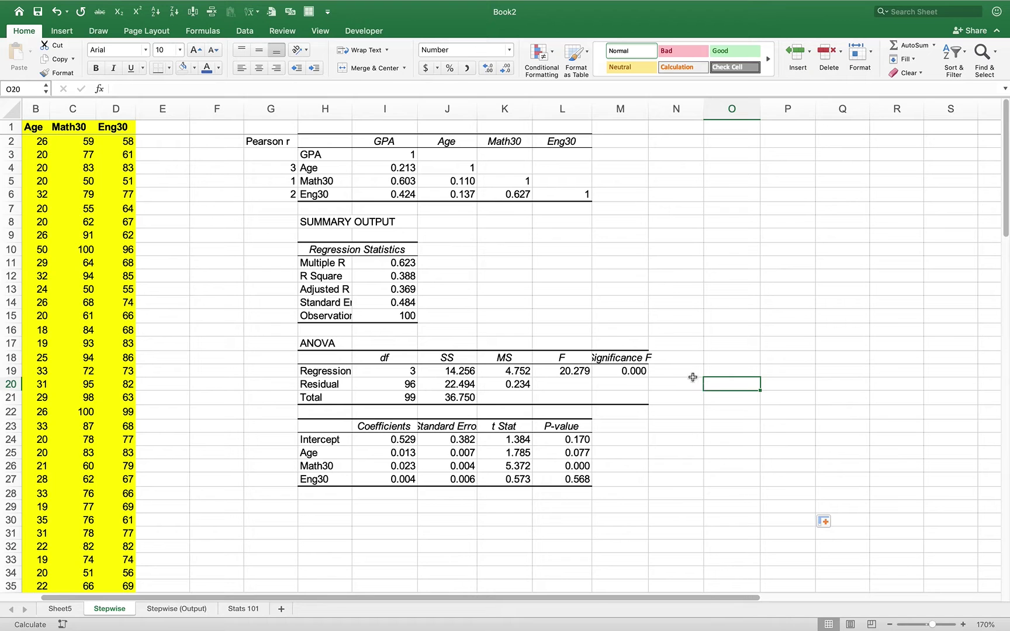
Autofit columns H to N to the width of their contents
left_click_drag(325, 109, 650, 149)
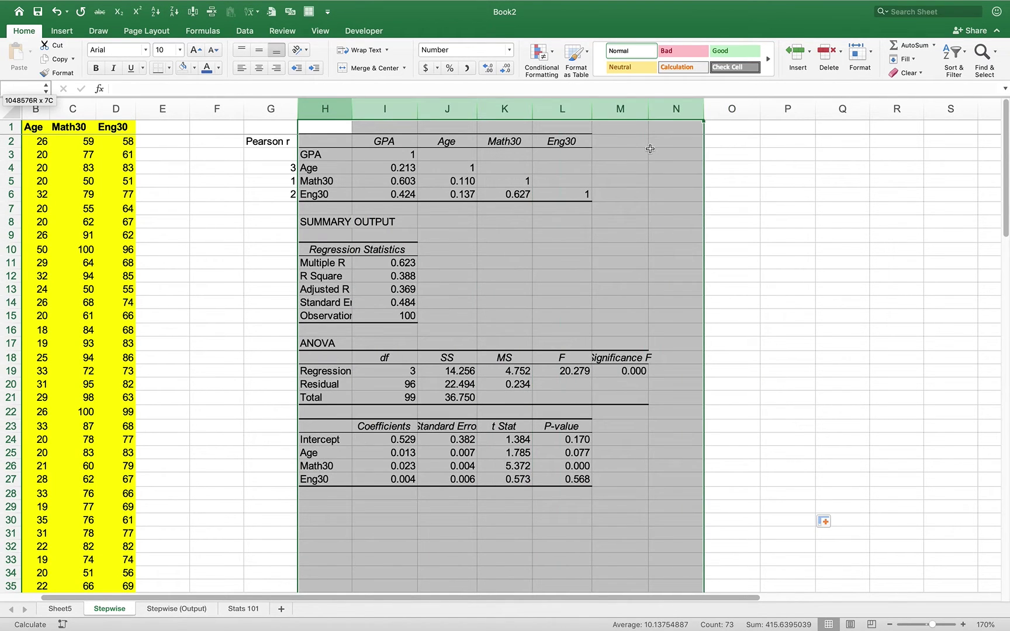
left_click_drag(703, 109, 703, 110)
double_click(703, 110)
left_click(652, 231)
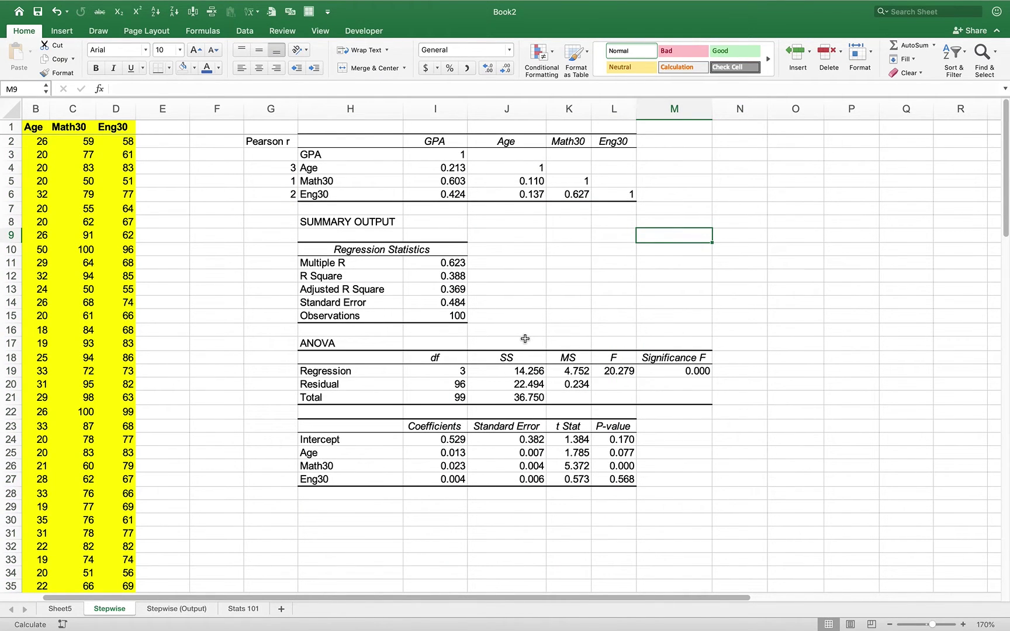
Fill the R Square value in I12 with yellow
left_click(457, 275)
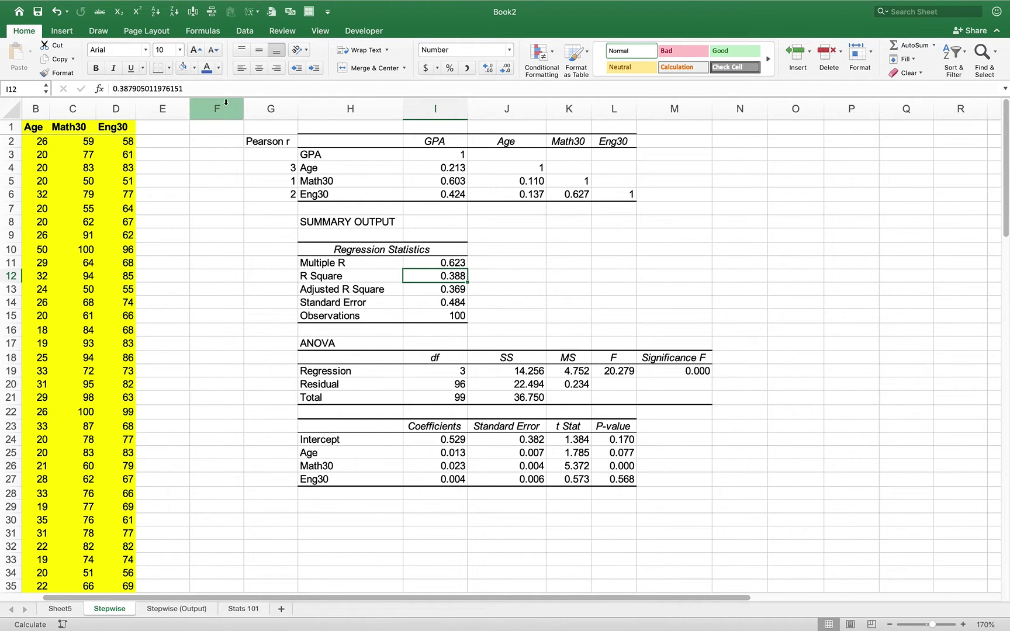
left_click(196, 69)
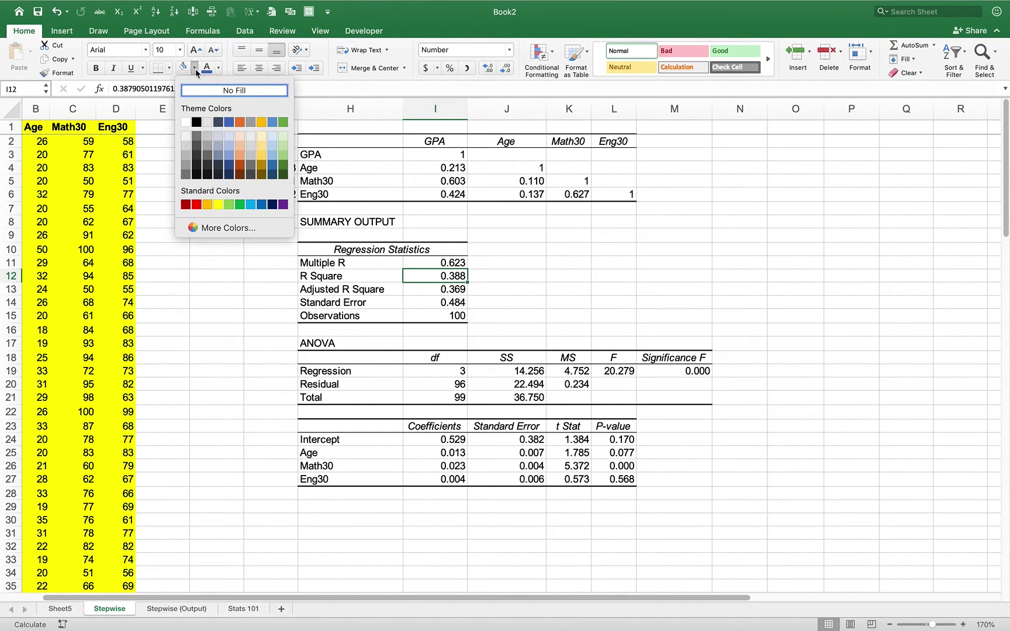
left_click(219, 204)
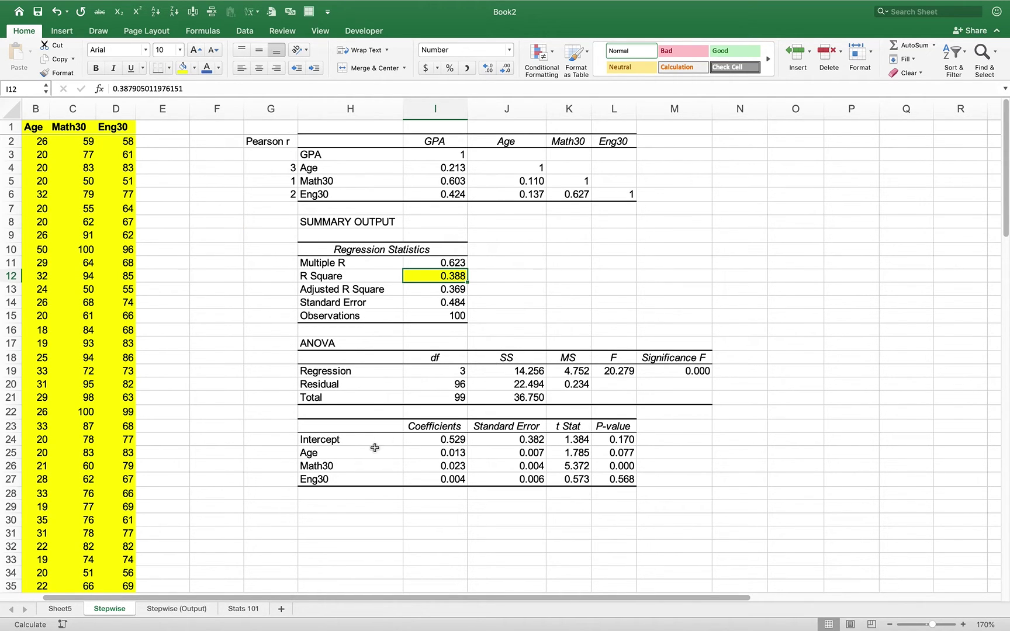
Look over the predictors in the coefficients table and fill the Significance F value in M19 with yellow
left_click(331, 456)
left_click_drag(331, 457, 331, 478)
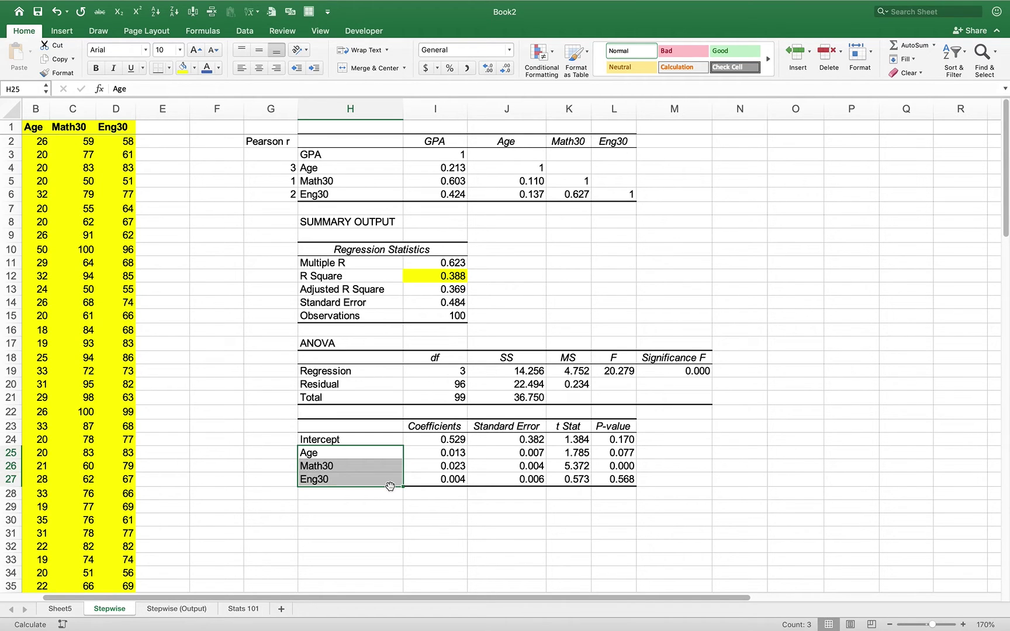
left_click(686, 370)
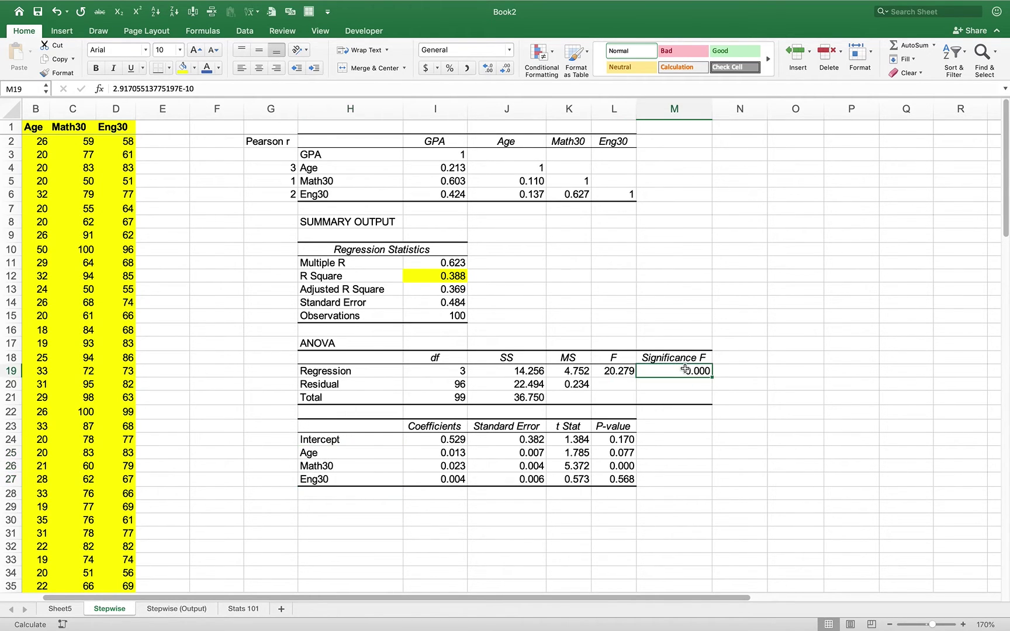
left_click(182, 67)
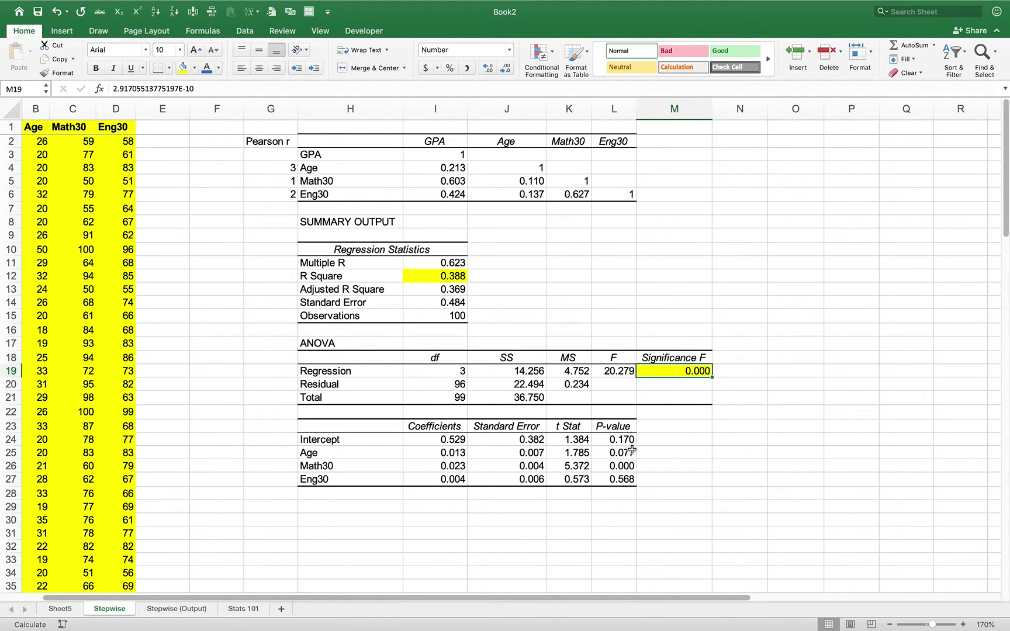
Fill the P-values of Math30 and Age in L26 and L25 with yellow
left_click(618, 466)
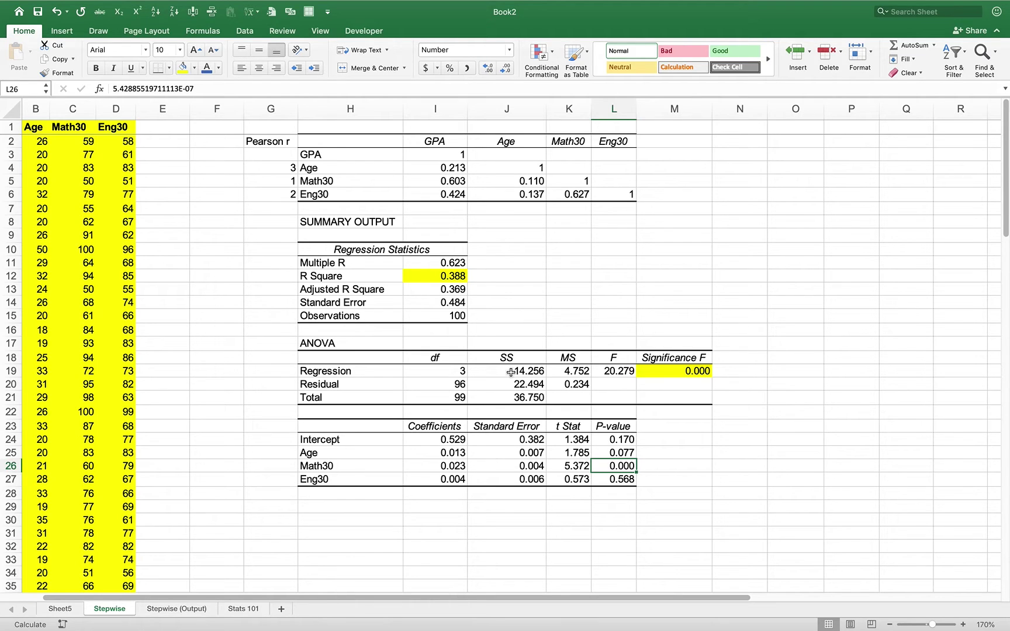
left_click(187, 69)
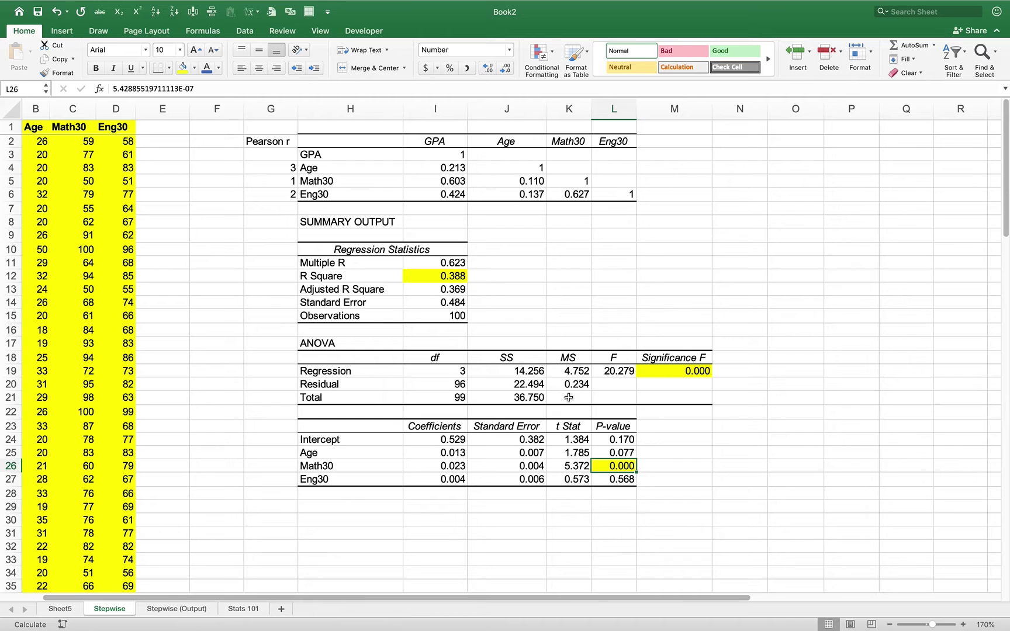
left_click(626, 453)
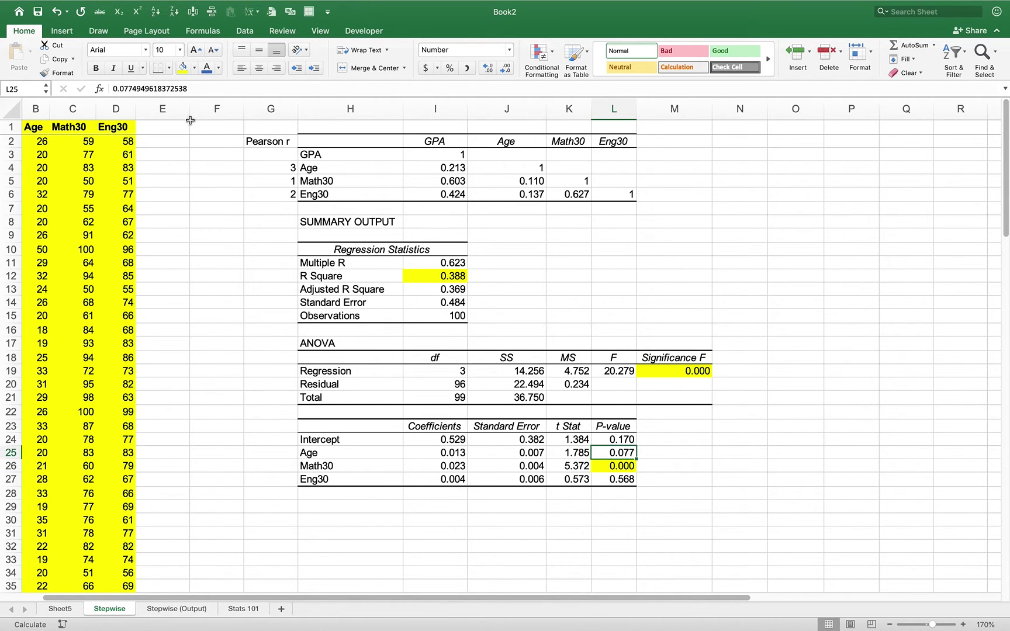
left_click(181, 71)
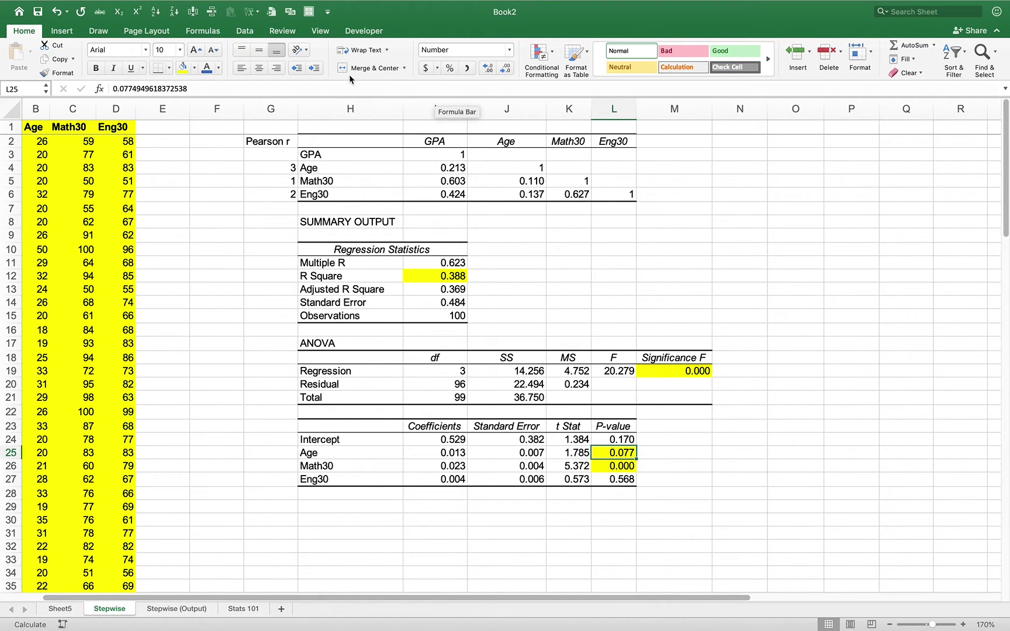
Remove the fill color from the Age and Math30 P-values in L25:L26
left_click(82, 13)
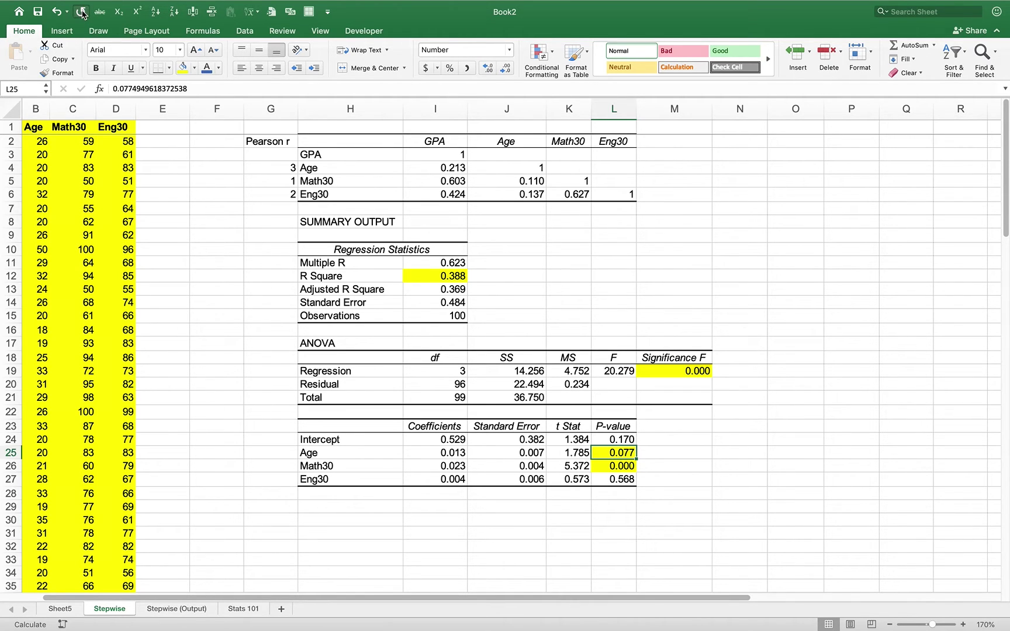
left_click(82, 13)
left_click(666, 477)
left_click_drag(622, 453, 620, 465)
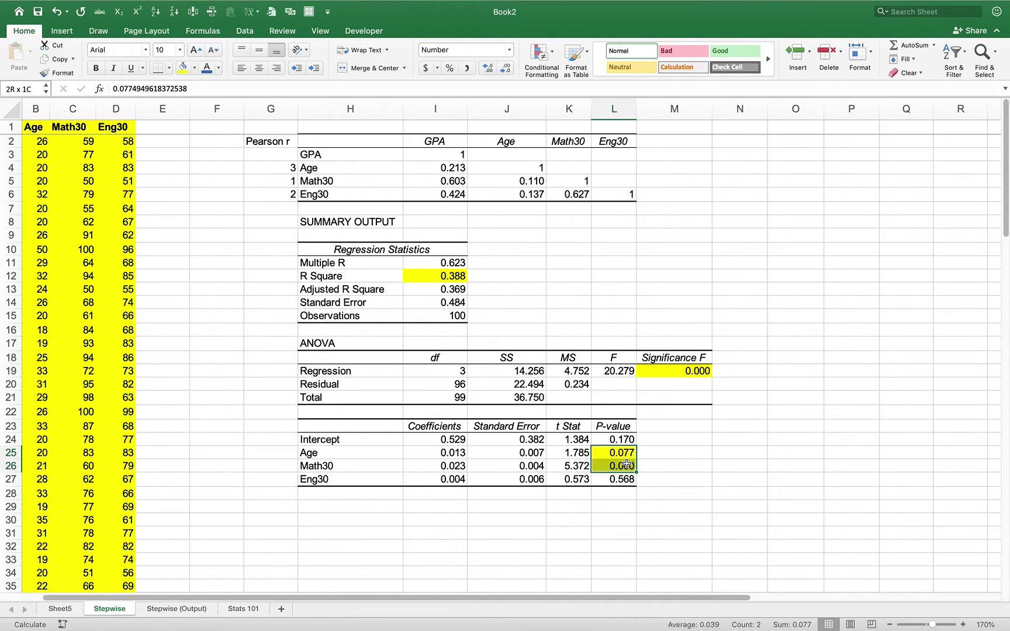
left_click(196, 69)
left_click(204, 94)
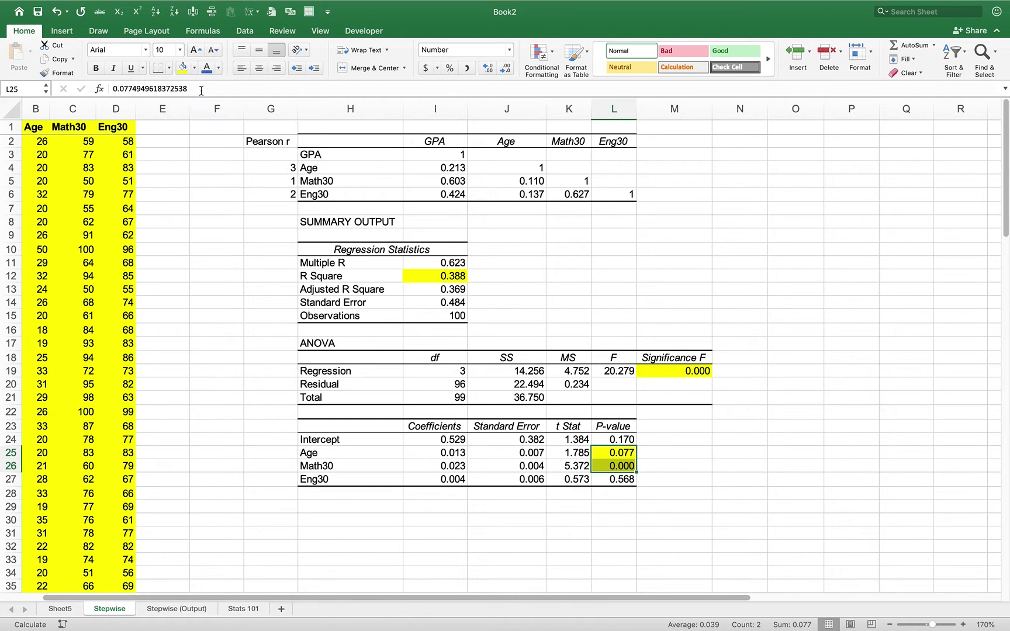
Fill the Eng30 P-value in L27 and the Eng30 label in H27 with yellow
left_click(614, 479)
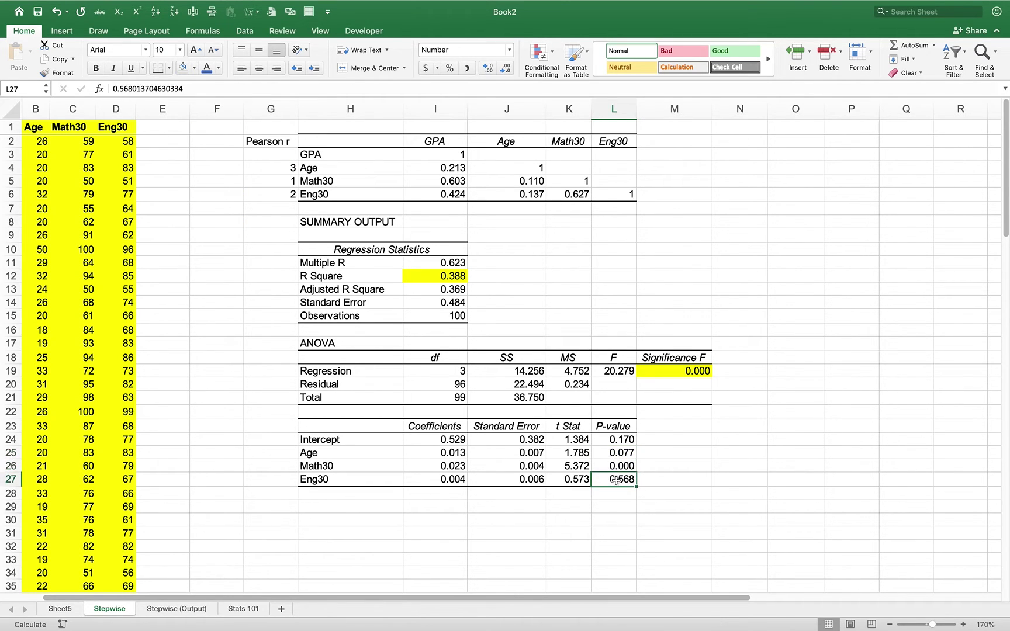
left_click(195, 68)
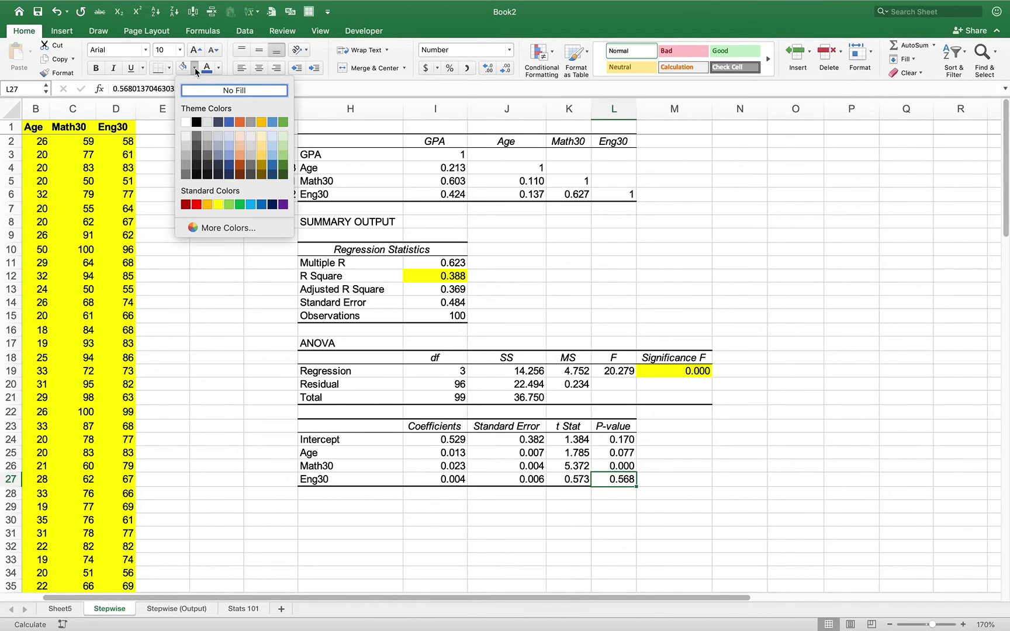
left_click(218, 204)
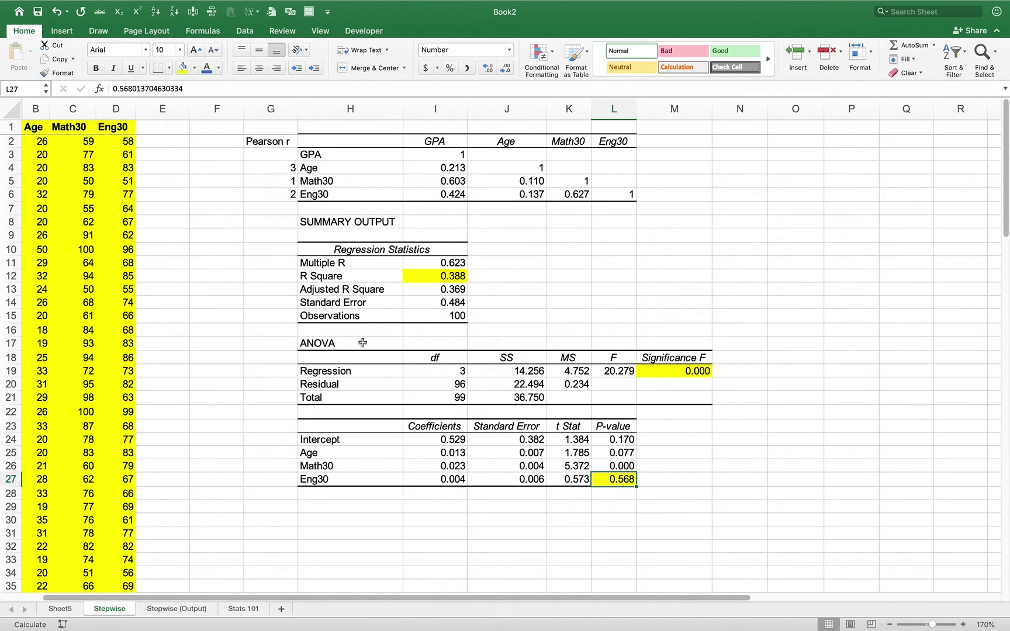
left_click(323, 476)
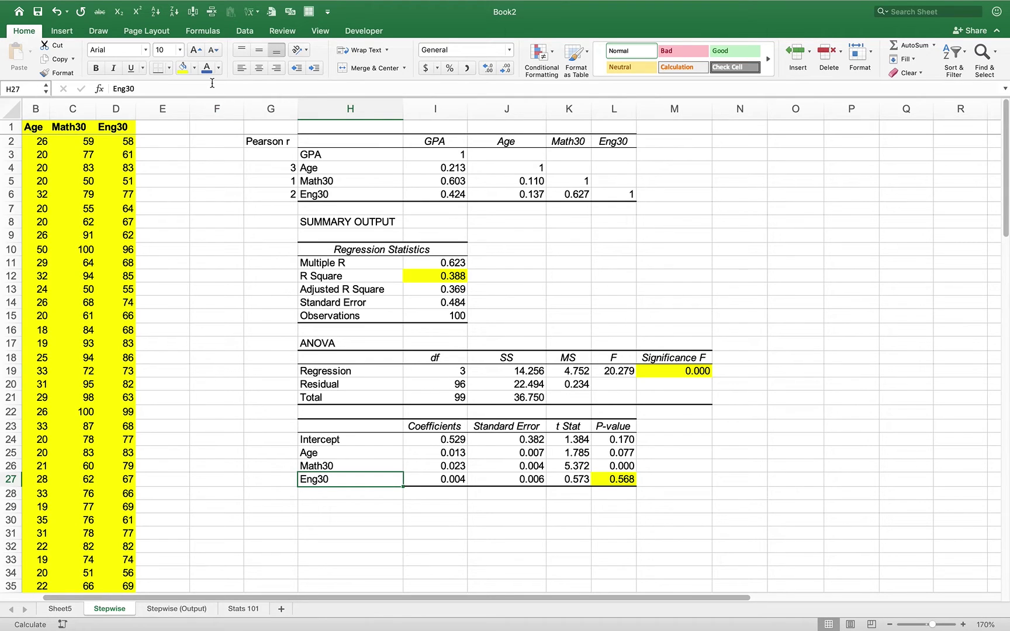
left_click(184, 69)
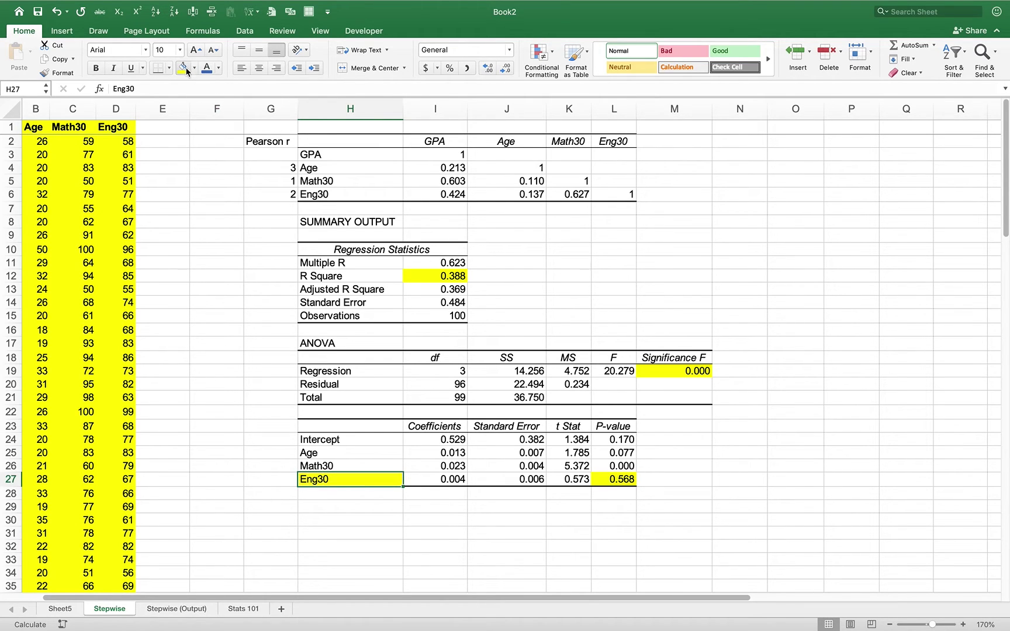
Examine the t Stat and P-value of the Eng30 row in the coefficients table
left_click(570, 478)
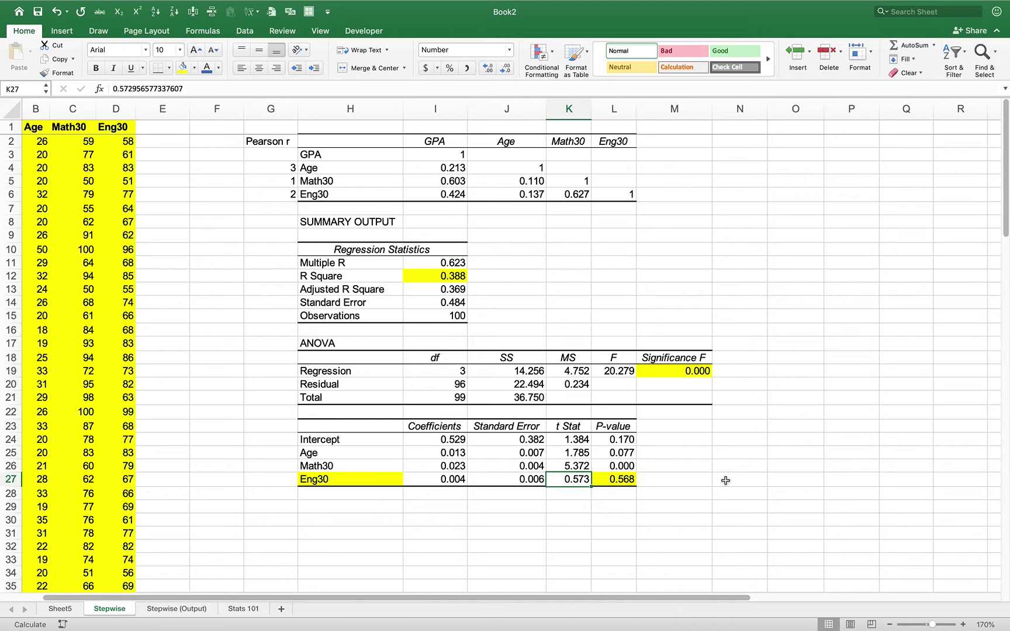
key("Right")
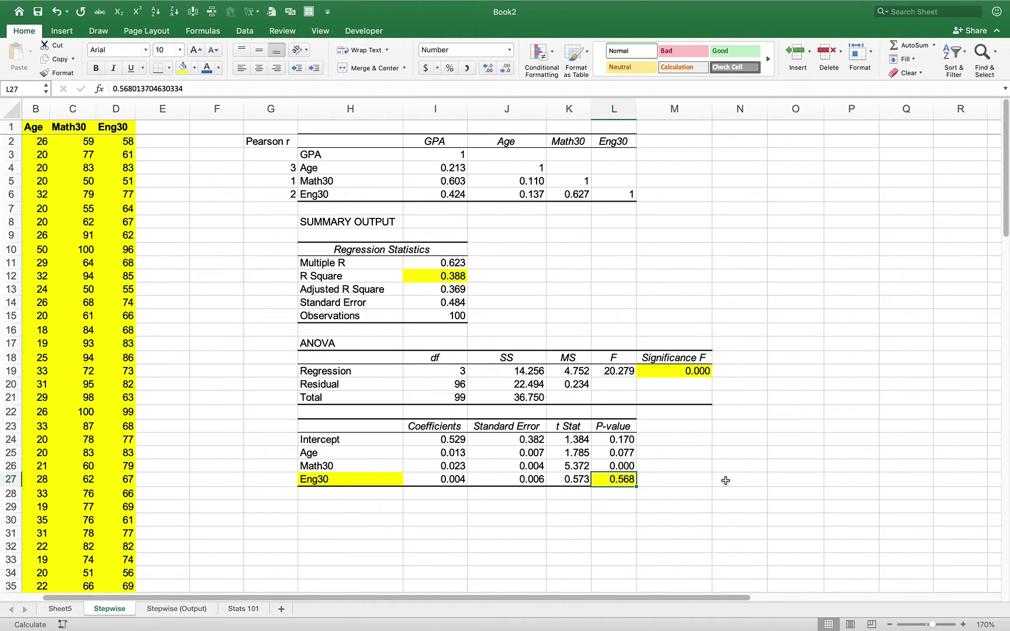
key("Left")
key("Left")
key("Left")
key("Left")
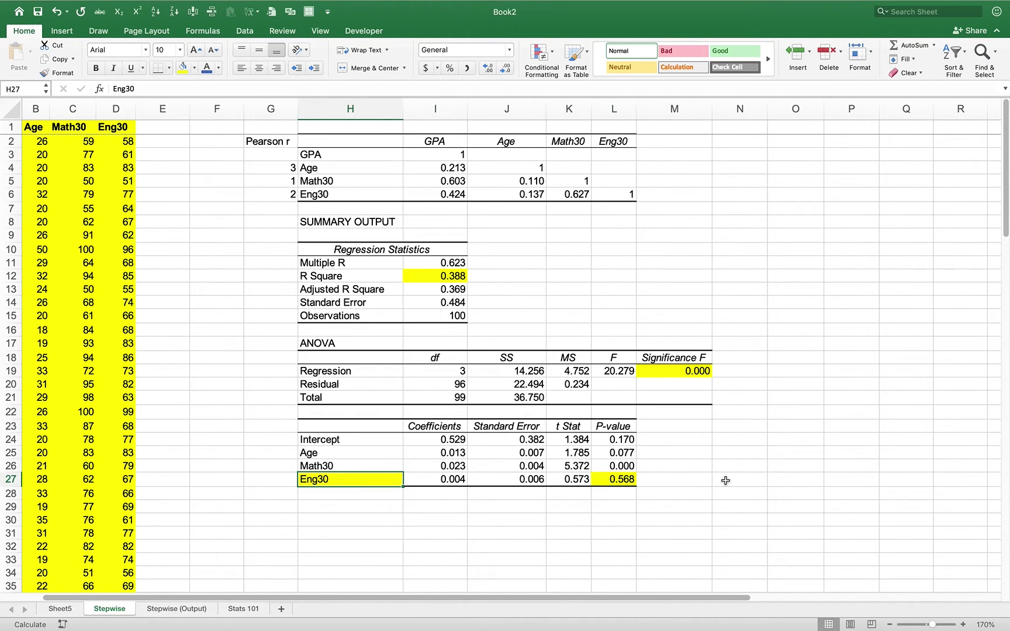
left_click(338, 506)
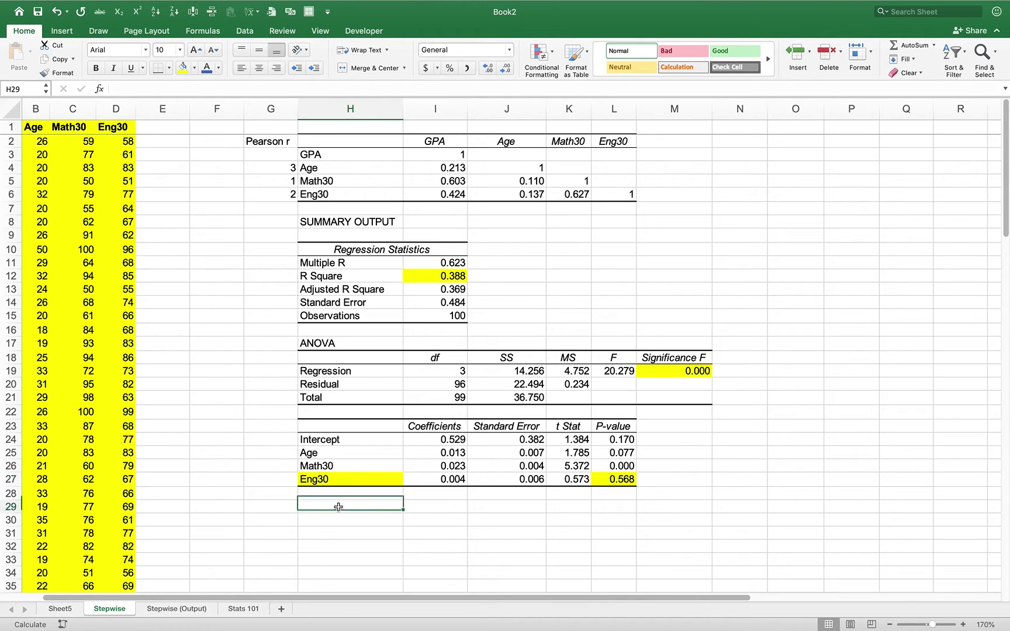
Delete the Eng30 data column D from the Stepwise sheet
left_click(116, 108)
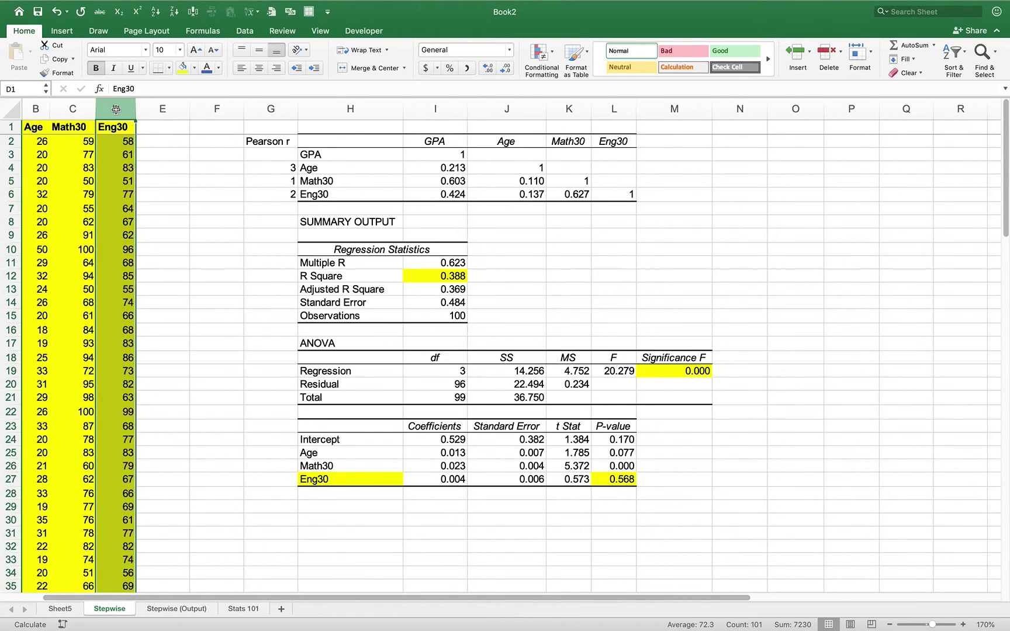
right_click(115, 108)
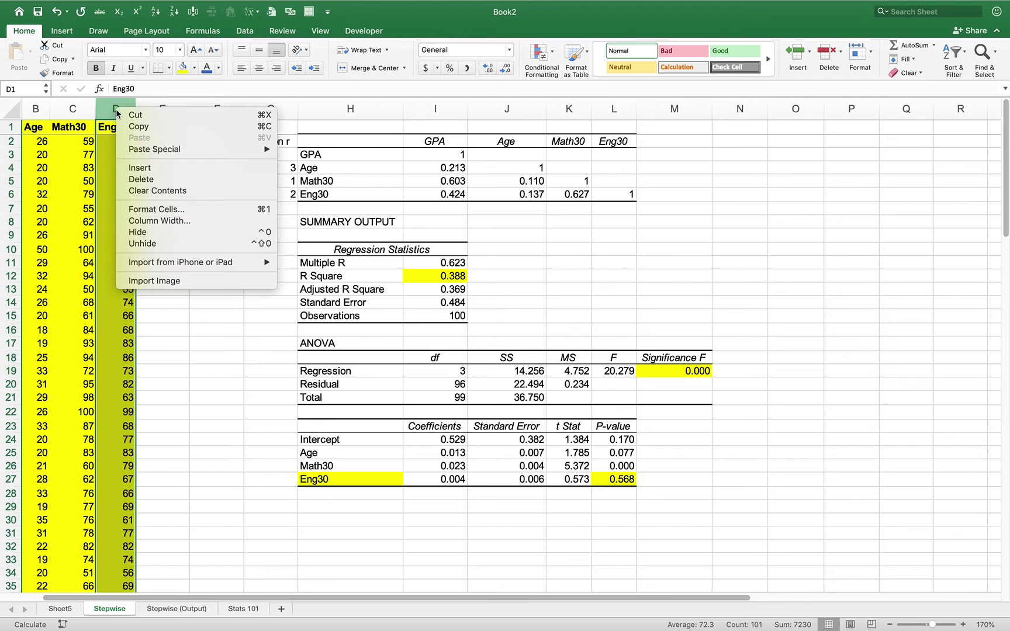
left_click(135, 183)
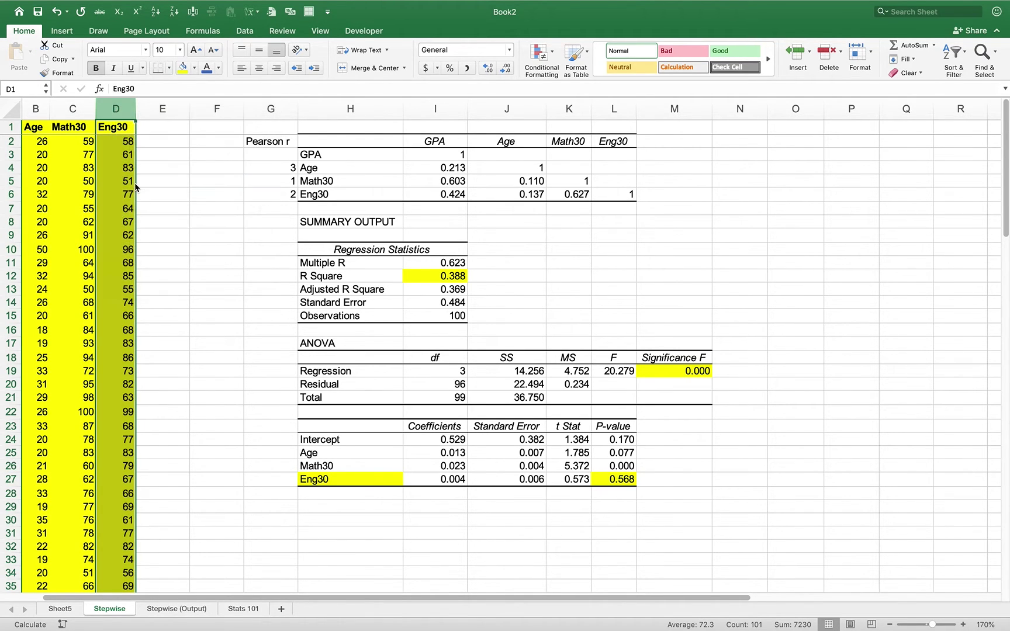
left_click(162, 206)
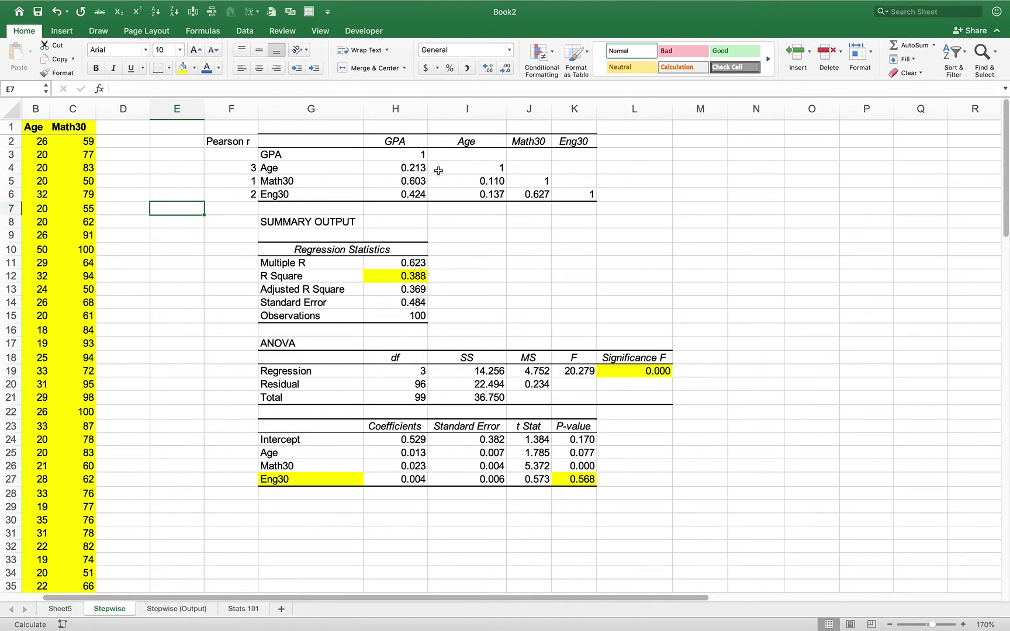
Open the Regression analysis tool and set the input X range to $B$1:$C$101 for Age and Math30
left_click(300, 501)
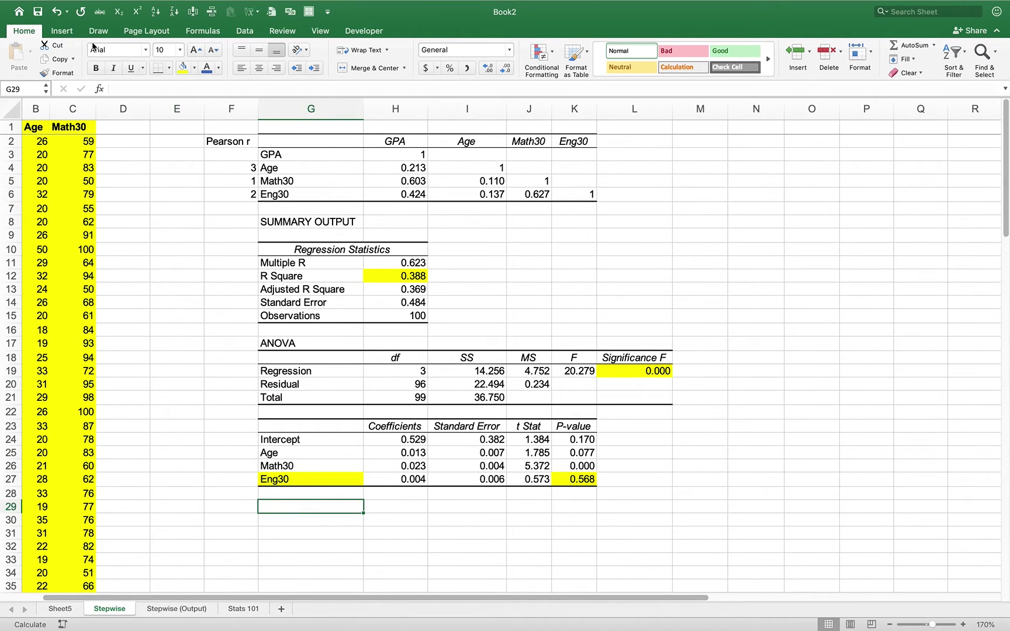
left_click(245, 32)
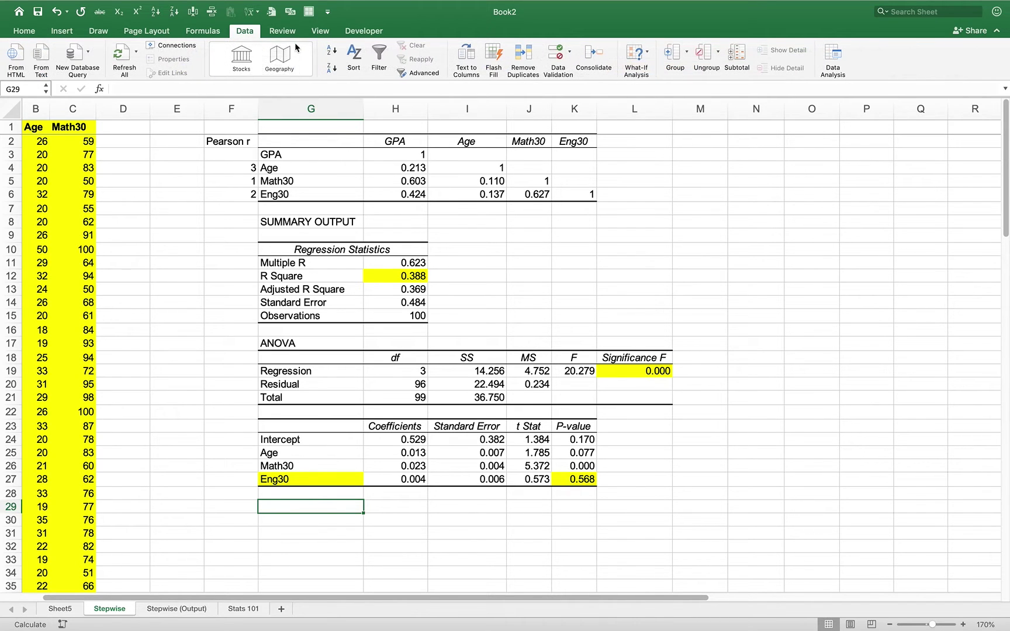
left_click(832, 57)
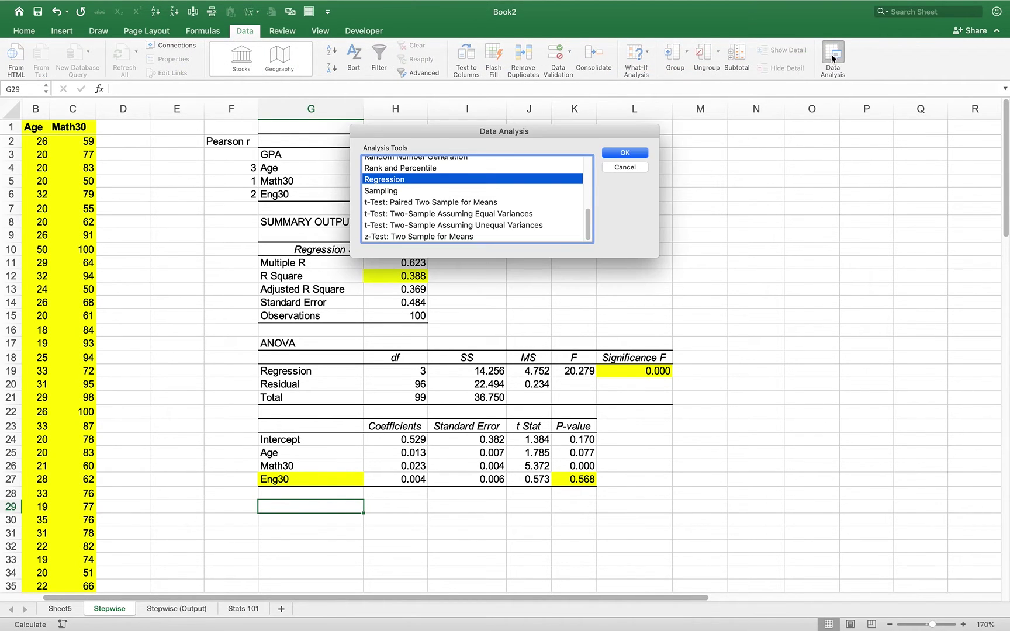
left_click(629, 154)
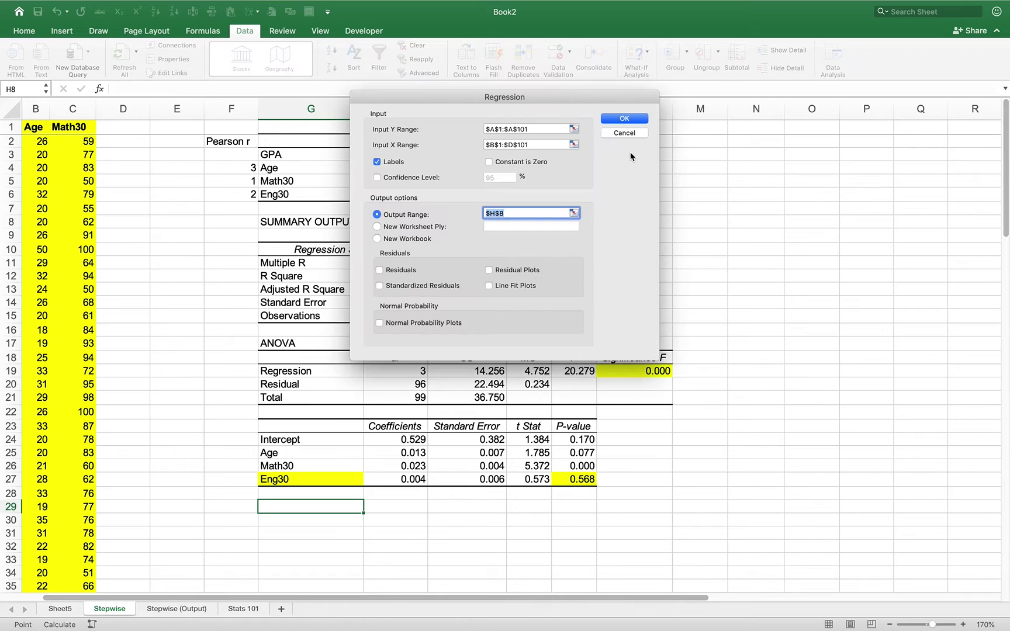
left_click(513, 145)
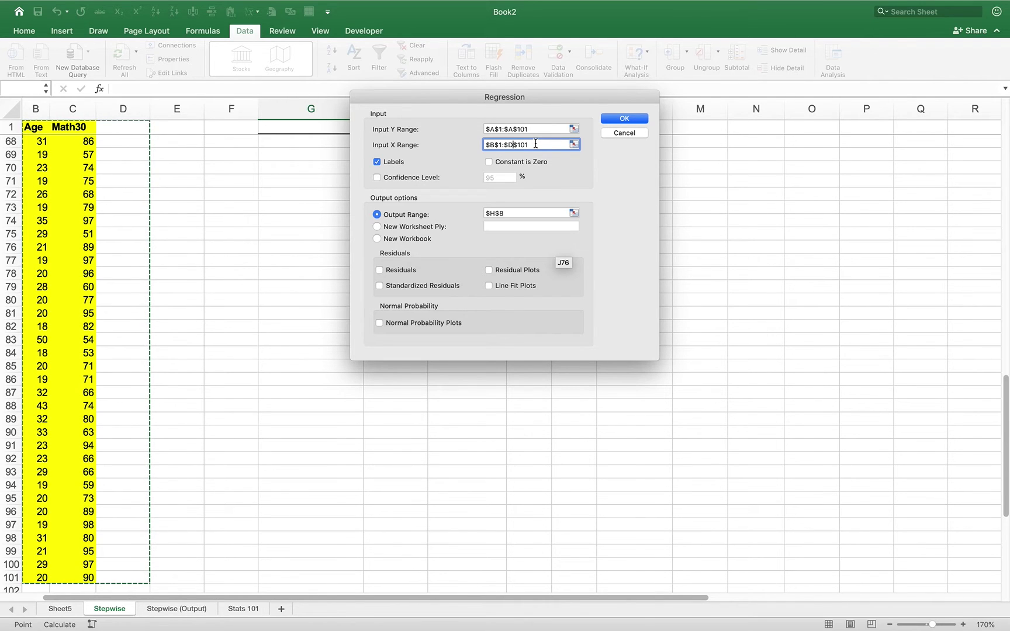
key("BackSpace")
type("c")
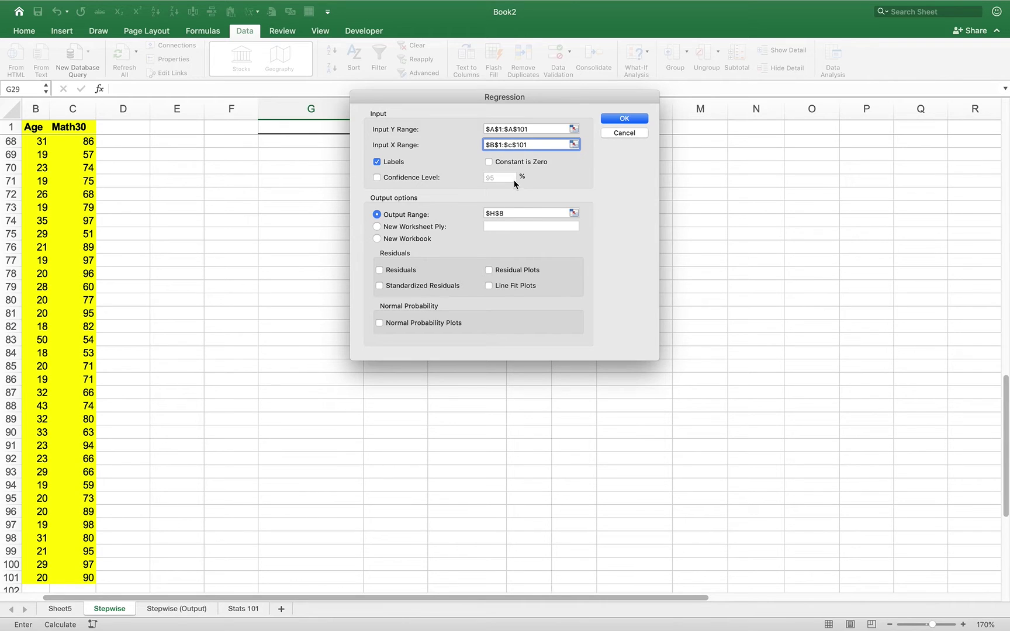
Set the regression's output range to $G$29, run it and accept the alert
left_click_drag(521, 214, 478, 215)
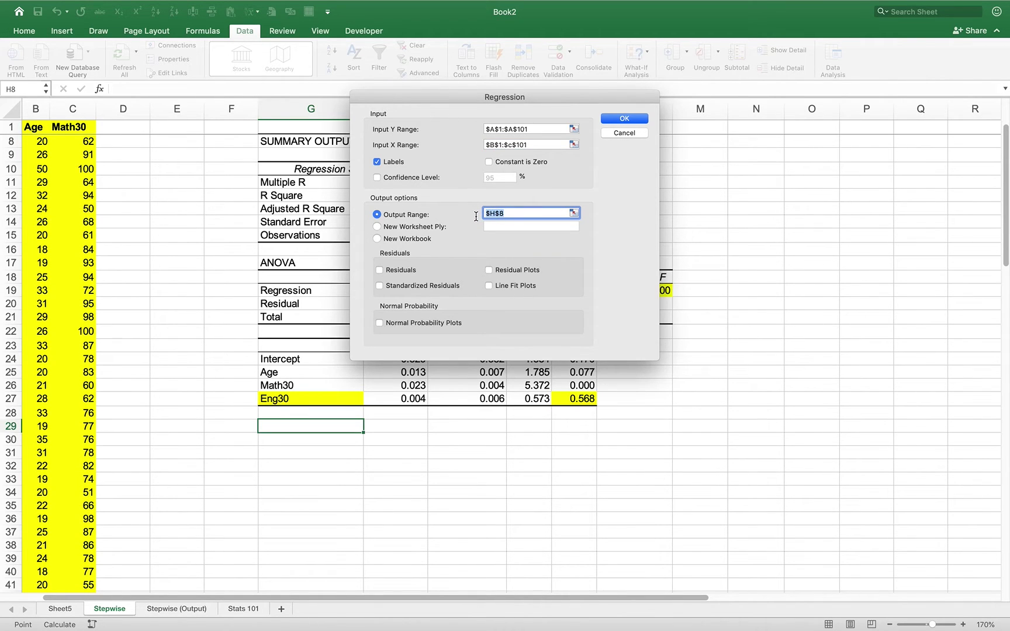
left_click(283, 426)
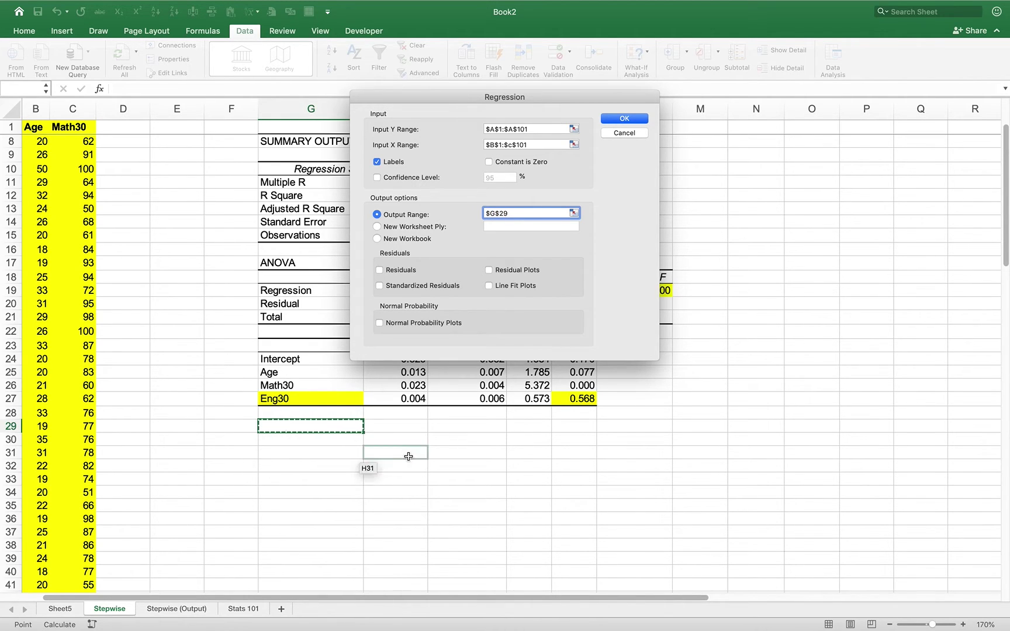
left_click(623, 119)
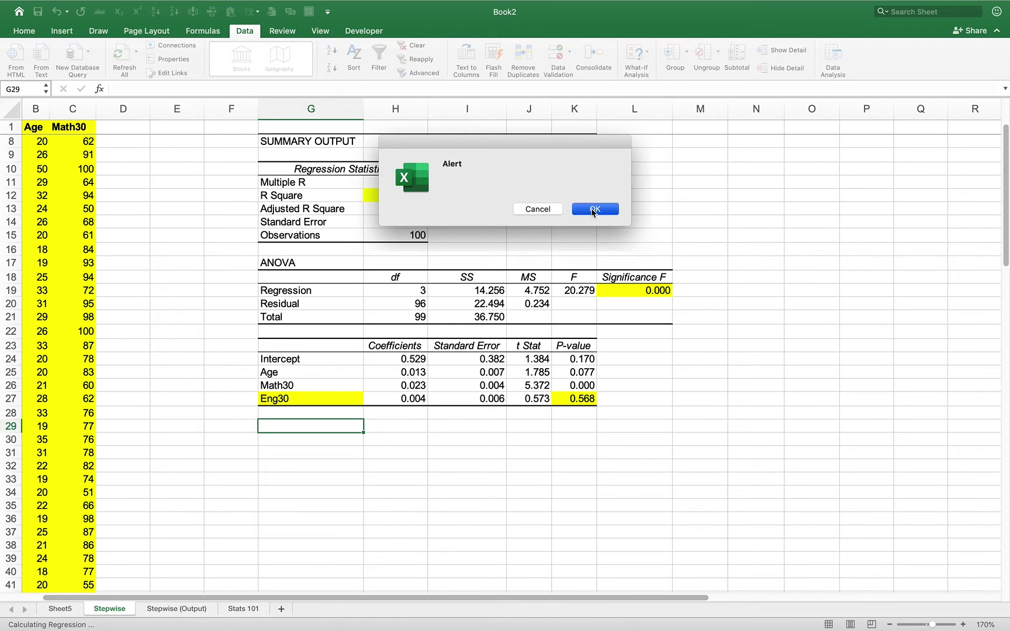
left_click(594, 209)
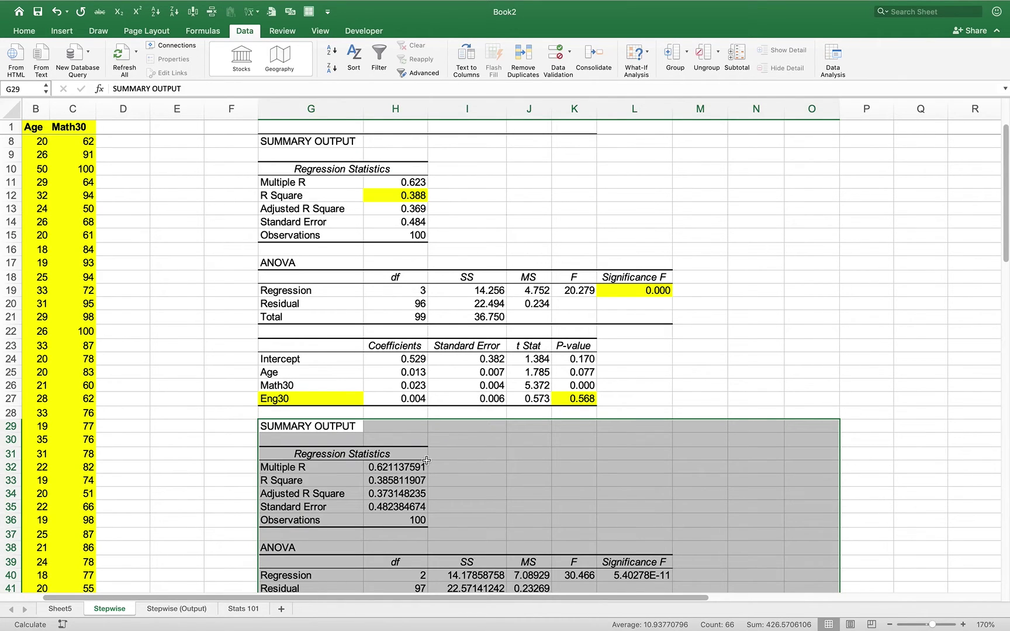
Format the new regression output values in H32:O47 to three decimal places
left_click(390, 480)
left_click_drag(392, 466, 712, 553)
left_click_drag(790, 543, 815, 536)
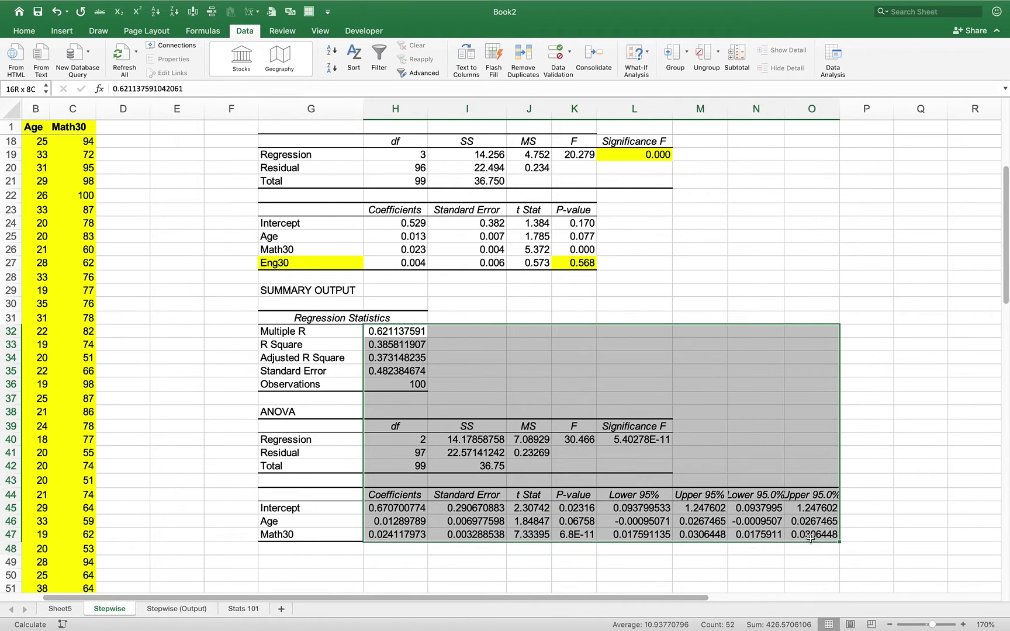
left_click(24, 31)
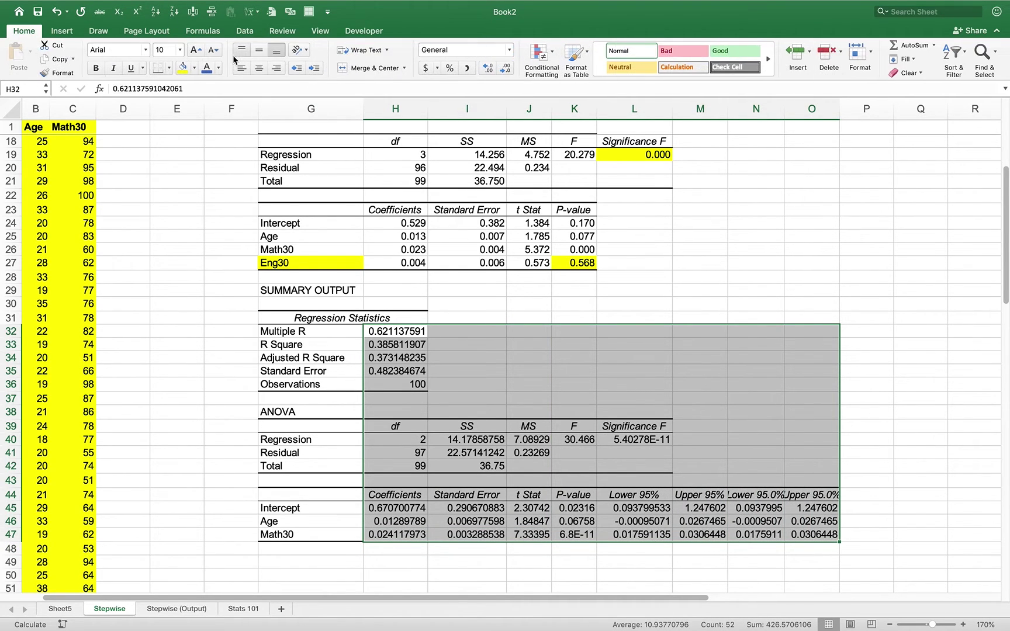
left_click(505, 70)
left_click(506, 70)
left_click(506, 69)
left_click(507, 69)
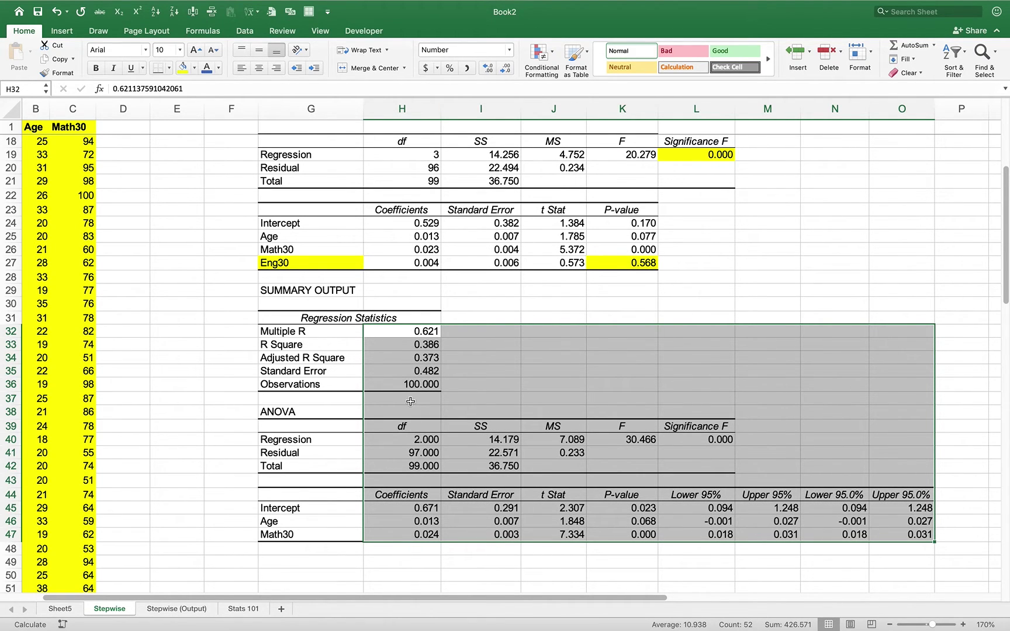
Remove the decimals from the Observations and df values in H36:H42
left_click_drag(410, 382, 408, 465)
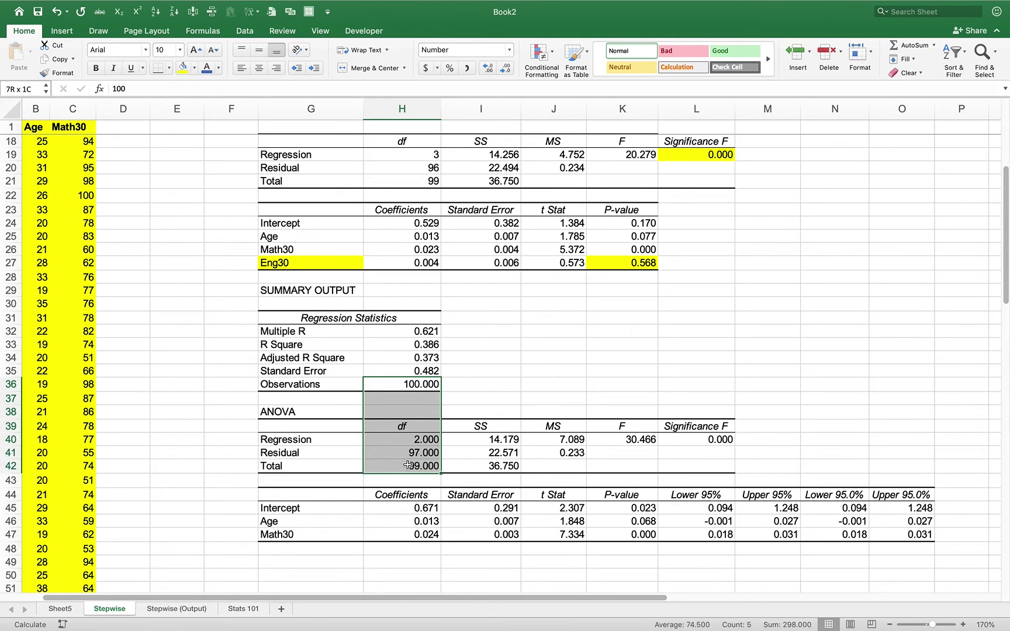
left_click(507, 69)
left_click(507, 69)
left_click(507, 69)
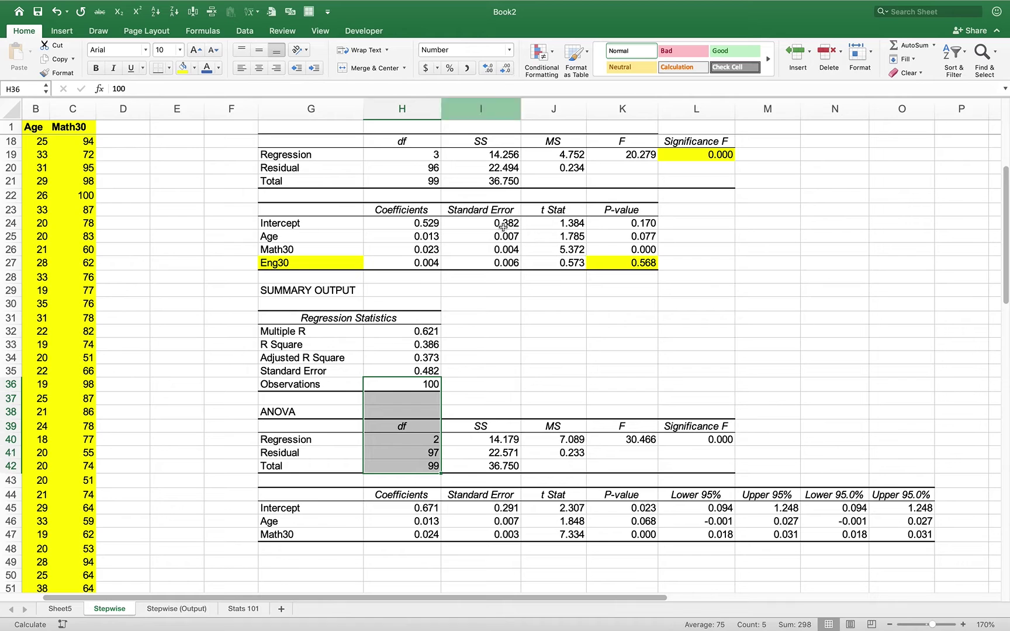
Delete the Lower 95% and Upper 95% confidence limit columns, L to O, from the new coefficients table
left_click(496, 427)
left_click(690, 486)
left_click_drag(690, 487, 928, 549)
left_click(706, 344)
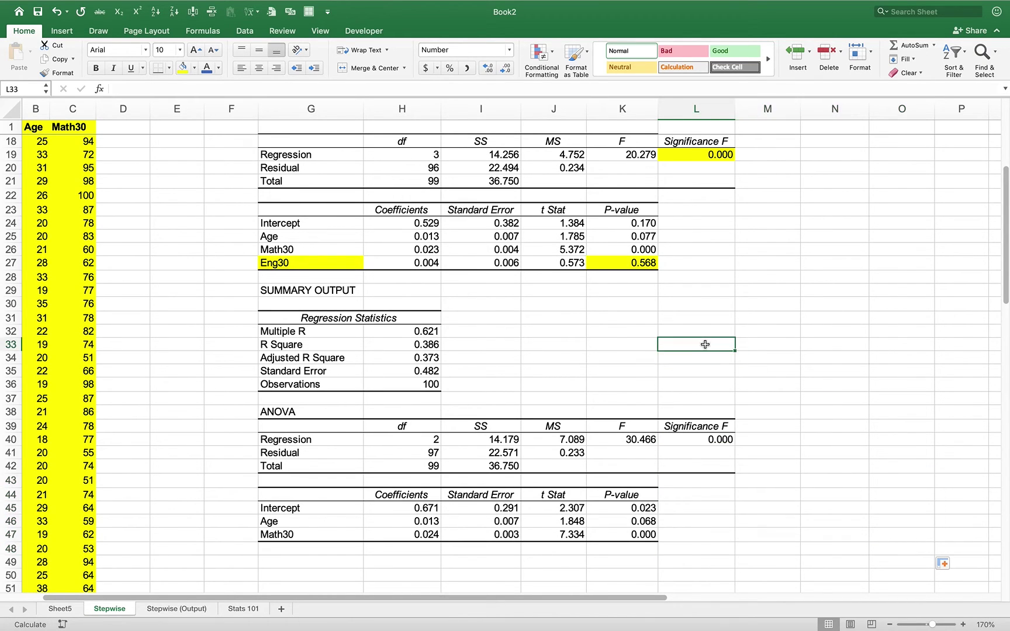
Fill the new output's R Square value in H33 and Significance F value in L40 with yellow
left_click(428, 344)
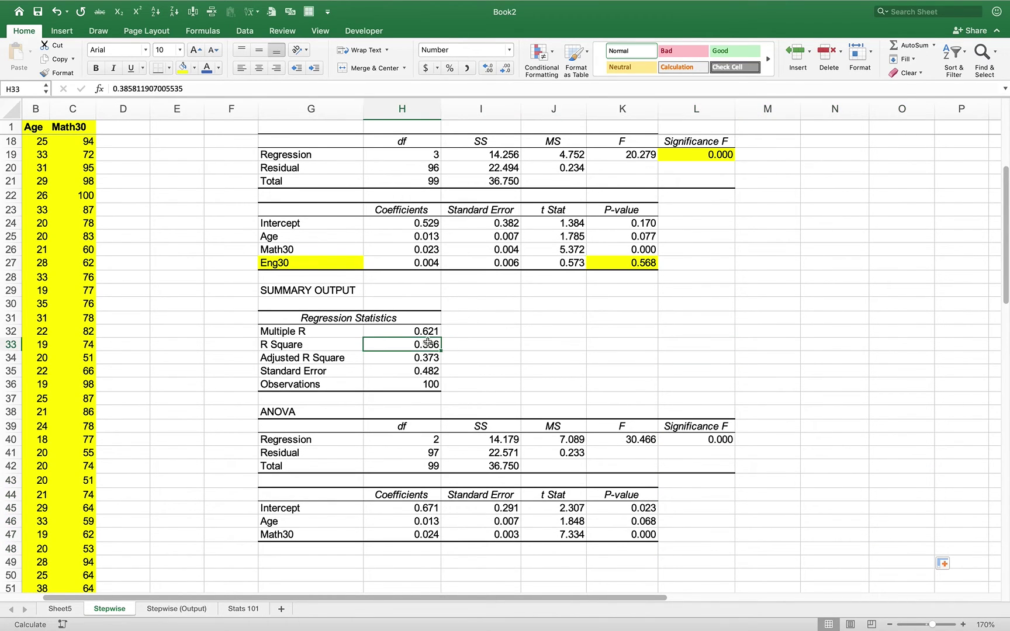
left_click(183, 68)
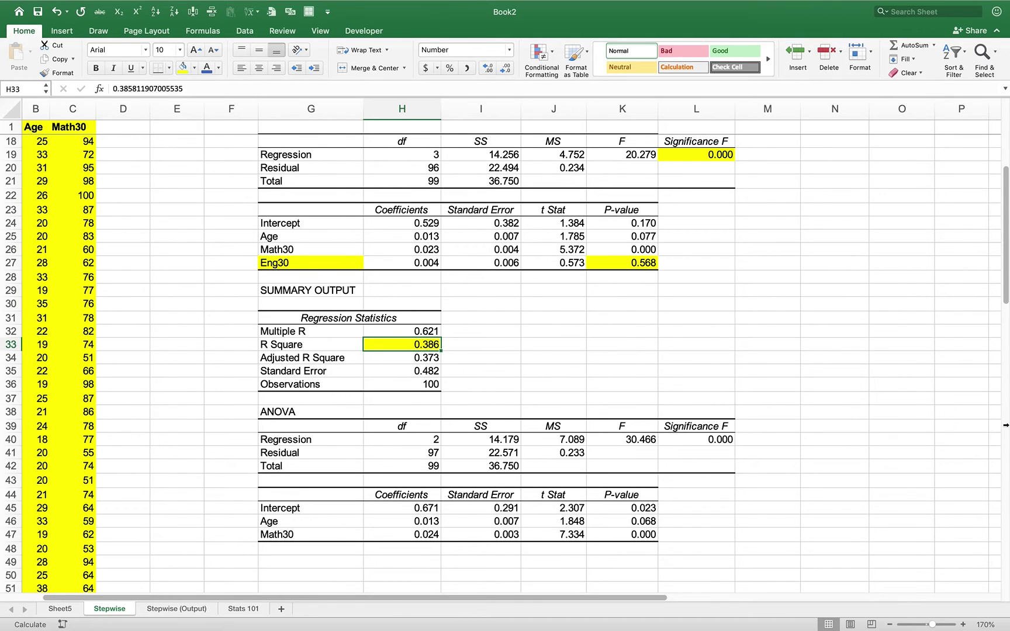
scroll(1007, 288, "up", 4)
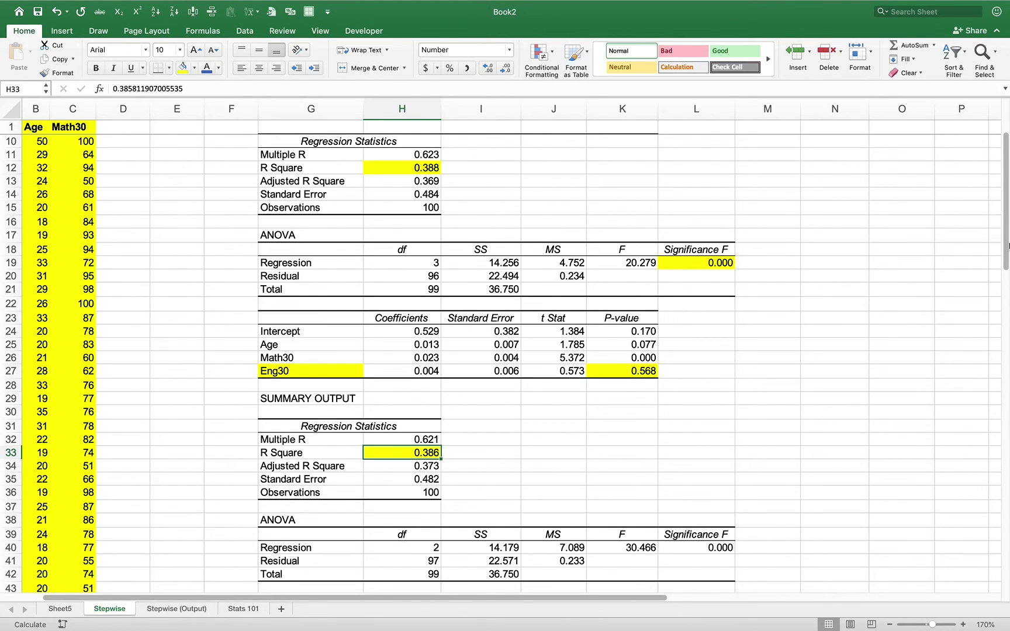
left_click_drag(1006, 248, 992, 288)
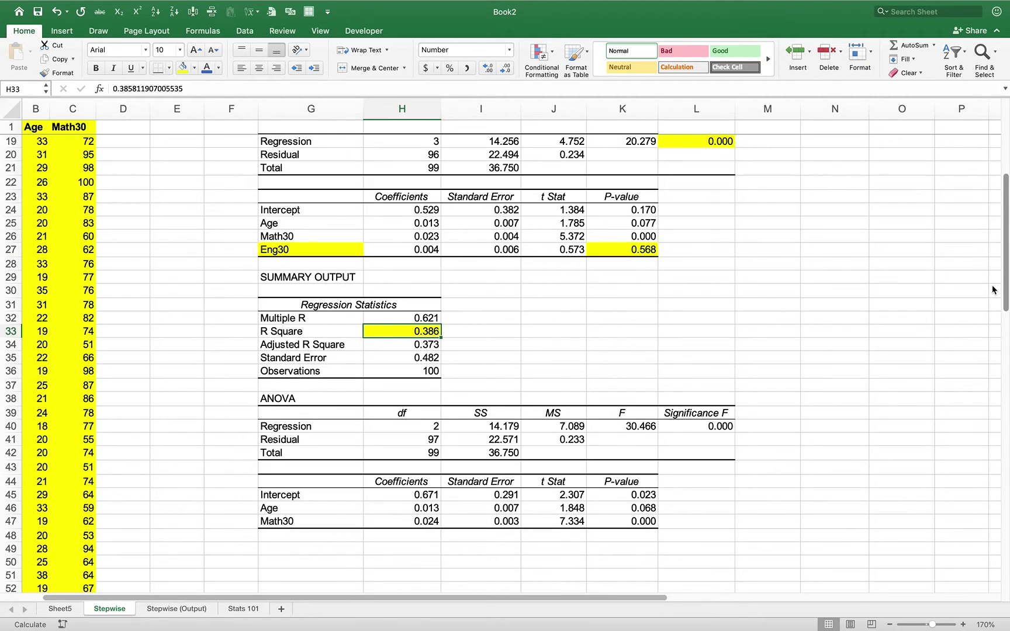
left_click(712, 426)
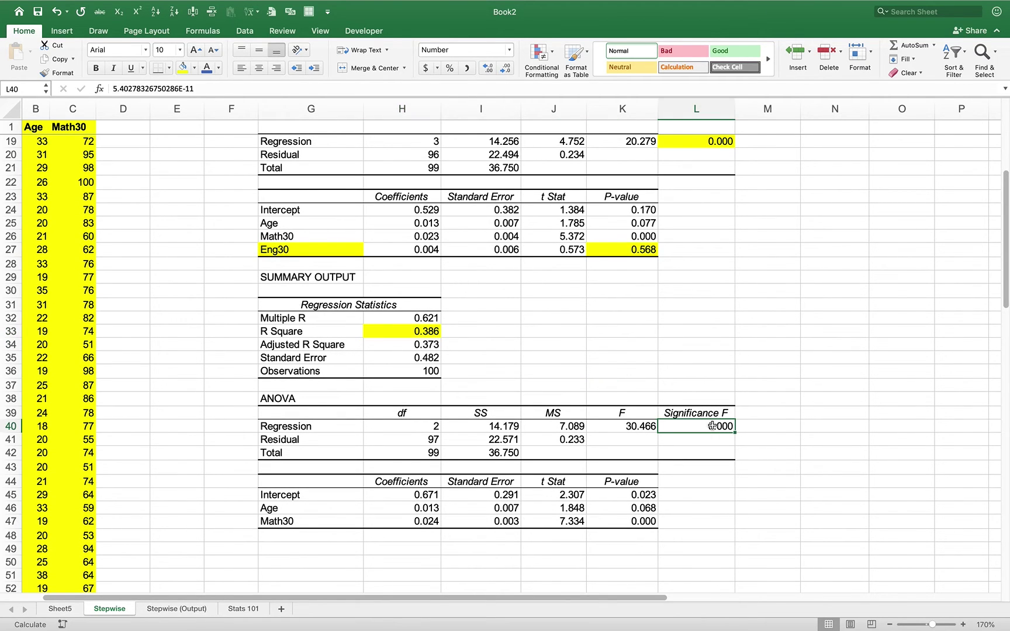
left_click(183, 68)
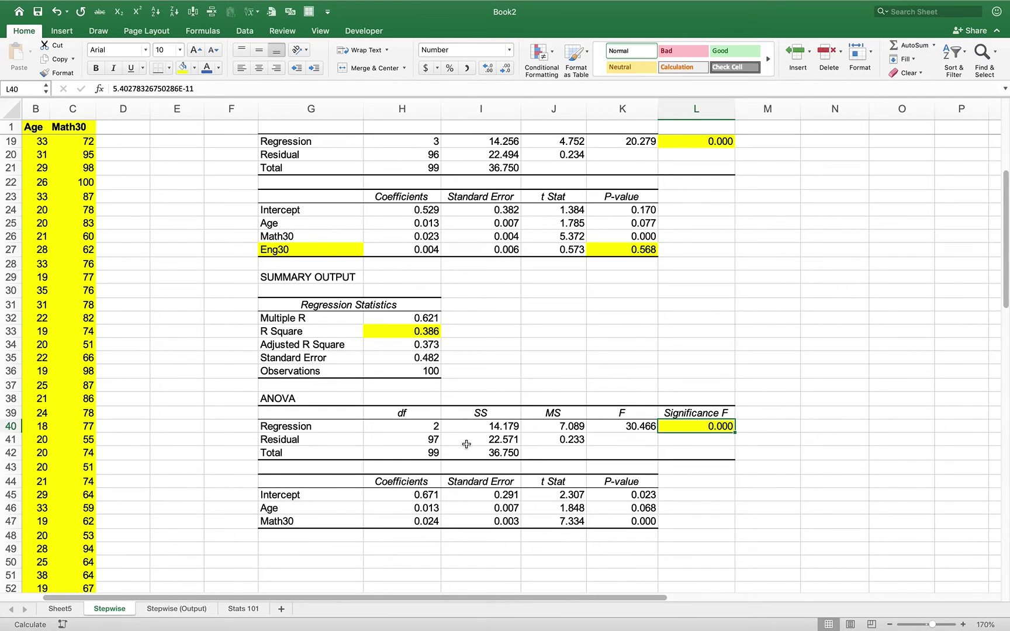
Compare the P-value for Age in the two-predictor coefficients table with its P-value in the three-predictor table
left_click_drag(639, 482, 640, 521)
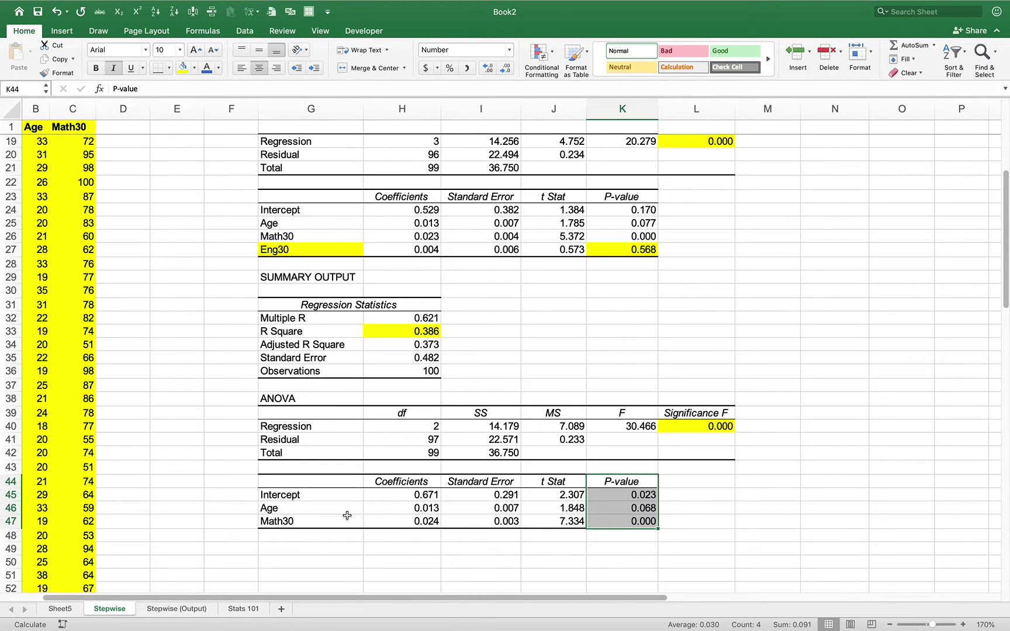
left_click(634, 510)
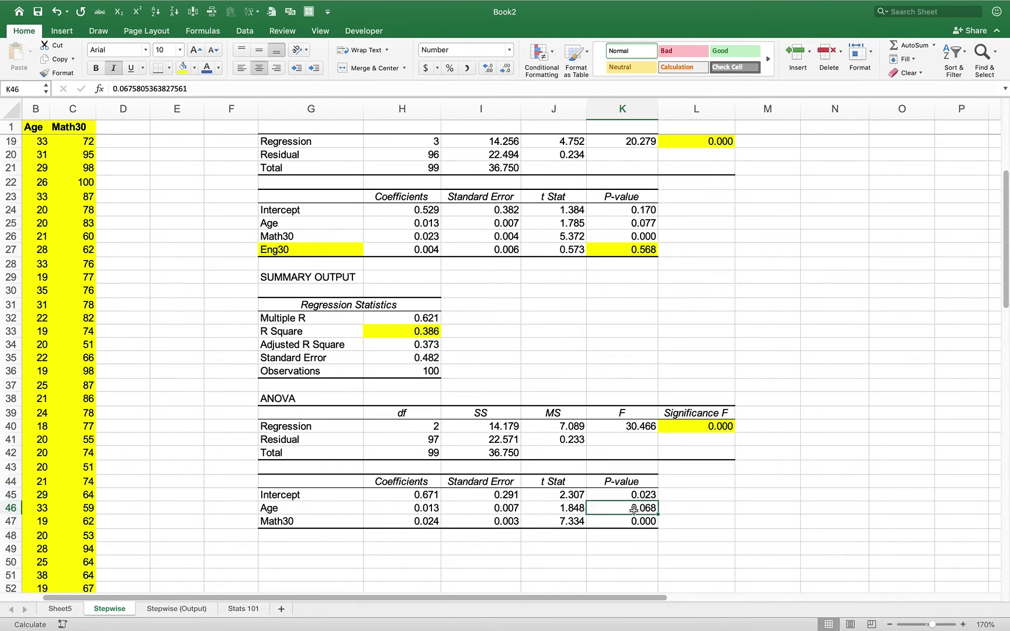
left_click(631, 221)
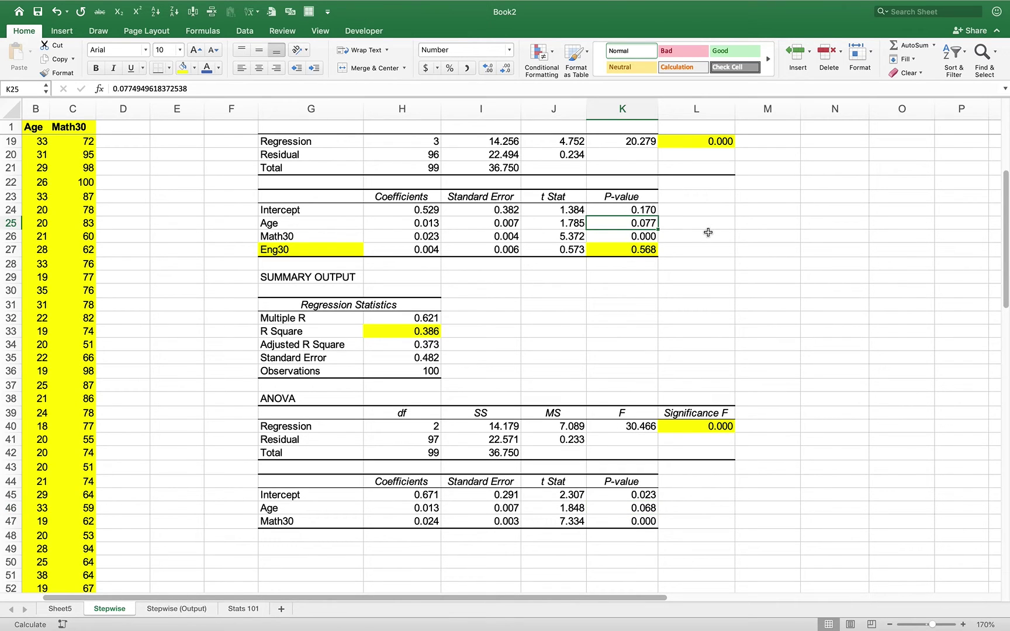
left_click(632, 509)
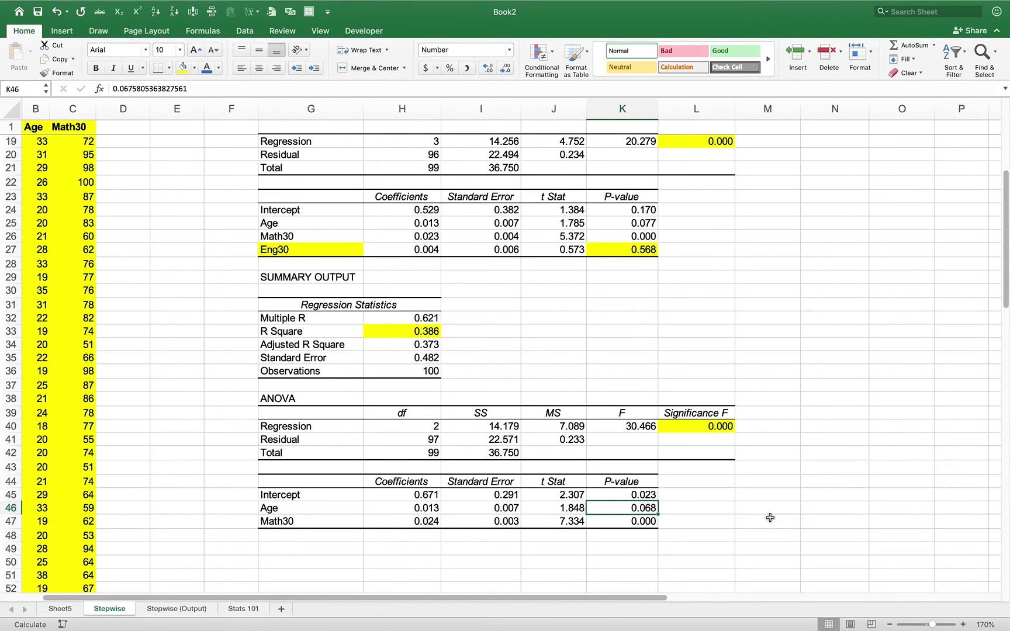
Review the Age correlations with GPA, Math30 and Eng30 in the Pearson r matrix at the top of the sheet
key("Up")
key("Up")
key("Up")
key("Up")
key("Up")
key("Up")
key("Up")
key("Up")
key("Up")
key("Up")
key("Up")
key("Up")
key("Up")
key("Up")
key("Up")
key("Up")
key("Up")
key("Up")
key("Up")
key("Up")
key("Up")
key("Up")
key("Up")
key("Up")
key("Up")
key("Up")
key("Up")
key("Up")
key("Up")
key("Up")
key("Up")
key("Up")
key("Up")
key("Up")
key("Up")
key("Up")
key("Up")
key("Up")
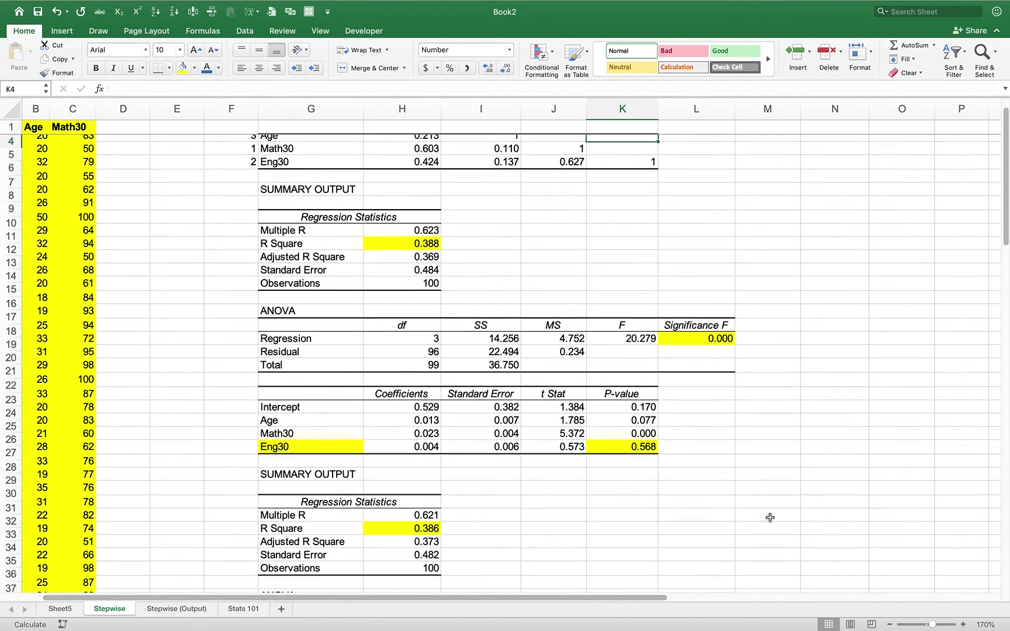
key("Up")
key("Up")
key("Left")
key("Left")
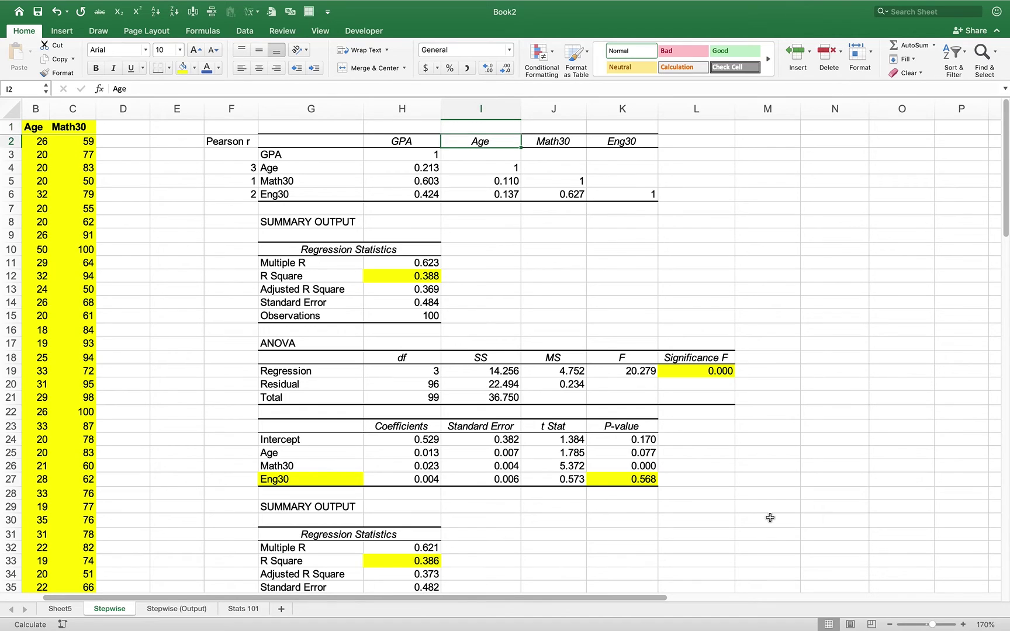
key("Down")
key("Down")
key("Down")
key("Down")
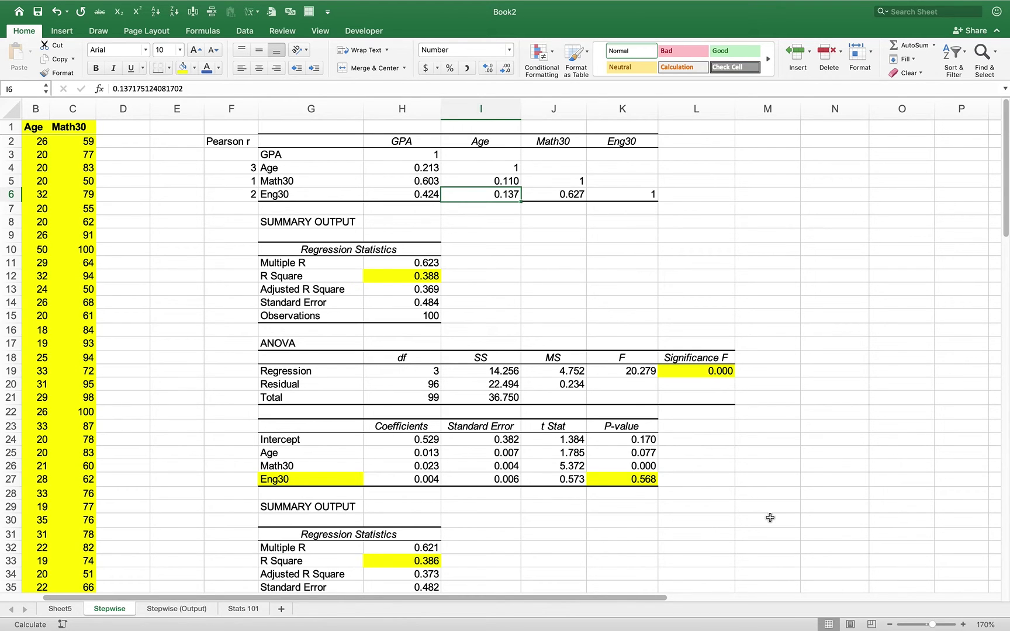
Fill the Age P-value in K46 and the Age label in G46 of the second regression output with yellow
key("Down")
key("Down")
key("Down")
key("Down")
key("Down")
key("Down")
key("Down")
key("Down")
key("Down")
key("Down")
key("Down")
key("Down")
key("Down")
key("Down")
key("Down")
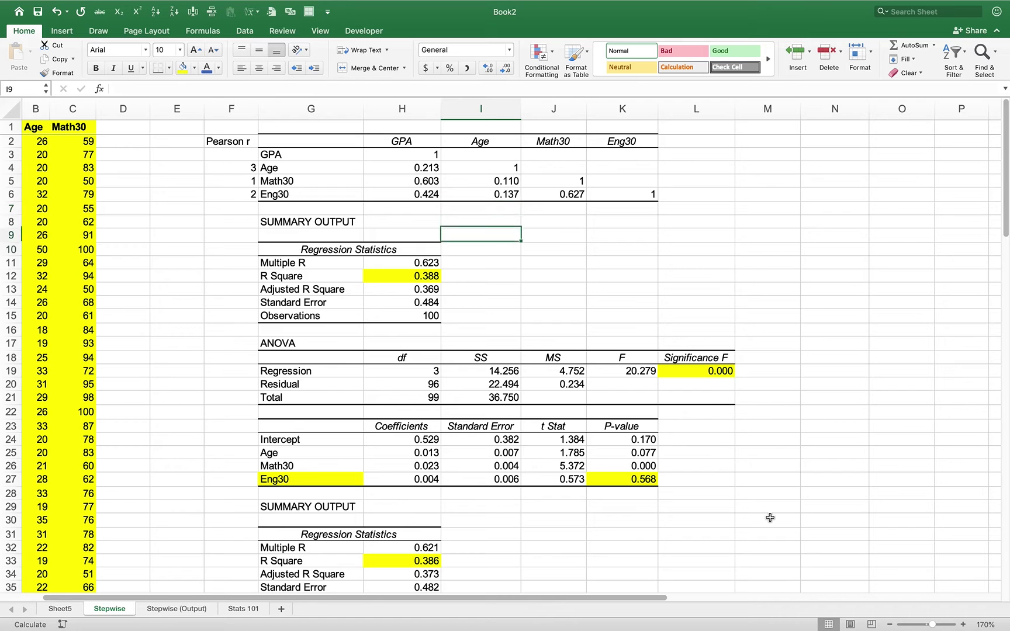
key("Down")
key("Down")
key("Down")
key("Down")
key("Down")
key("Down")
key("Down")
key("Down")
key("Down")
key("Down")
key("Down")
key("Down")
key("Down")
key("Down")
key("Down")
key("Down")
key("Down")
key("Down")
key("Down")
key("Down")
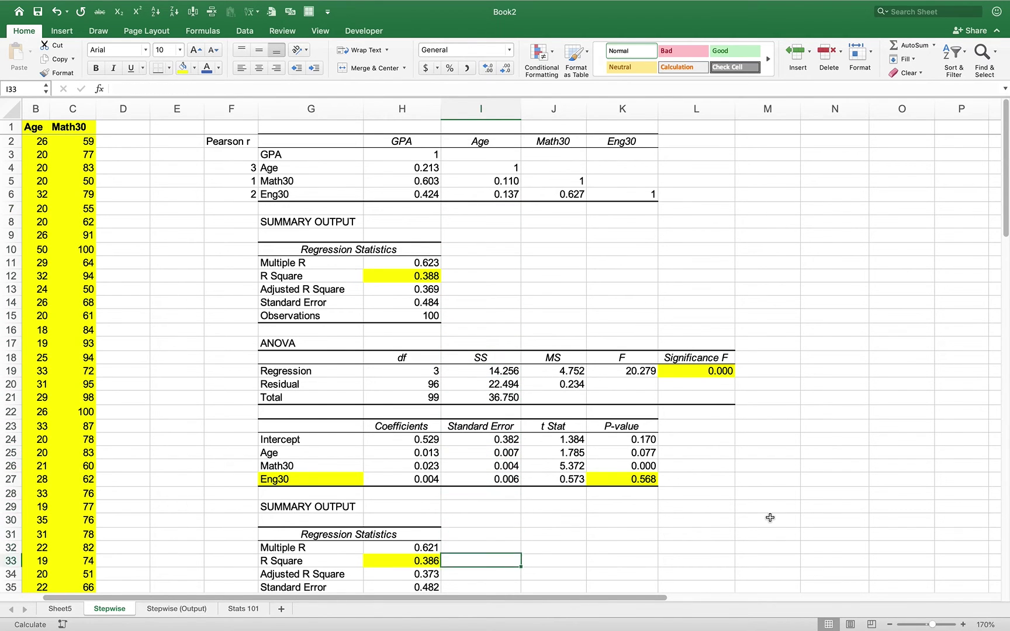
key("Down")
key("Down")
key("Down")
key("Down")
key("Down")
key("Down")
key("Down")
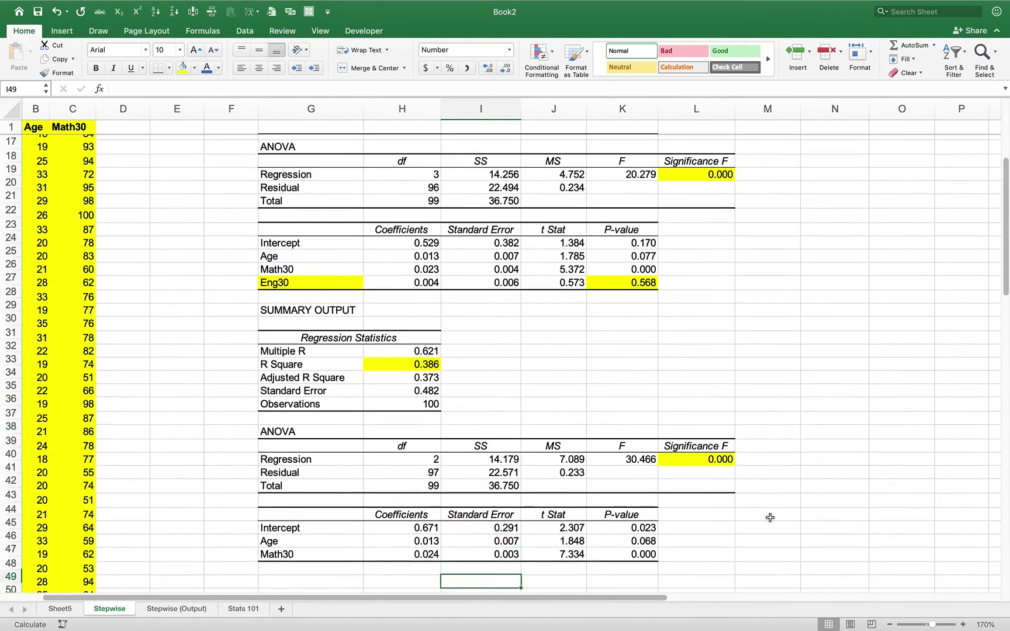
key("Down")
key("Down")
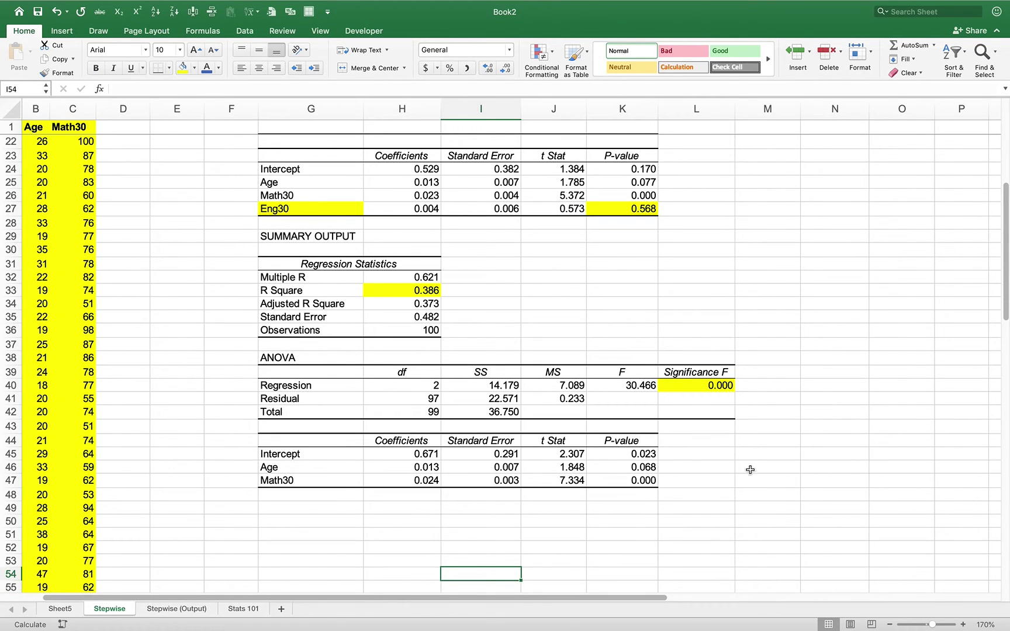
left_click(640, 467)
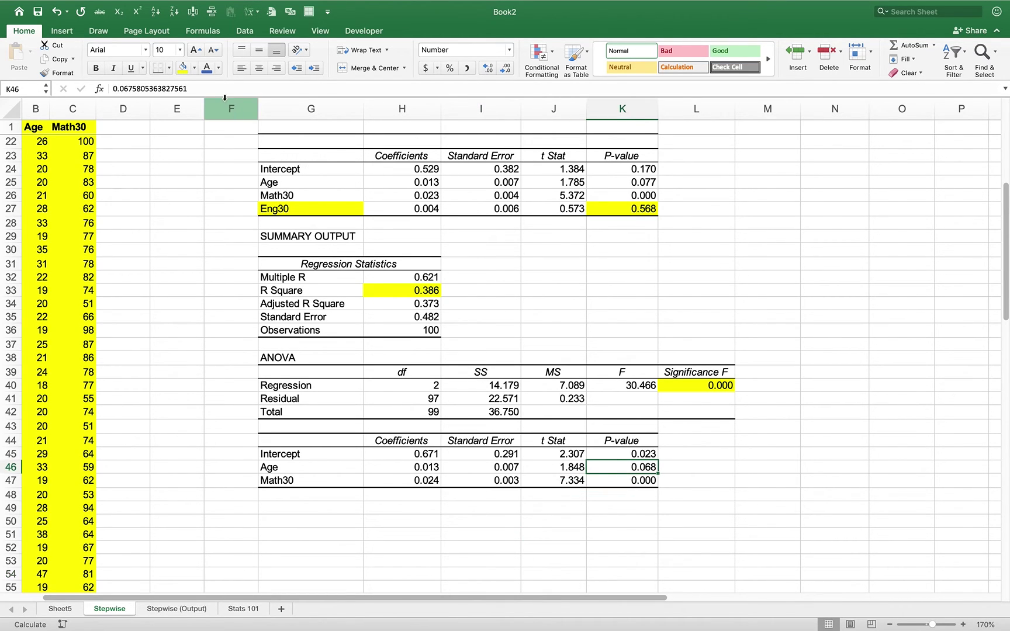
left_click(185, 70)
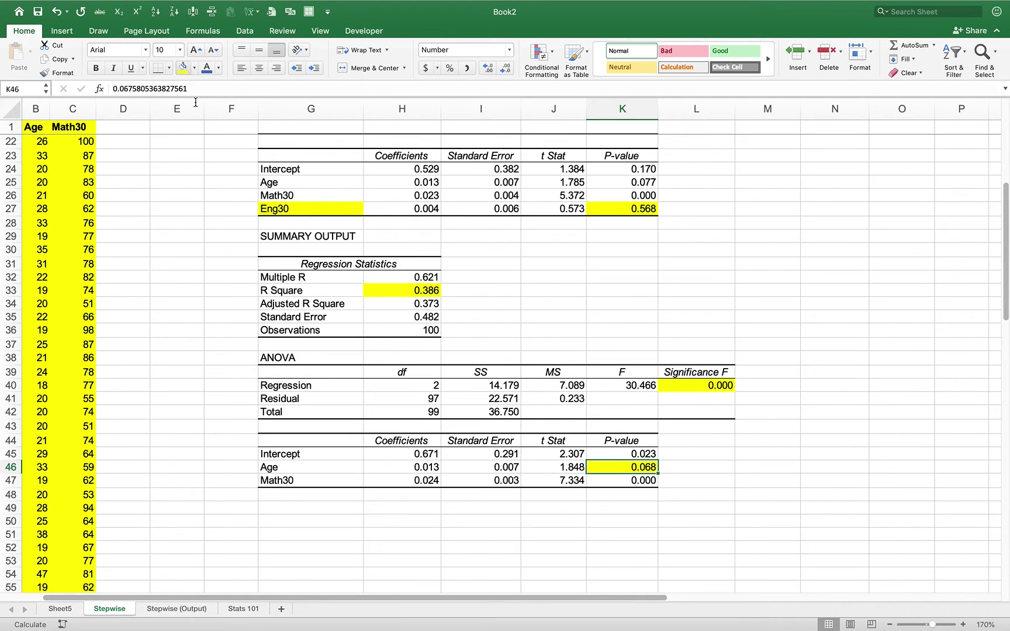
left_click(327, 466)
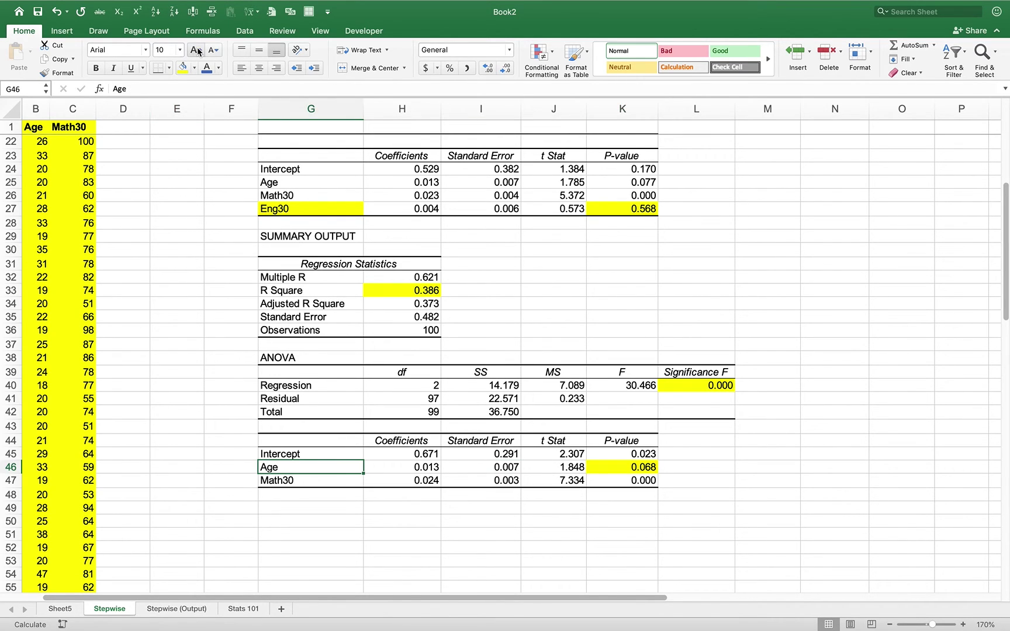
left_click(182, 68)
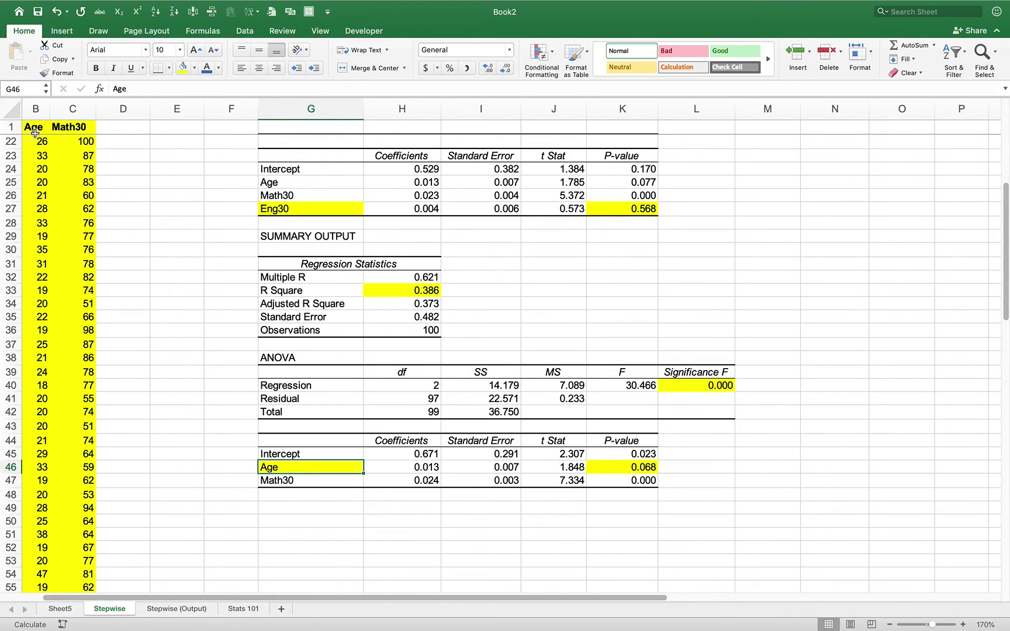
Delete the Age predictor column B from the data so that Math30 sits beside GPA
left_click(35, 109)
right_click(33, 106)
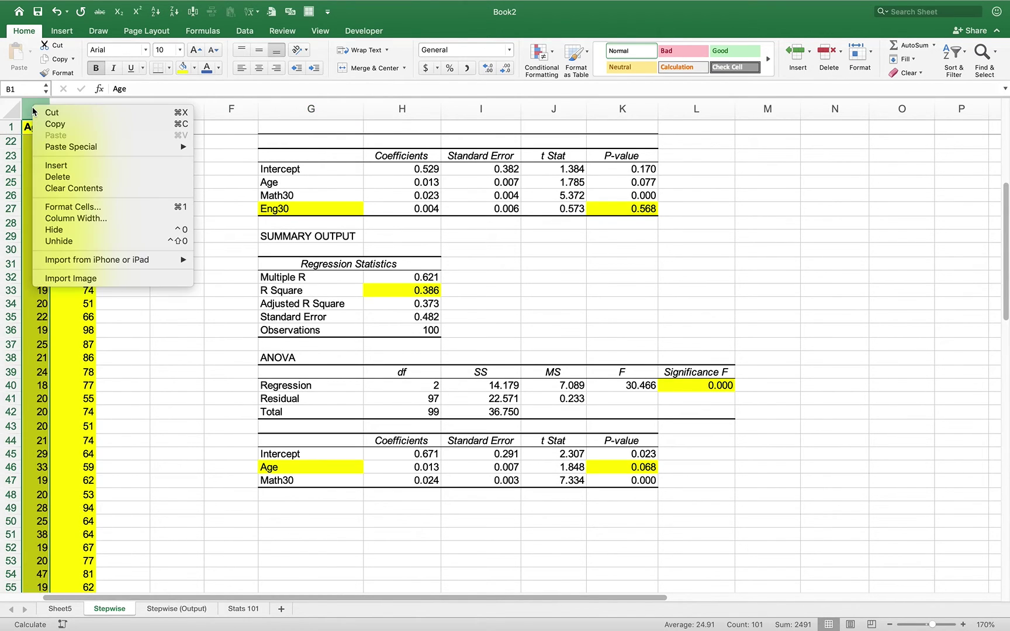
left_click(50, 176)
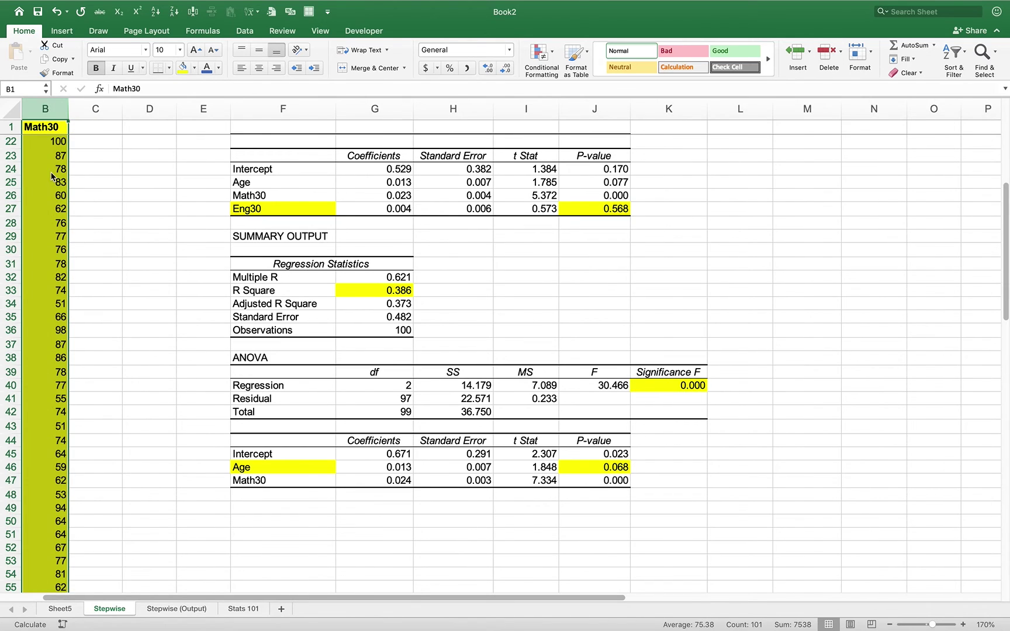
Open the Regression analysis tool and change the Input X Range to $B$1:$B$101, covering only Math30
key("ctrl+Home")
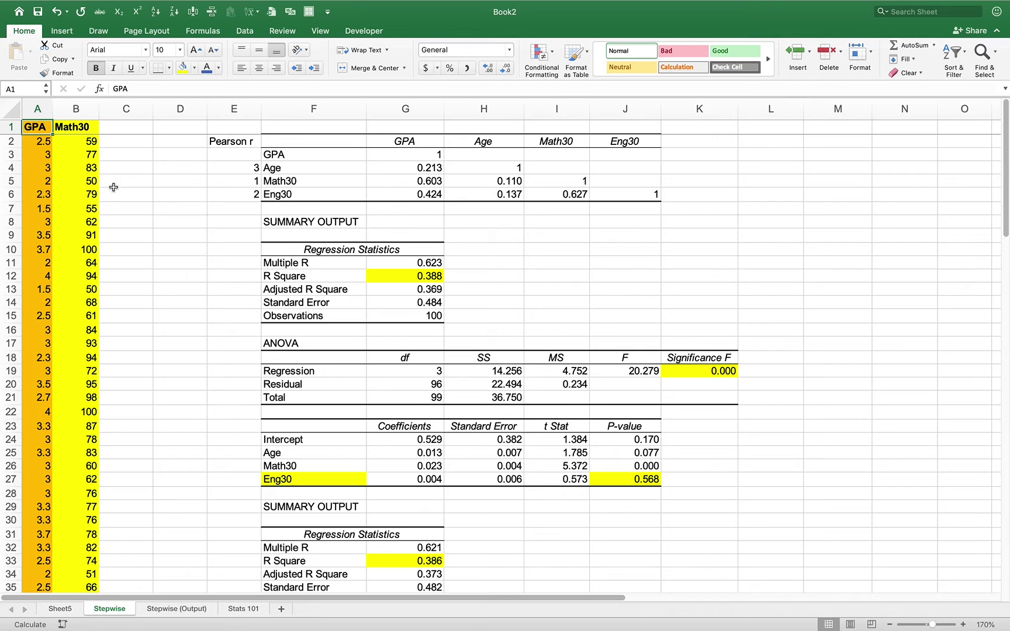
left_click(245, 31)
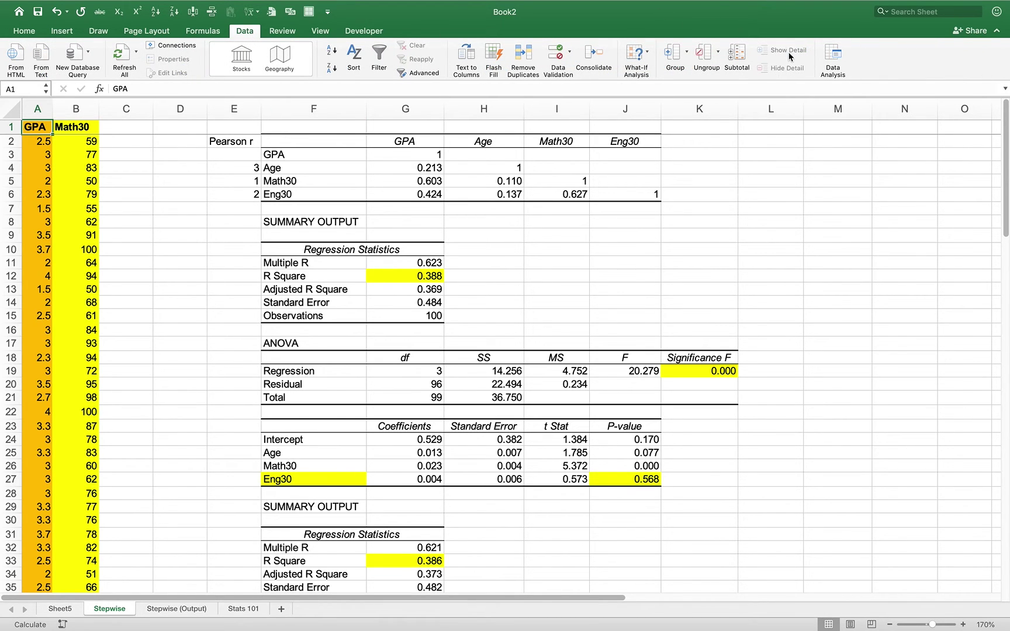
left_click(841, 57)
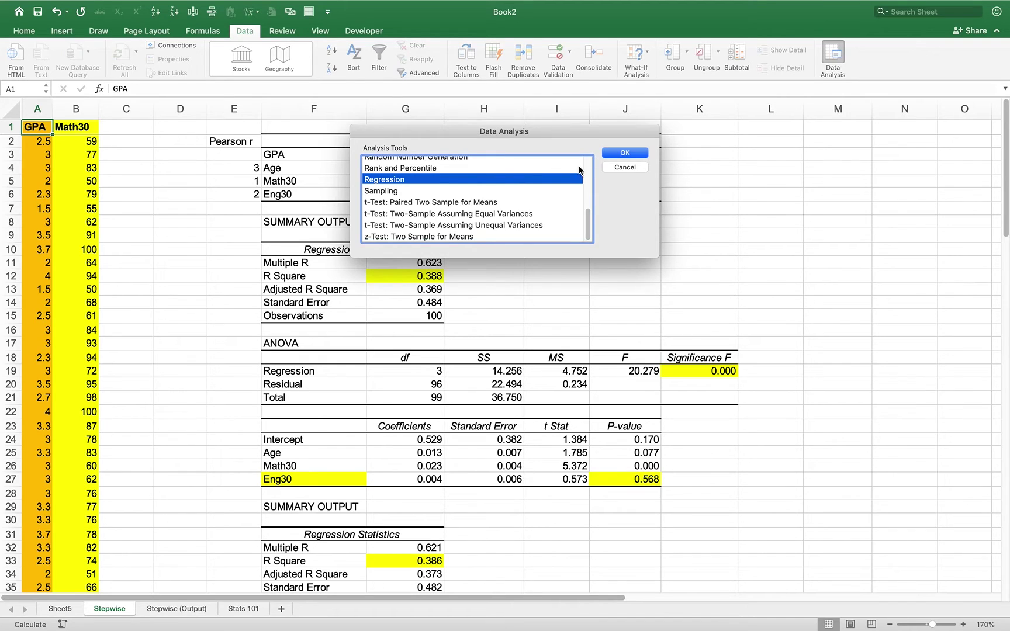
left_click(613, 153)
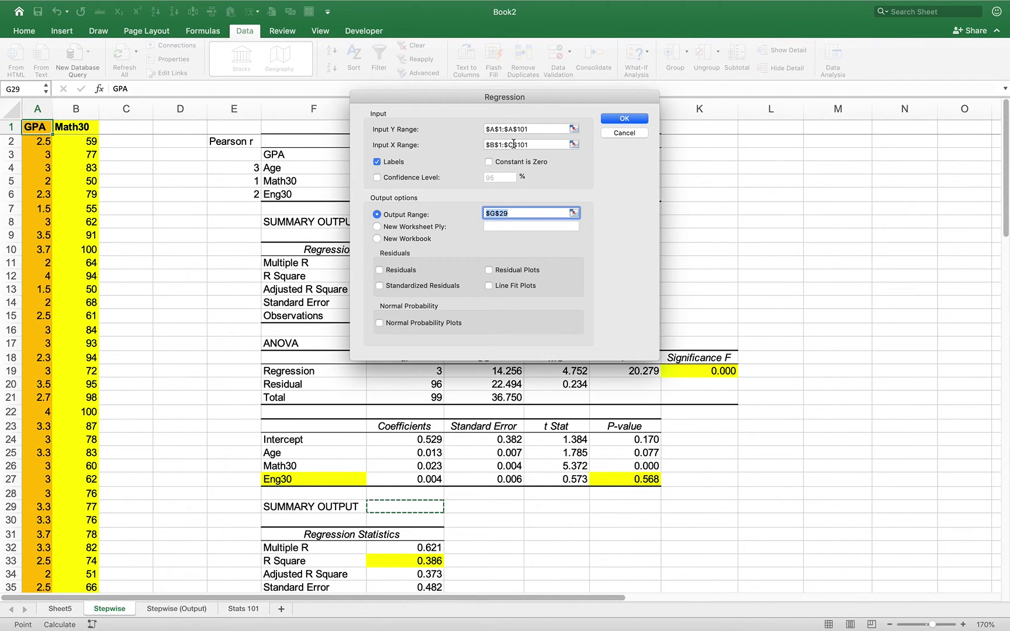
left_click(513, 144)
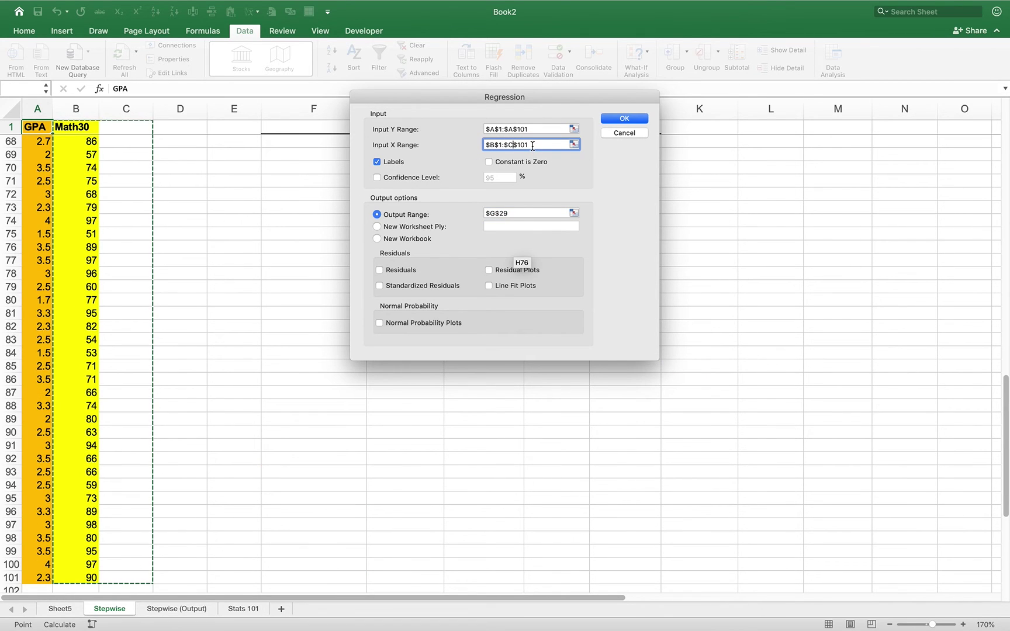
key("BackSpace")
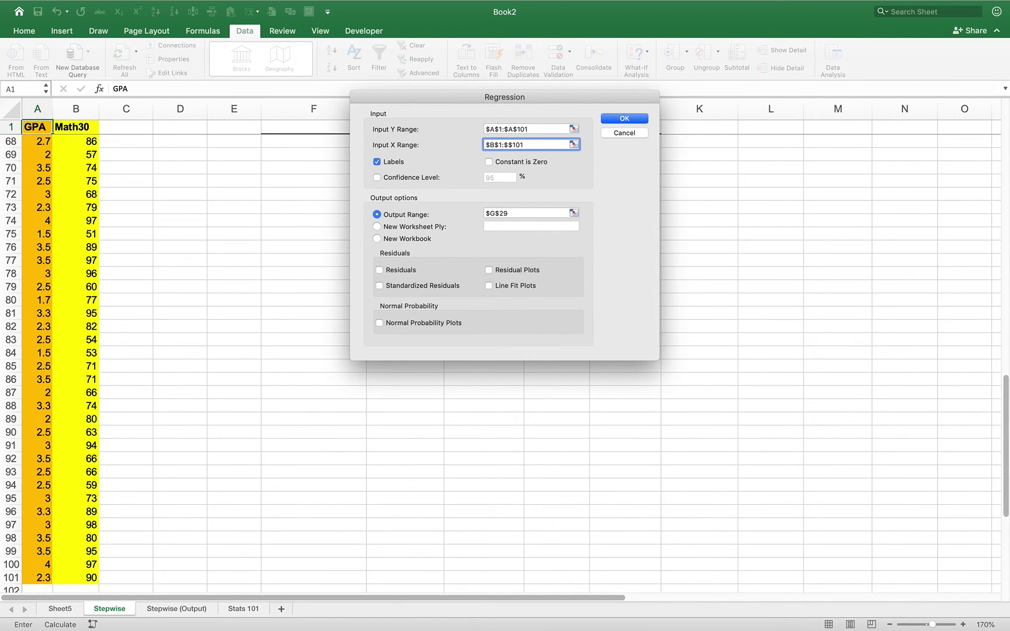
Set the regression's output range to $F$49 and run it, accepting the alert
left_click(511, 214)
left_click_drag(512, 214, 484, 211)
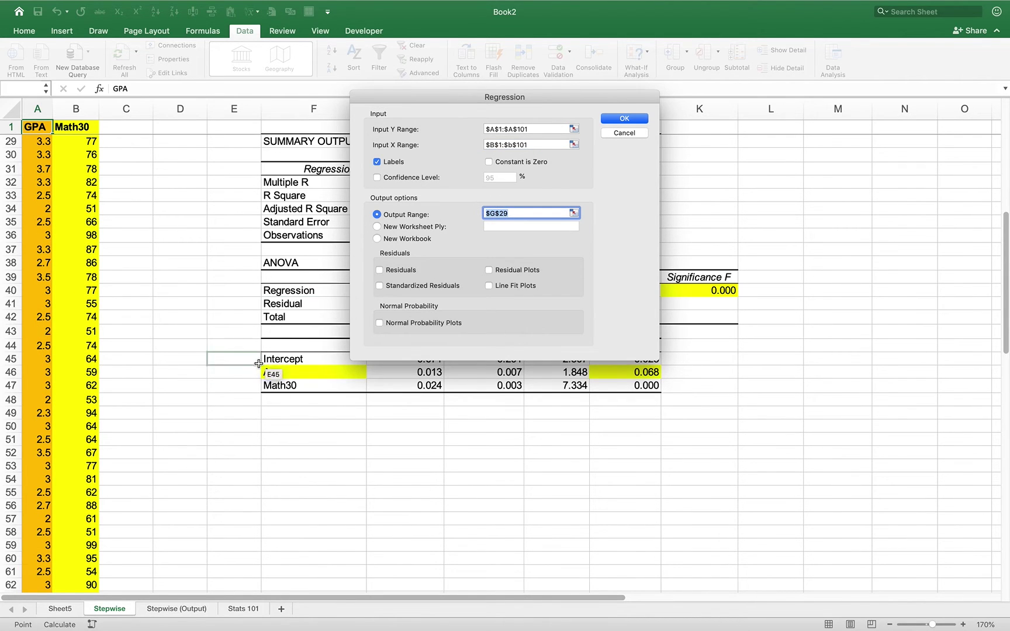
left_click(304, 413)
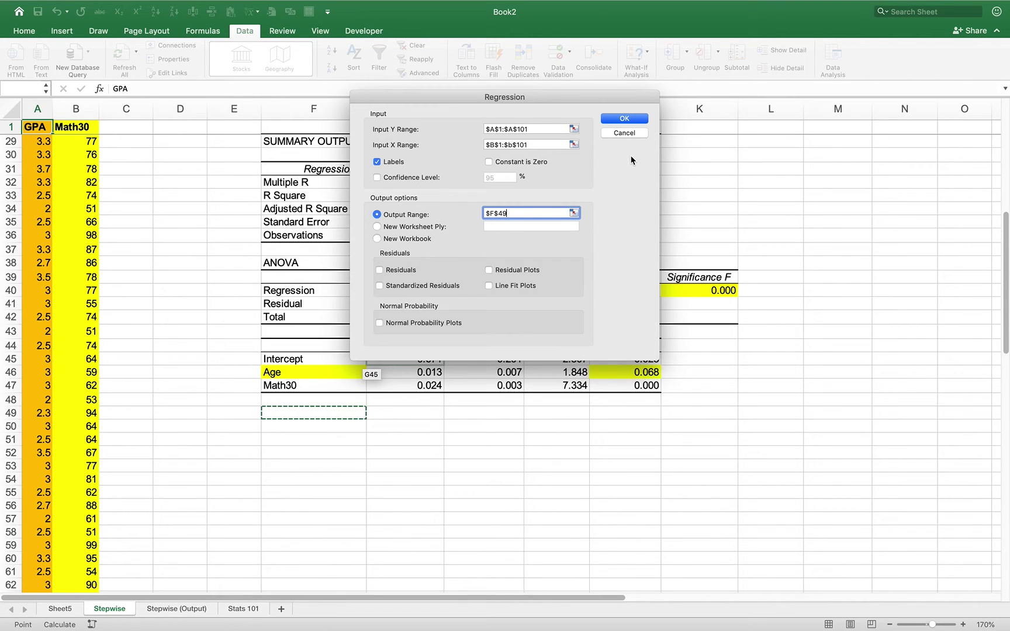
left_click(623, 118)
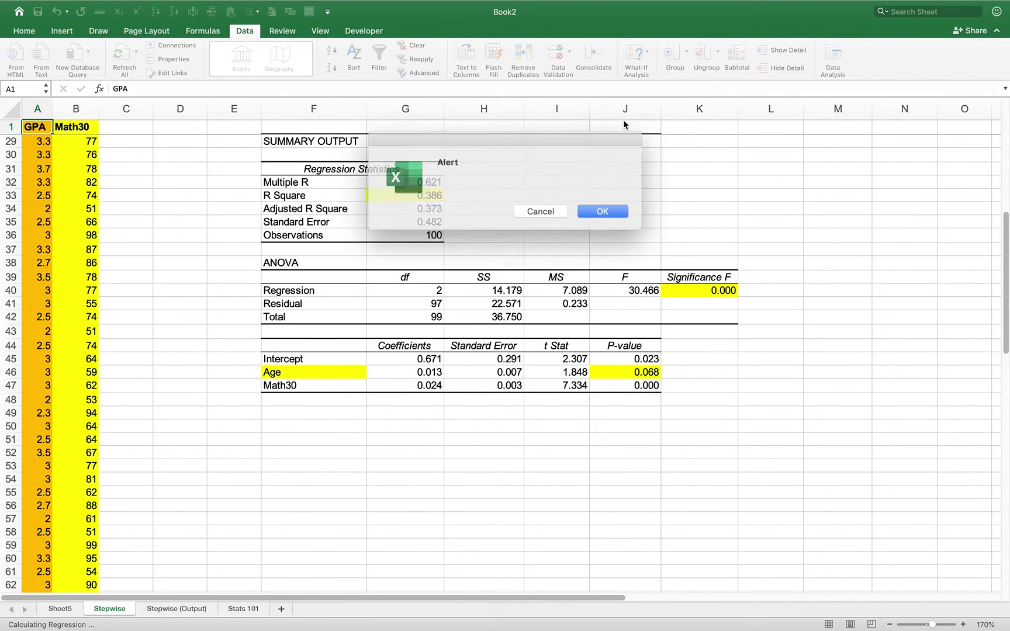
left_click(595, 211)
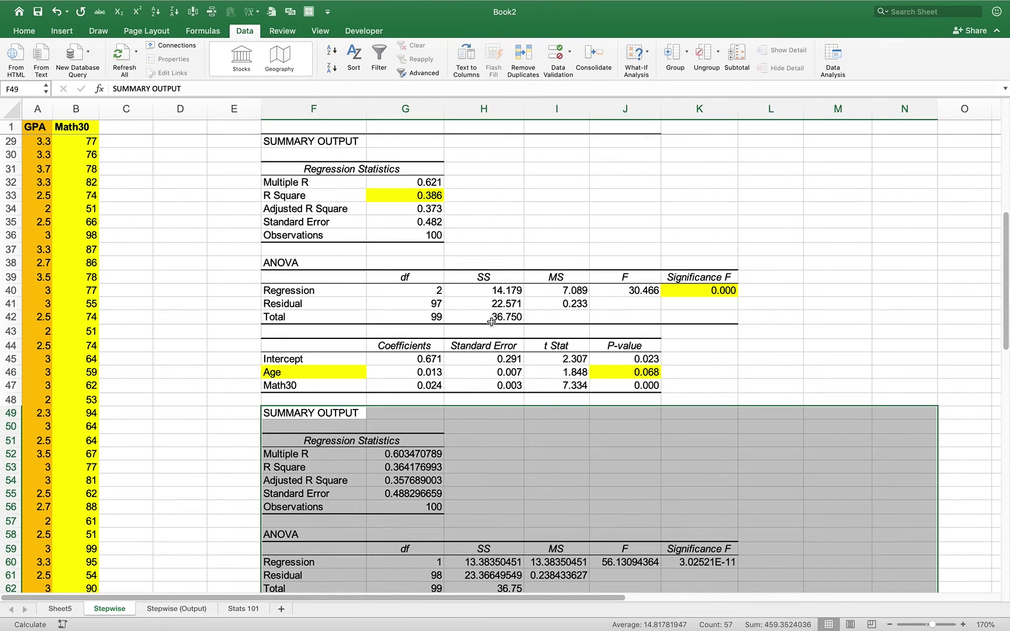
Format the Math30-only regression output values in G52:N66 to three decimal places
left_click_drag(406, 454, 881, 428)
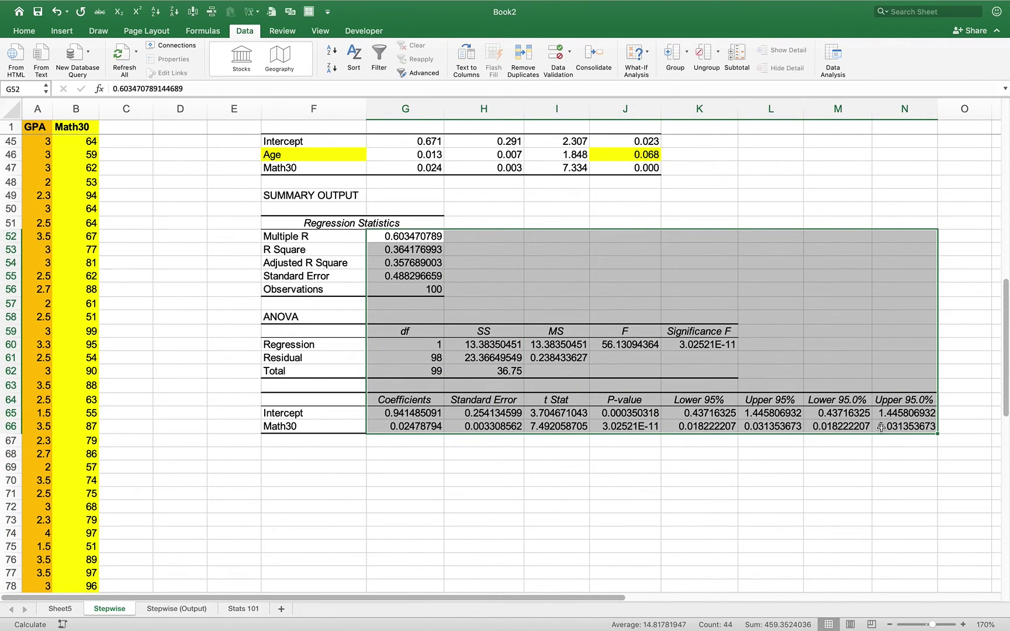
left_click(26, 33)
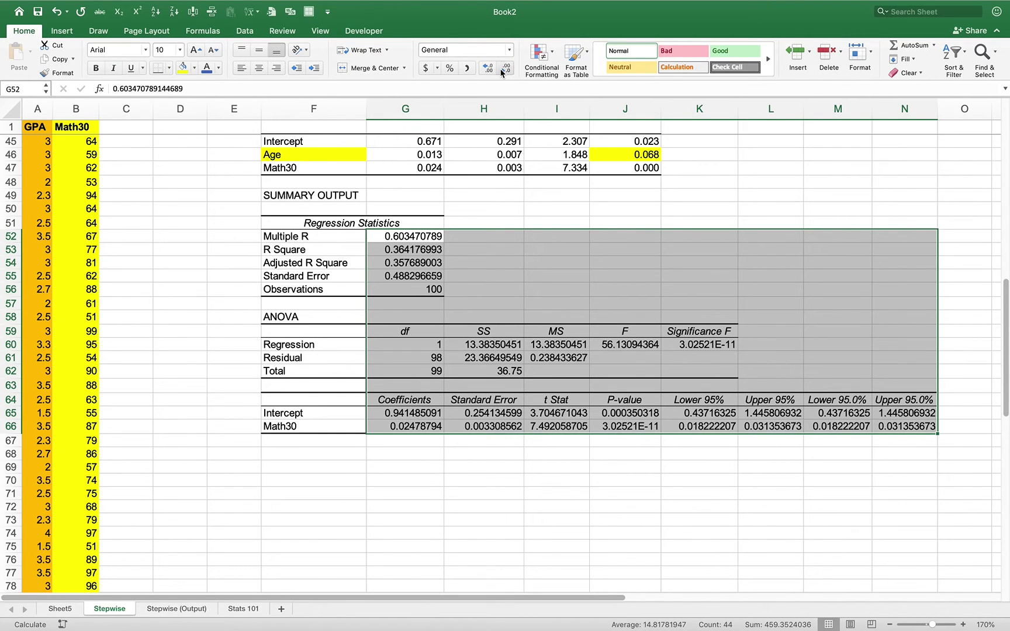
left_click(506, 71)
left_click(506, 71)
left_click(506, 72)
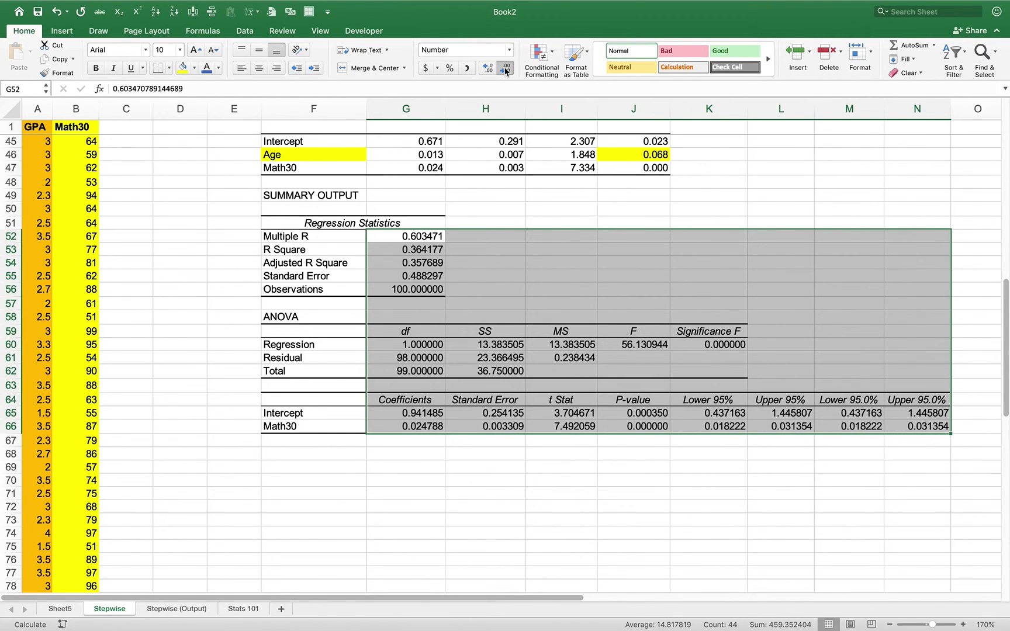
left_click(506, 71)
left_click(506, 72)
left_click(506, 71)
Remove the decimals from the Observations and df values in G56:G62
left_click(426, 286)
left_click_drag(426, 287, 418, 370)
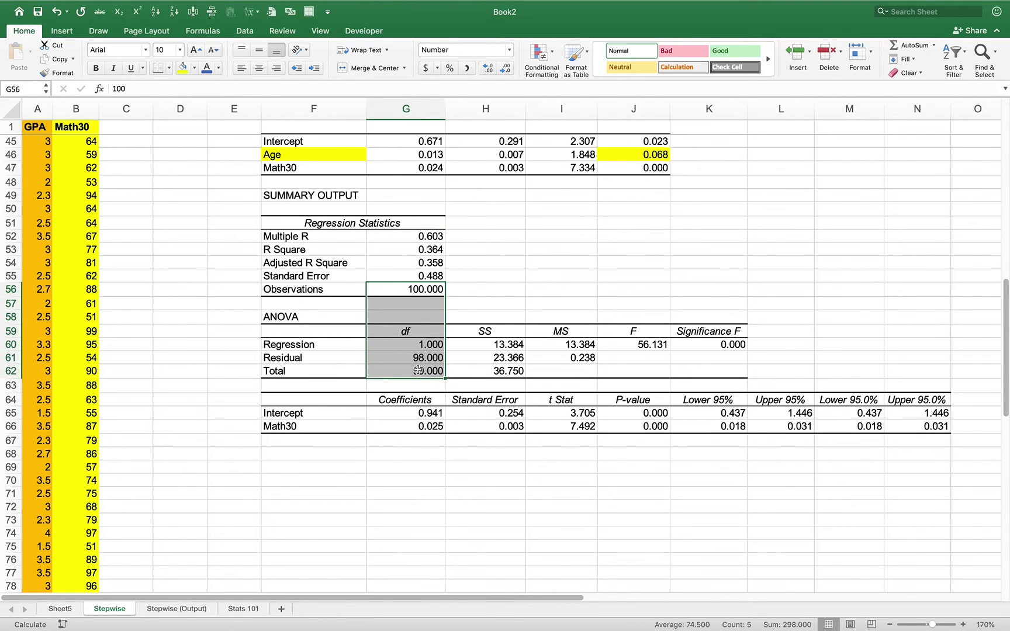
left_click(508, 70)
left_click(507, 70)
left_click(507, 70)
left_click(523, 271)
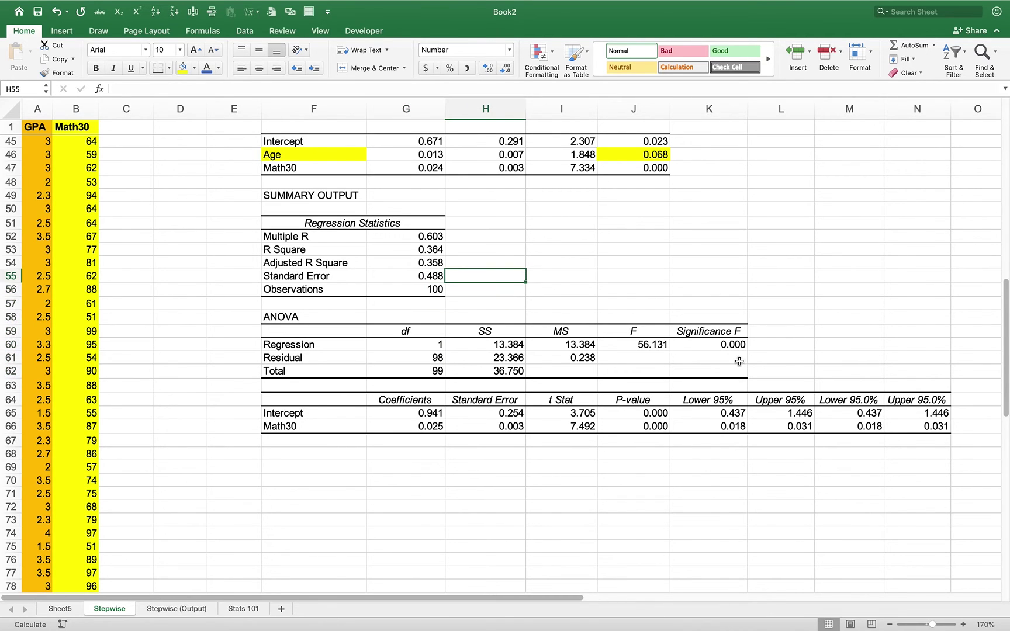
Delete the Lower 95% and Upper 95% confidence limit columns, K to N, from the Math30-only coefficients table
left_click_drag(731, 383, 915, 449)
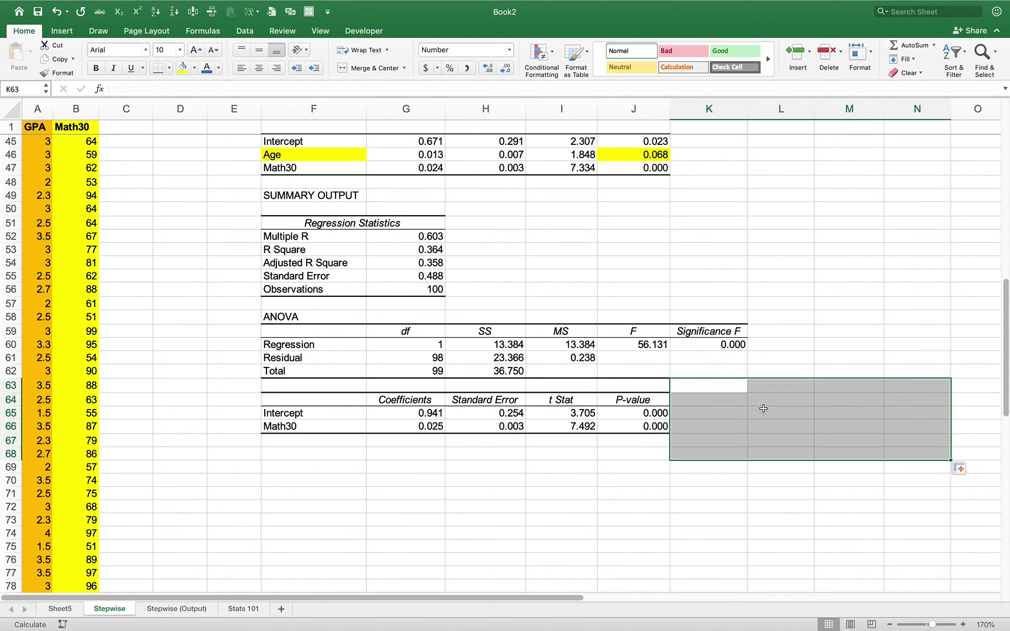
left_click(762, 408)
Fill the R Square value in G53 of the Math30-only output with yellow
left_click(411, 252)
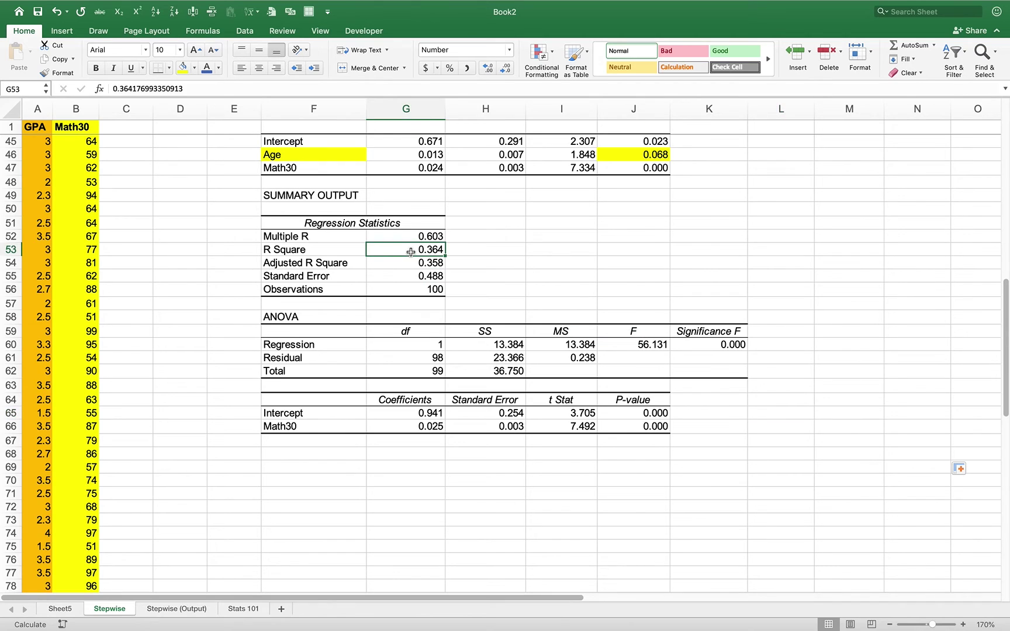
left_click(185, 67)
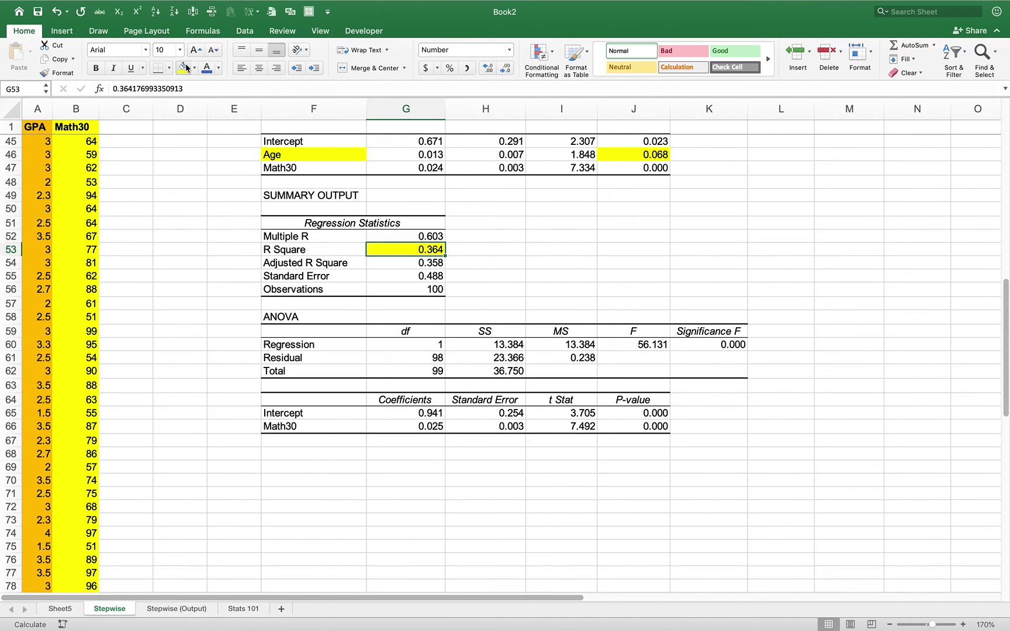
Compare the R Square of the Age and Math30 model in G33 with that of the Math30-only model in G53
key("Up")
key("Up")
key("Up")
key("Up")
key("Up")
key("Up")
key("Up")
key("Up")
key("Up")
key("Up")
key("Up")
key("Up")
key("Up")
key("Up")
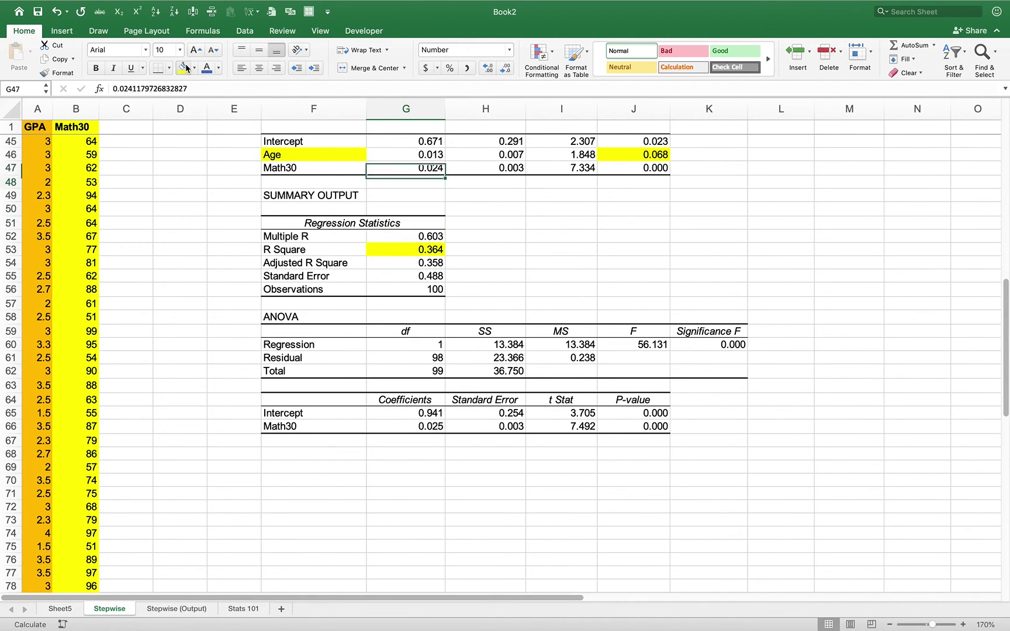
key("Up")
key("Up")
key("Up")
key("Up")
key("Up")
key("Up")
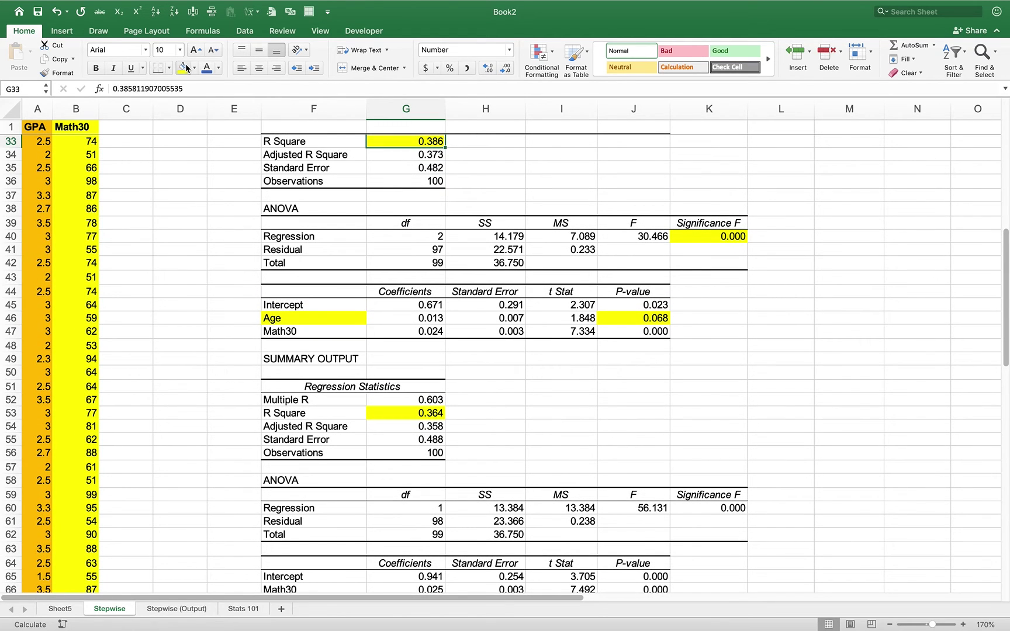
key("Down")
key("Down")
key("Down")
key("Down")
key("Down")
key("Down")
key("Down")
key("Down")
key("Down")
key("Down")
key("Down")
key("Down")
key("Down")
key("Down")
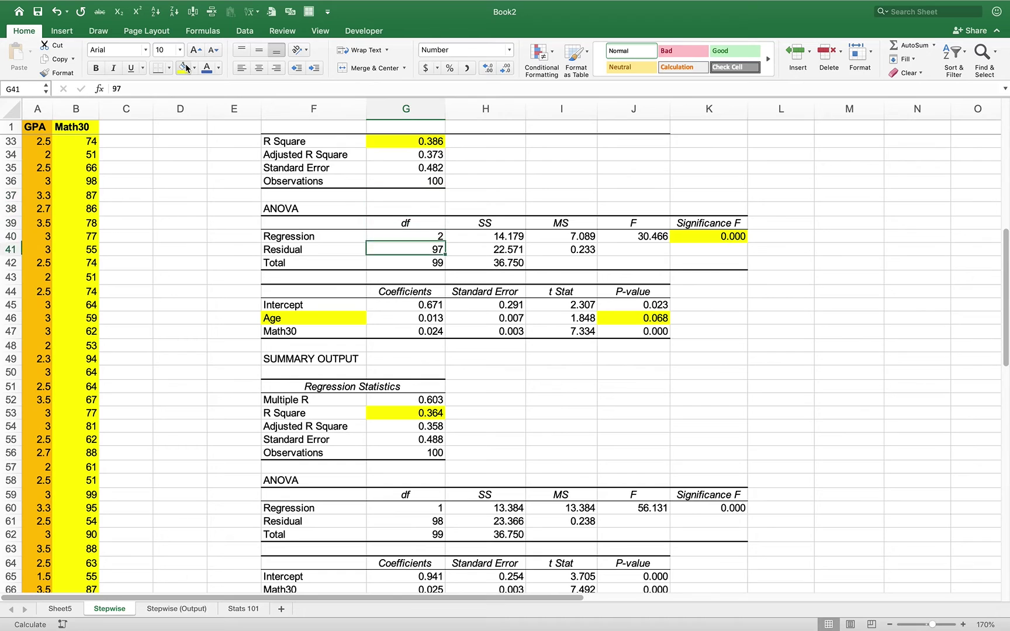
key("Down")
key("Down")
key("Down")
key("Down")
key("Down")
key("Down")
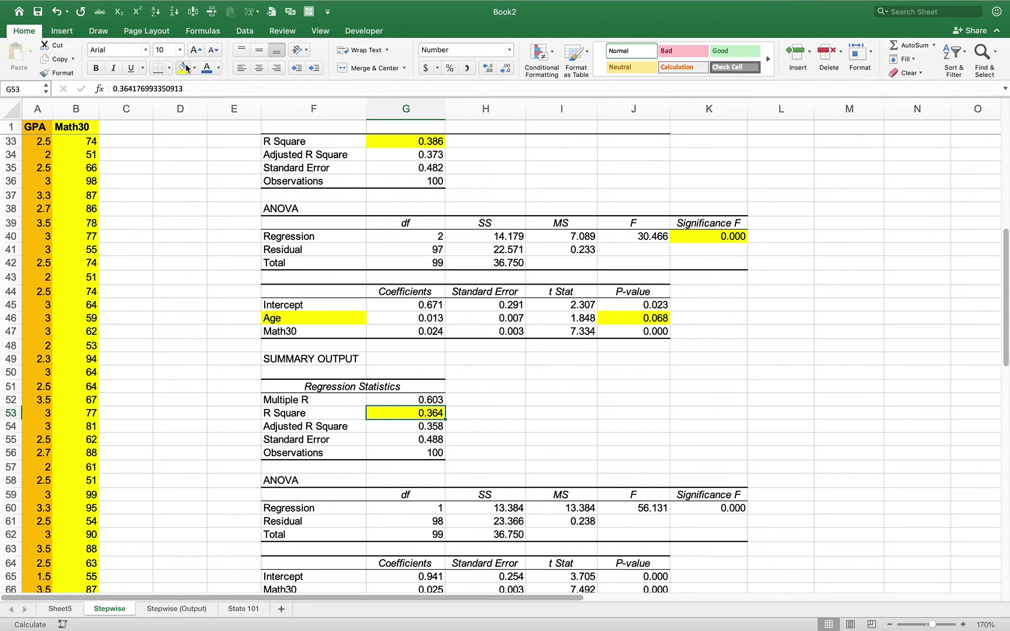
Look over the Math30-only output from R Square in G53 through the ANOVA df values in G60:G62
key("Down")
key("Down")
key("Down")
key("Down")
key("Down")
key("Down")
key("Down")
key("Down")
key("Down")
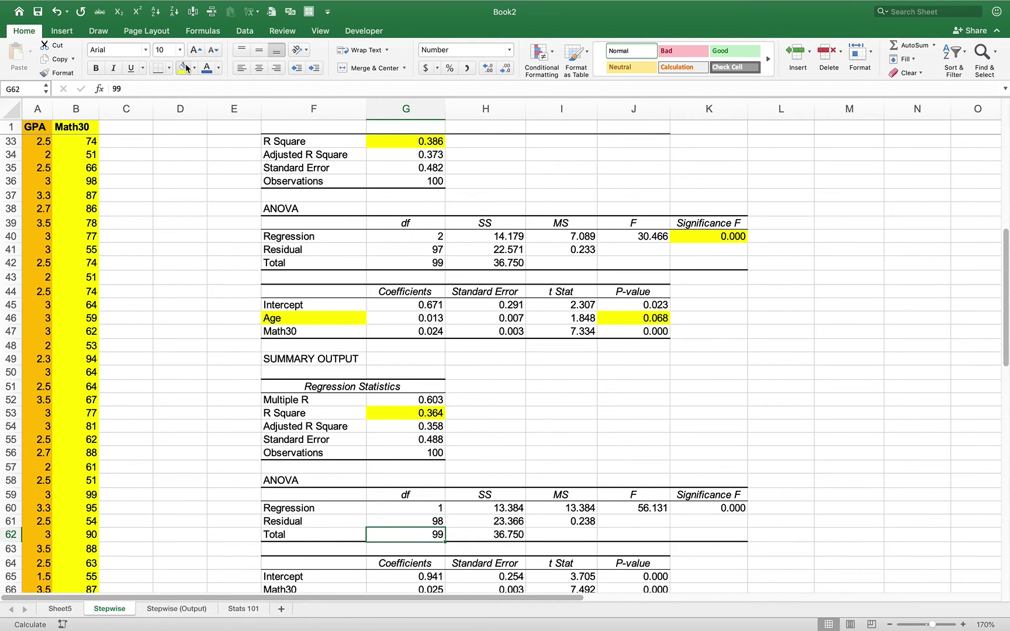
key("Up")
key("Up")
key("Up")
key("Up")
key("Up")
key("Up")
key("Up")
key("Up")
key("Up")
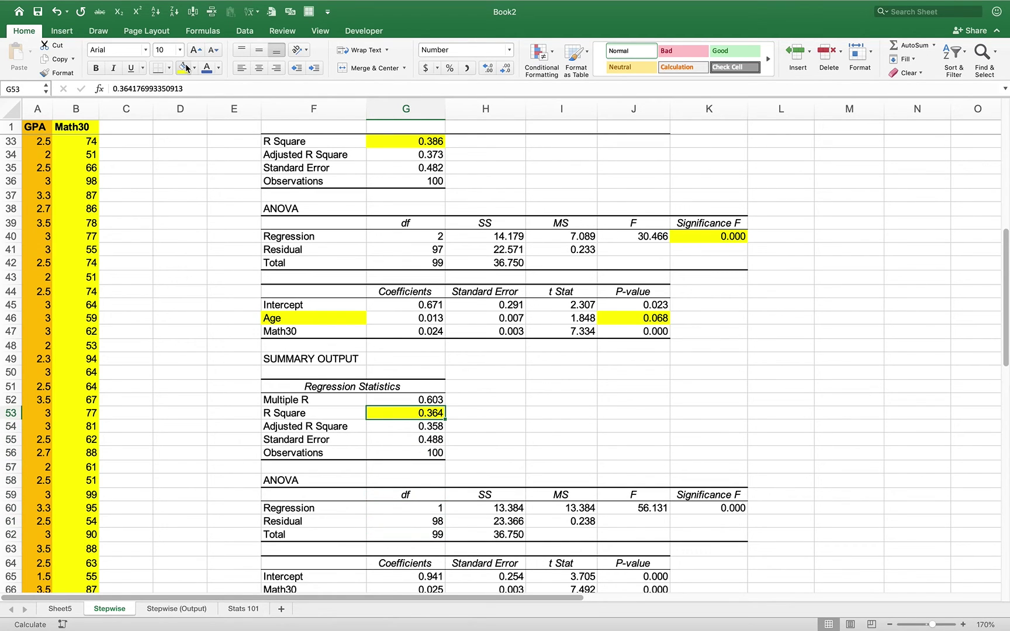
Examine the Math30 row of the final coefficients table, across to its P-value in J66
key("Down")
key("Down")
key("Down")
key("Down")
key("Down")
key("Down")
key("Down")
key("Down")
key("Down")
key("Down")
key("Down")
key("Down")
key("Down")
key("Down")
key("Down")
key("Down")
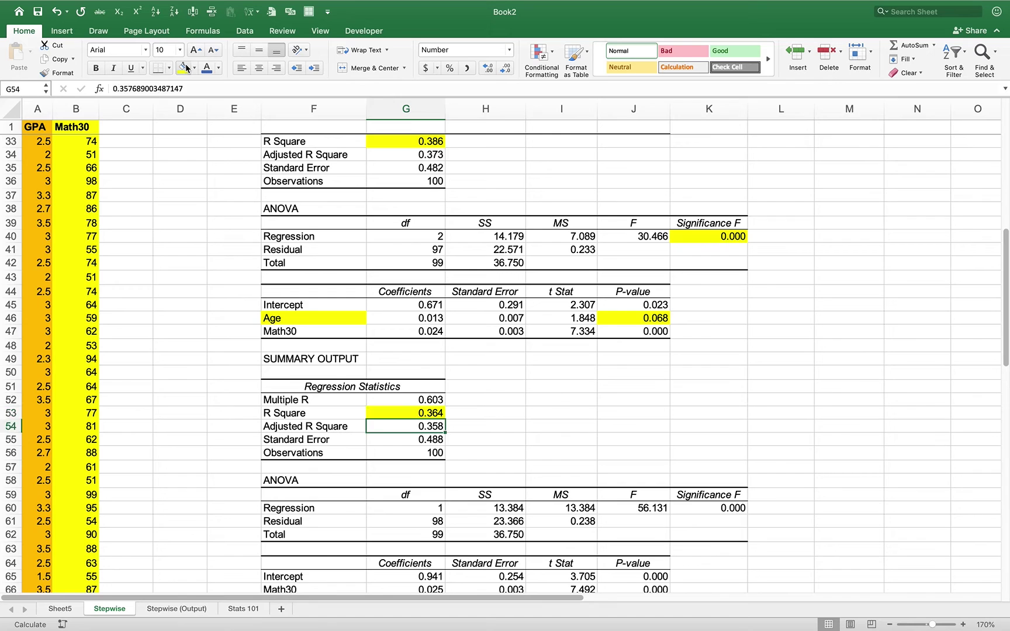
key("Up")
key("Up")
key("Up")
key("Right")
key("Right")
key("Right")
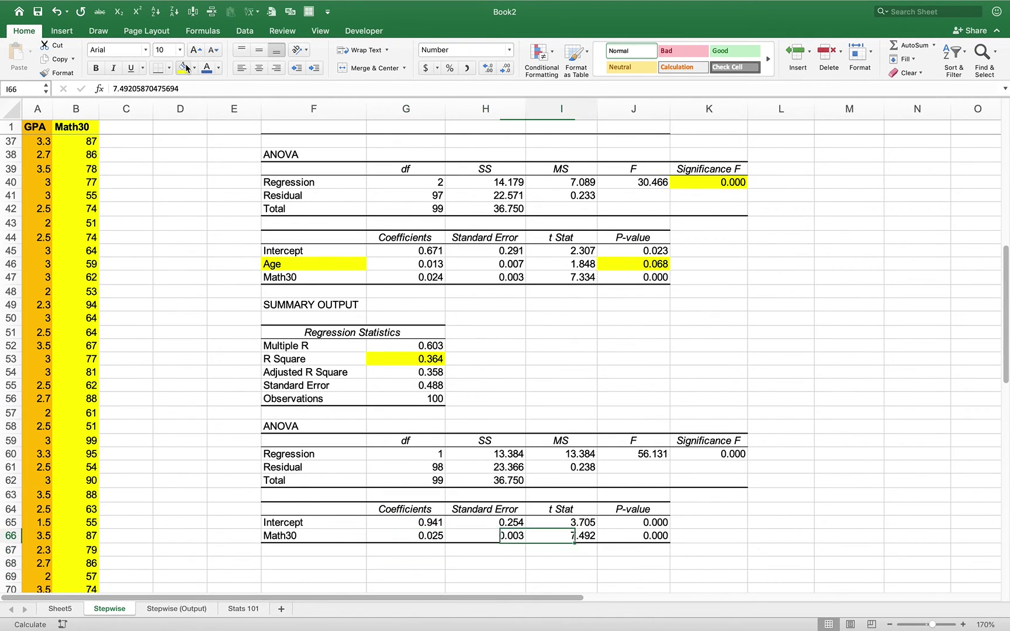
Fill the Significance F value in K60 of the Math30-only ANOVA table with yellow
key("Up")
key("Up")
key("Up")
key("Up")
key("Up")
key("Up")
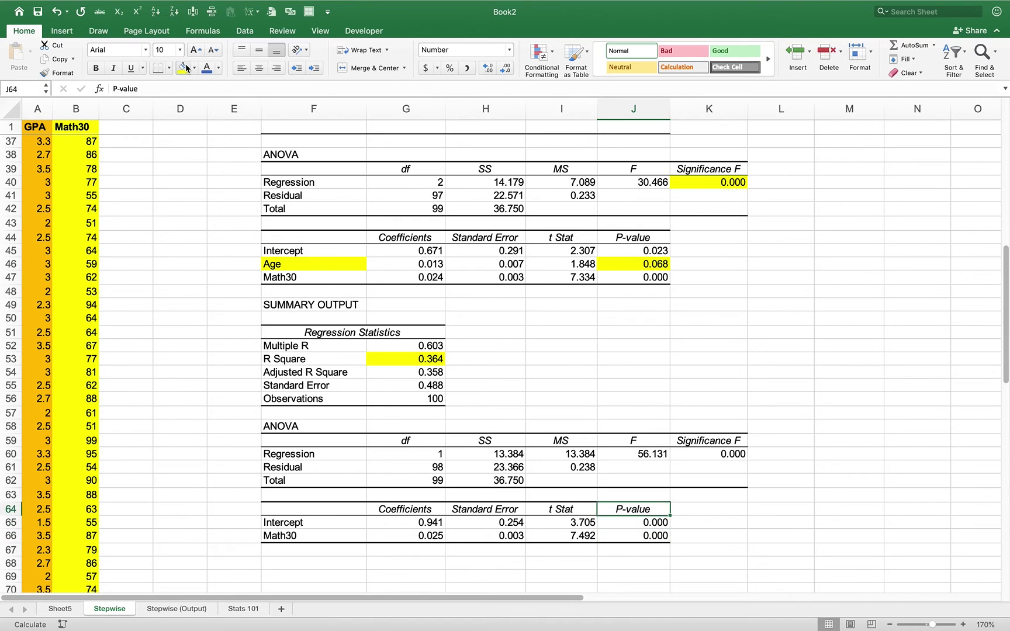
key("Right")
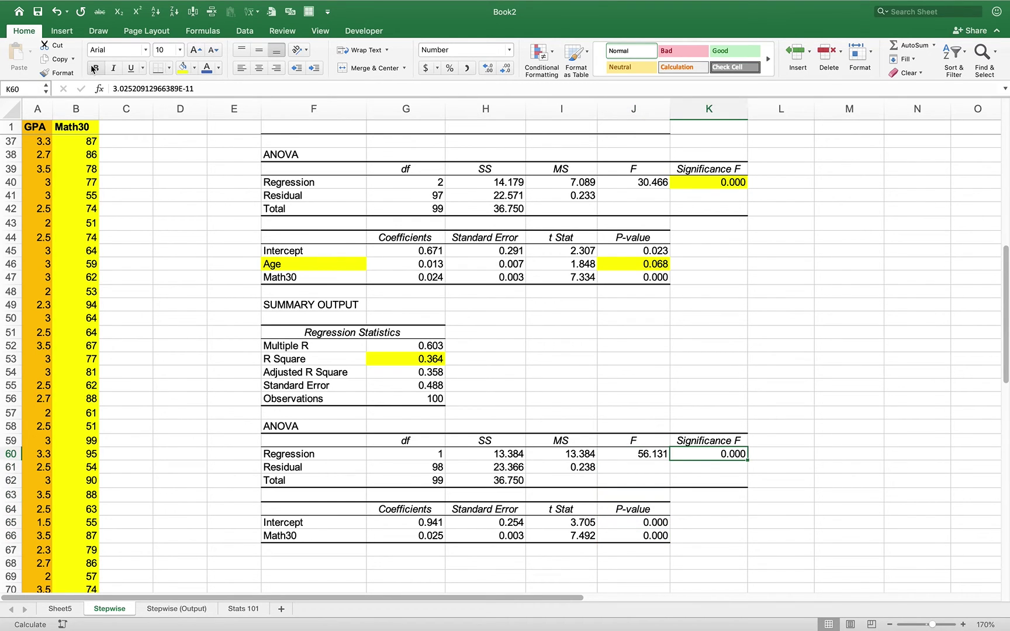
left_click(185, 68)
Review the Math30 P-value in J66 and the Intercept row of the Math30-only coefficients table
key("Left")
key("Down")
key("Down")
key("Down")
key("Down")
key("Down")
key("Down")
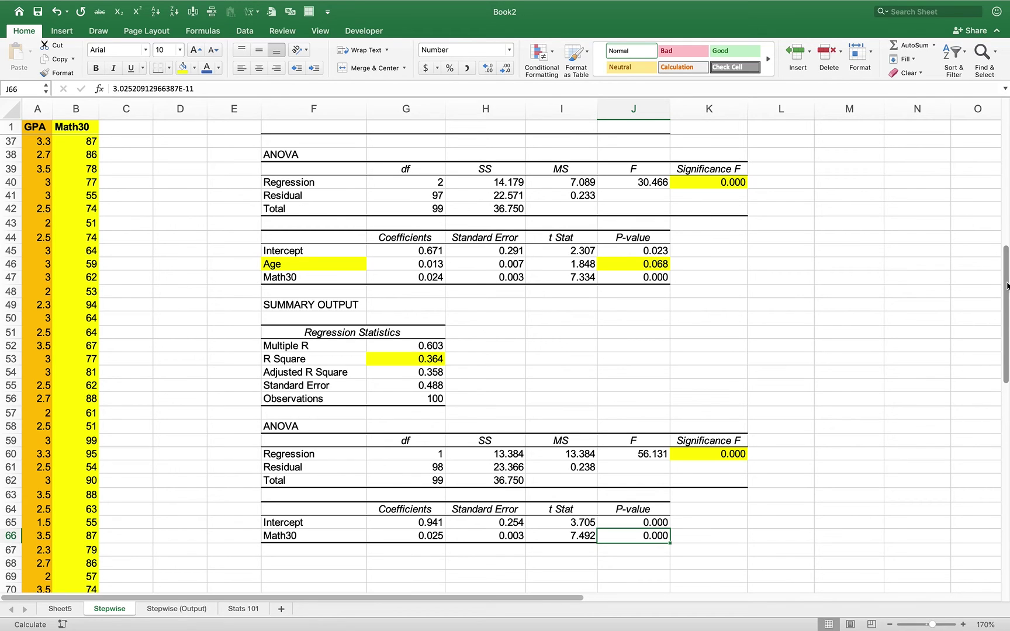
key("Left")
key("Up")
key("Left")
key("Left")
key("Left")
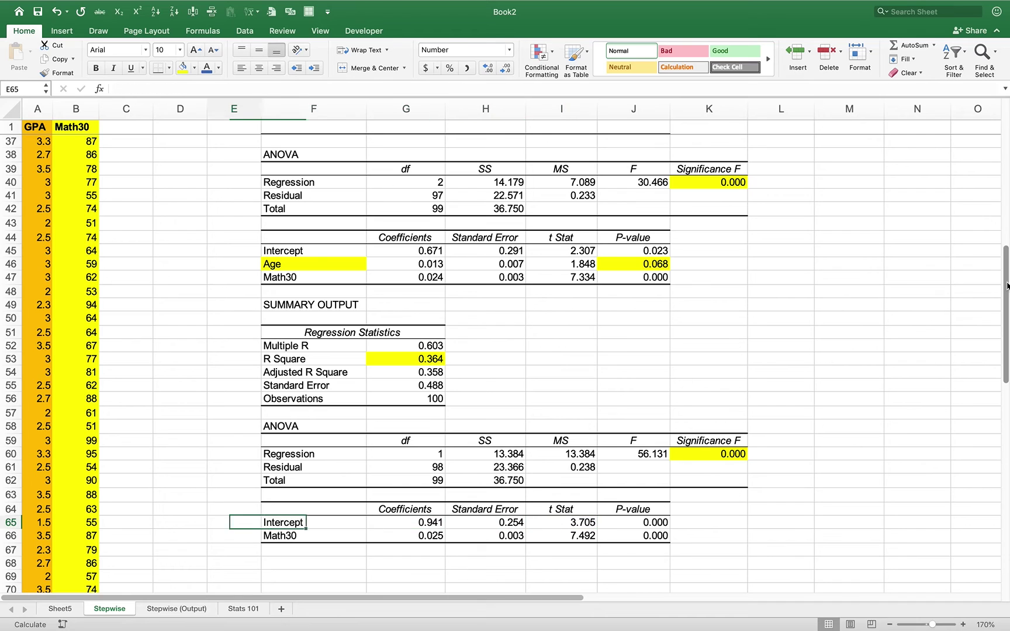
Add the column heading "Stepwise" in D2, beside the Pearson r heading of the correlation matrix
key("Right")
key("Right")
key("Right")
key("Right")
key("Left")
key("Left")
key("Left")
key("Left")
key("Up")
key("Up")
key("Up")
key("Up")
key("Up")
key("Up")
key("Up")
key("Up")
key("Up")
key("Up")
key("Up")
key("Up")
key("Up")
key("Up")
key("Up")
key("Up")
key("Up")
key("Up")
key("Up")
key("Up")
key("Up")
key("Up")
key("Up")
key("Up")
key("Up")
key("Up")
key("Up")
key("Up")
key("Up")
key("Up")
key("Up")
key("Up")
key("Up")
key("Up")
key("Up")
key("Up")
key("Up")
key("Up")
key("Up")
key("Up")
key("Up")
key("Up")
key("Up")
key("Up")
key("Up")
key("Up")
key("Up")
key("Up")
key("Up")
key("Up")
key("Up")
key("Up")
key("Up")
key("Up")
key("Up")
key("Up")
key("Up")
key("Left")
key("Down")
key("Left")
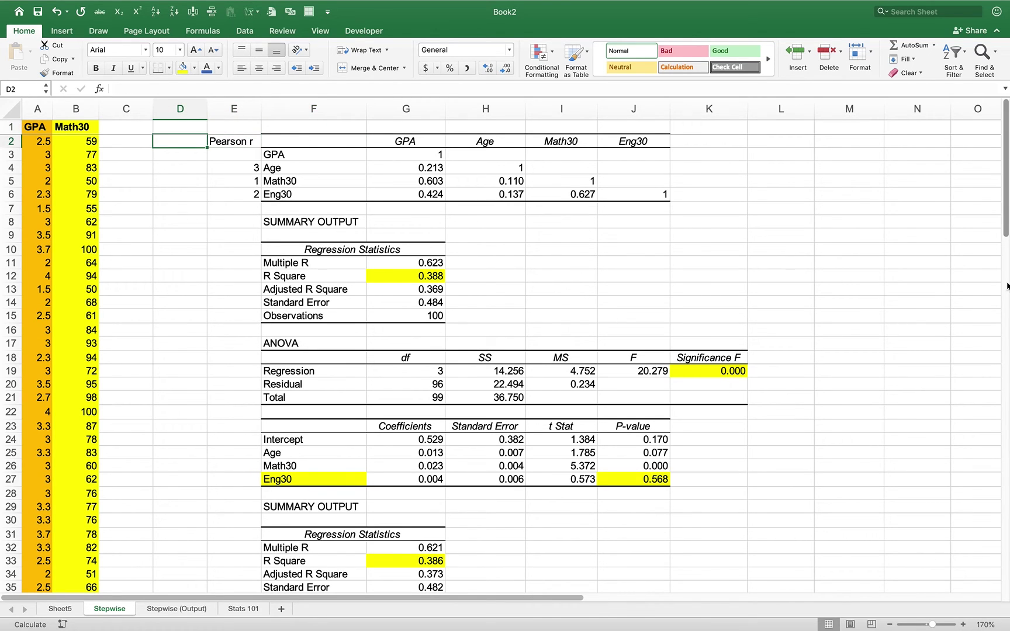
type("S")
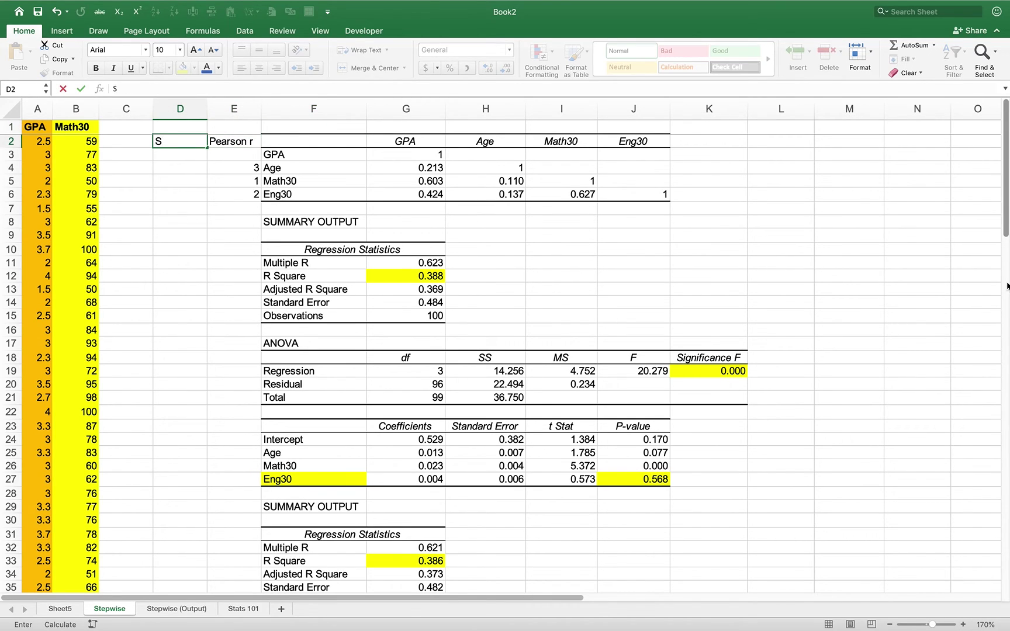
type("tepwise")
key("Return")
Rank the predictors in the Stepwise column: 1 for Math30, 2 for Age and 3 for Eng30
key("Down")
key("Down")
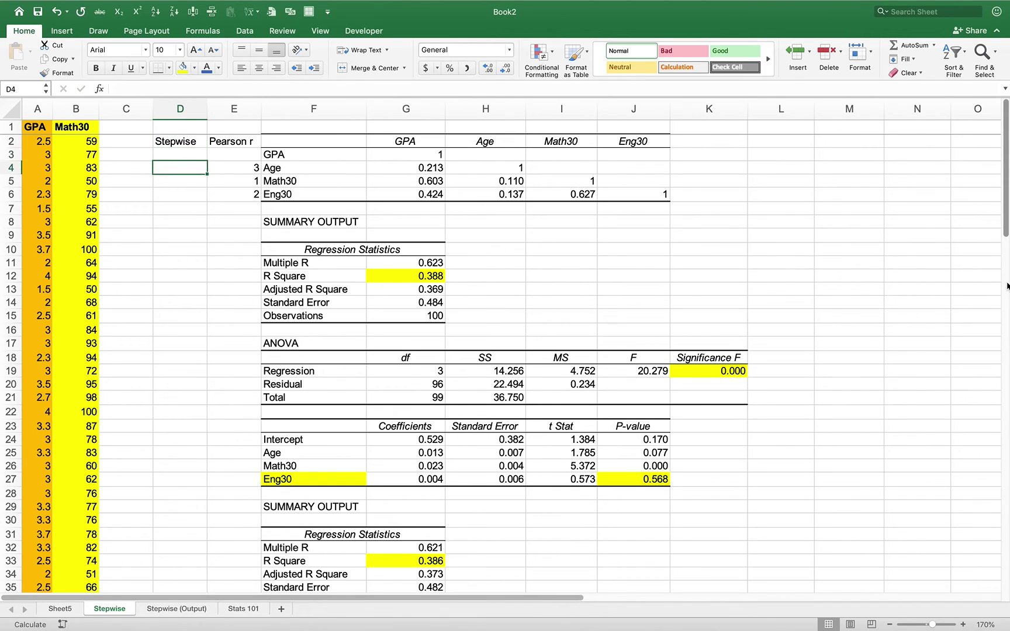
key("Down")
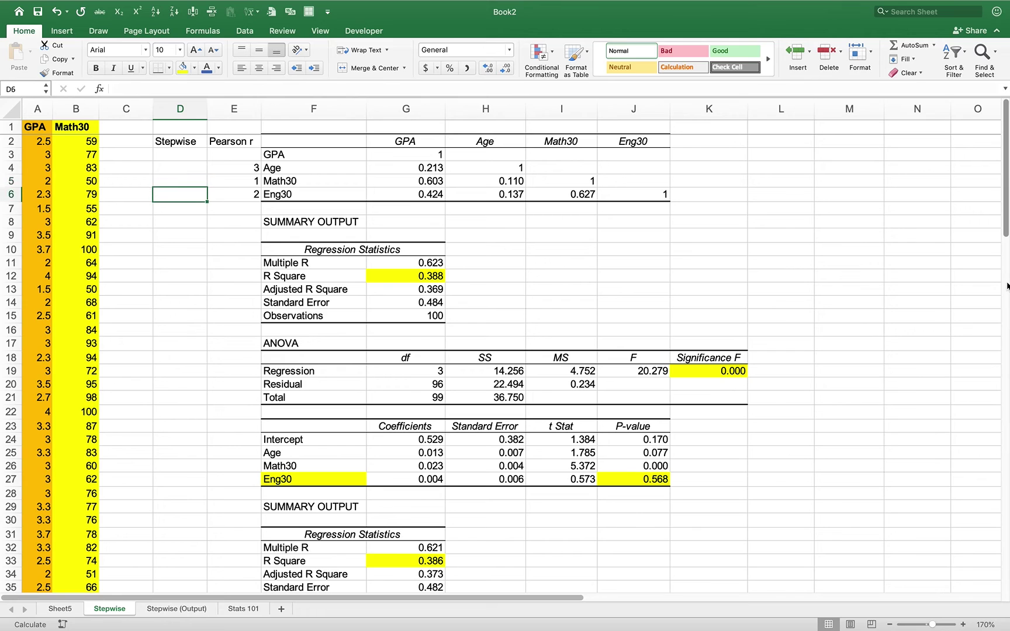
key("Up")
type("1")
key("Return")
key("Up")
key("Up")
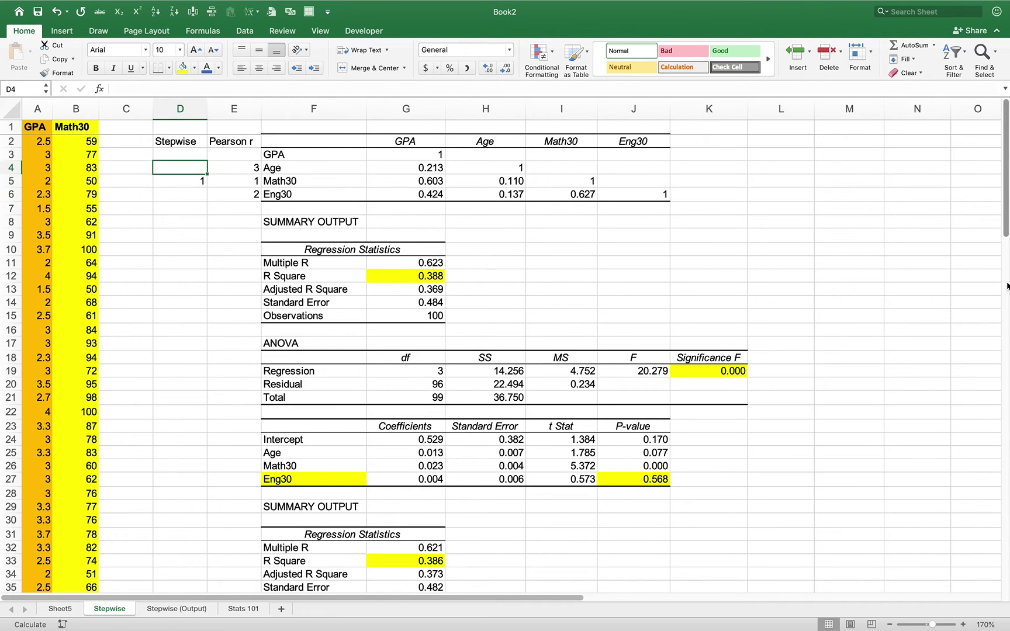
type("2")
key("Return")
key("Return")
type("3")
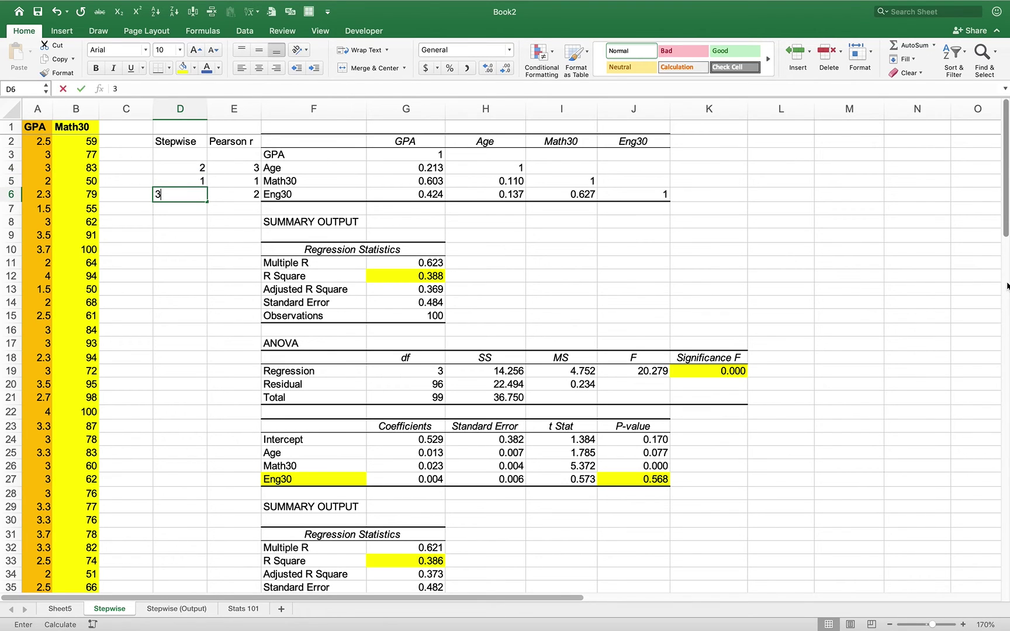
key("Return")
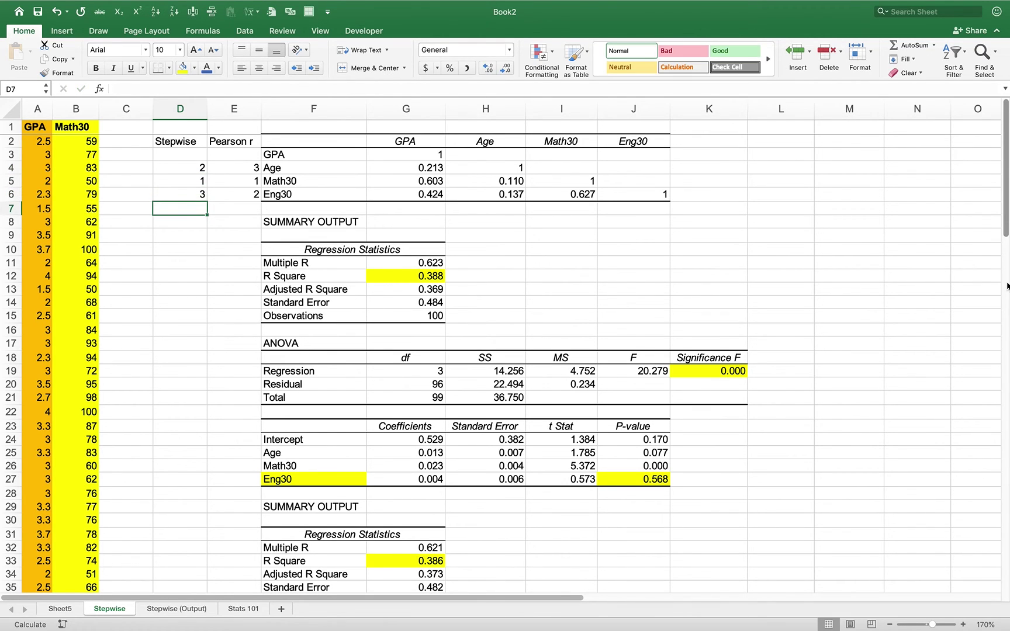
Fill the Stepwise and Pearson r ranks of Eng30 in D6:E6 with yellow
key("Up")
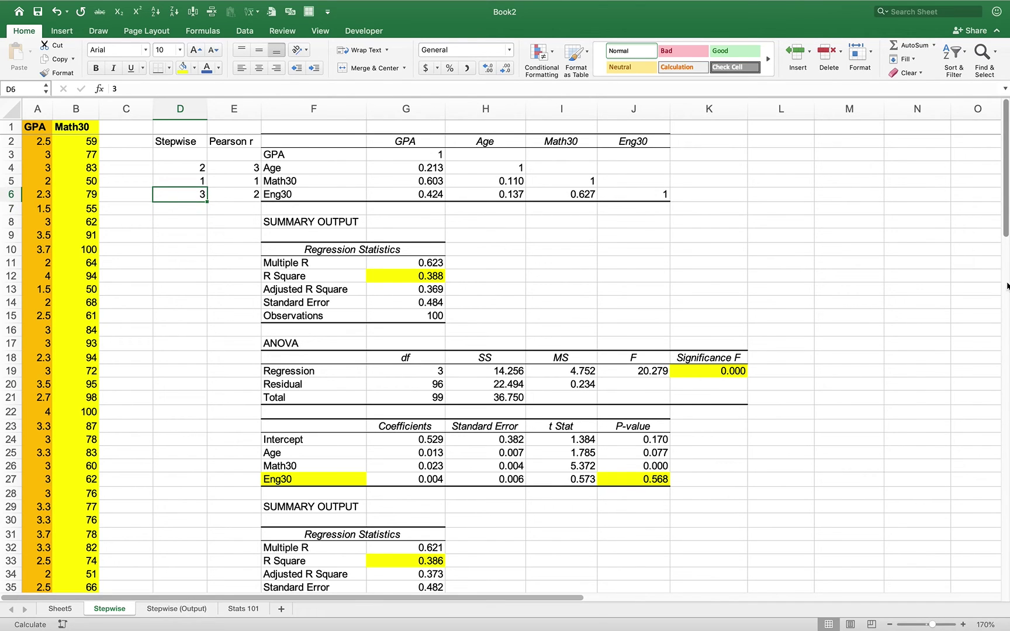
key("shift+Right")
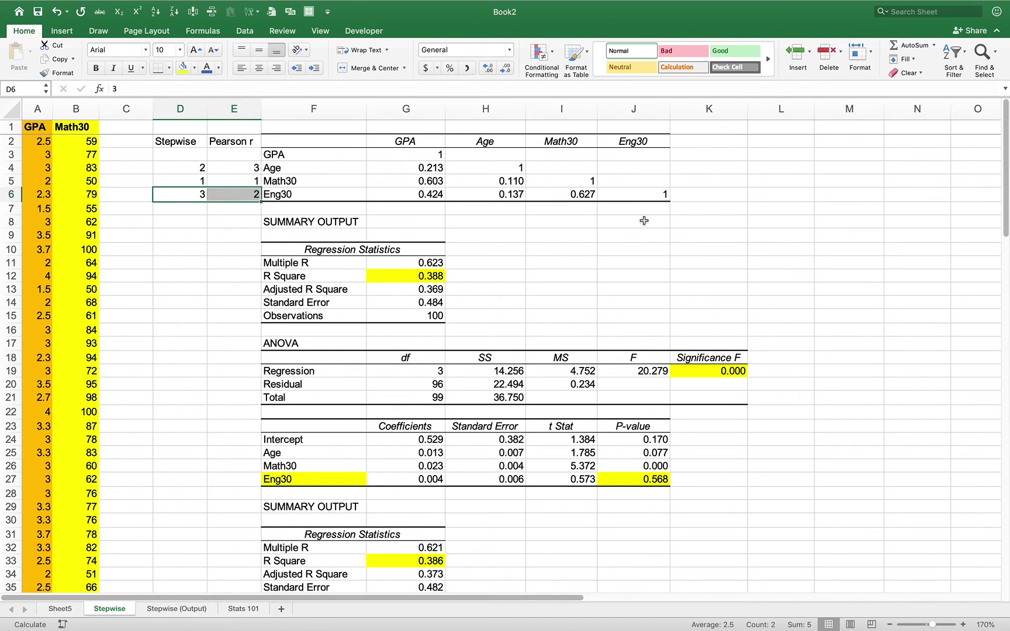
left_click(182, 68)
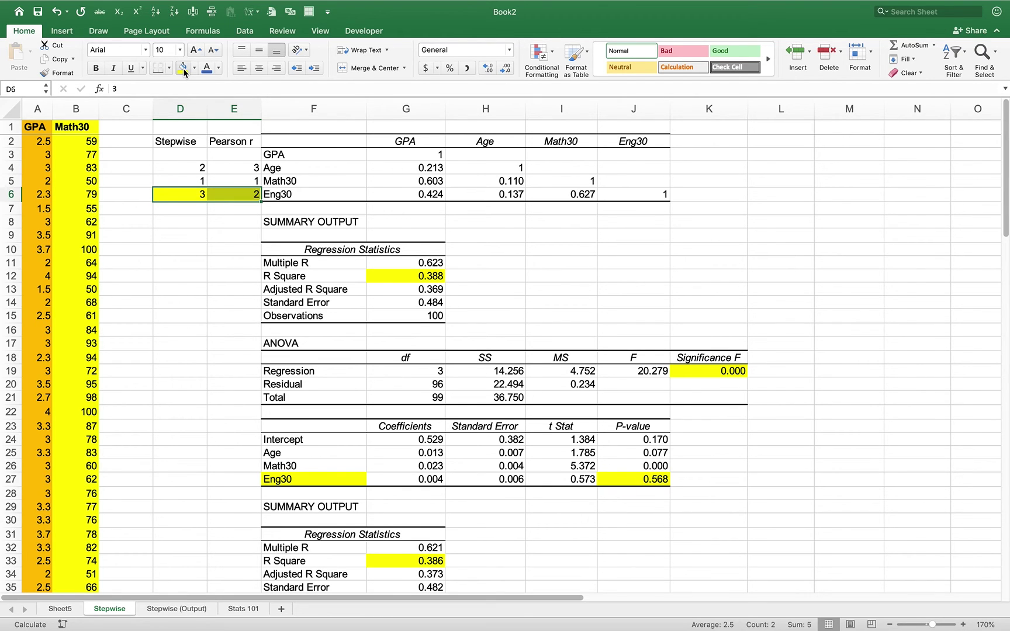
Compare the Eng30 and Age correlations with GPA, and fill the Math30–Eng30 correlation in I6 with yellow
left_click(422, 195)
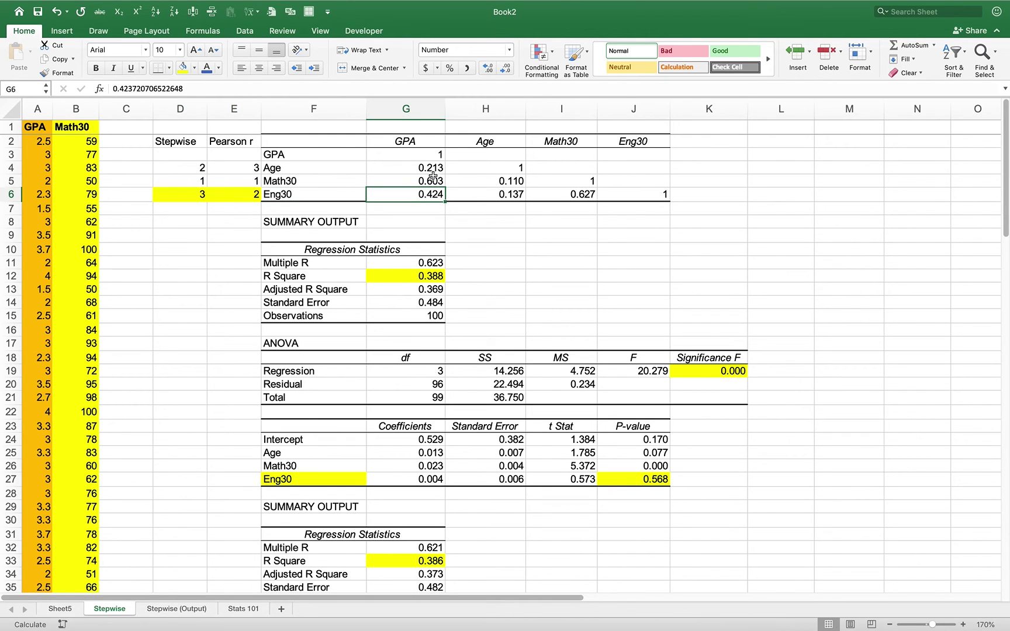
left_click(430, 169)
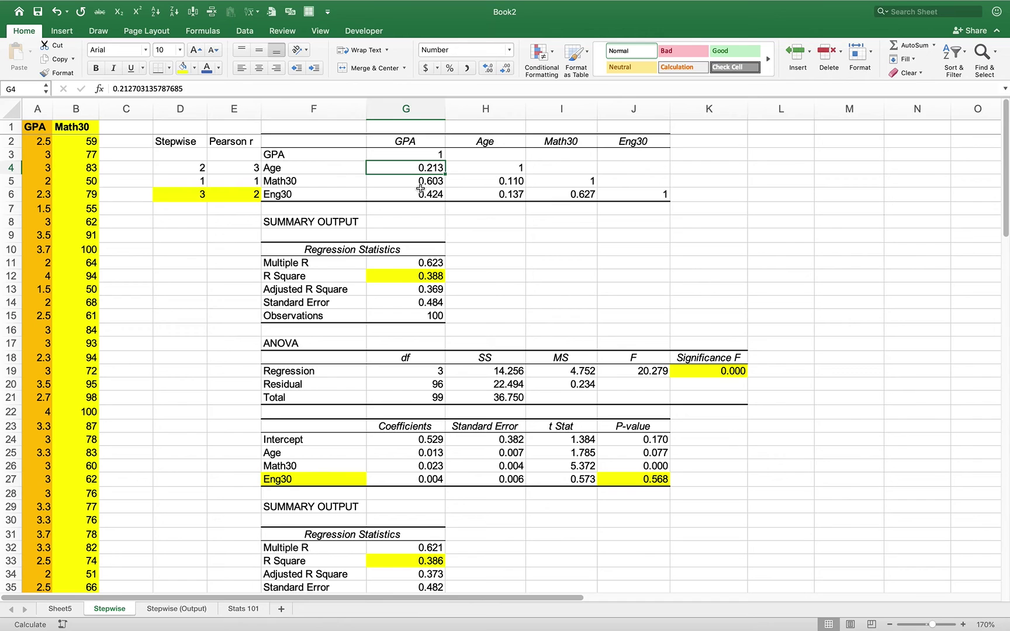
left_click(420, 191)
left_click(198, 196)
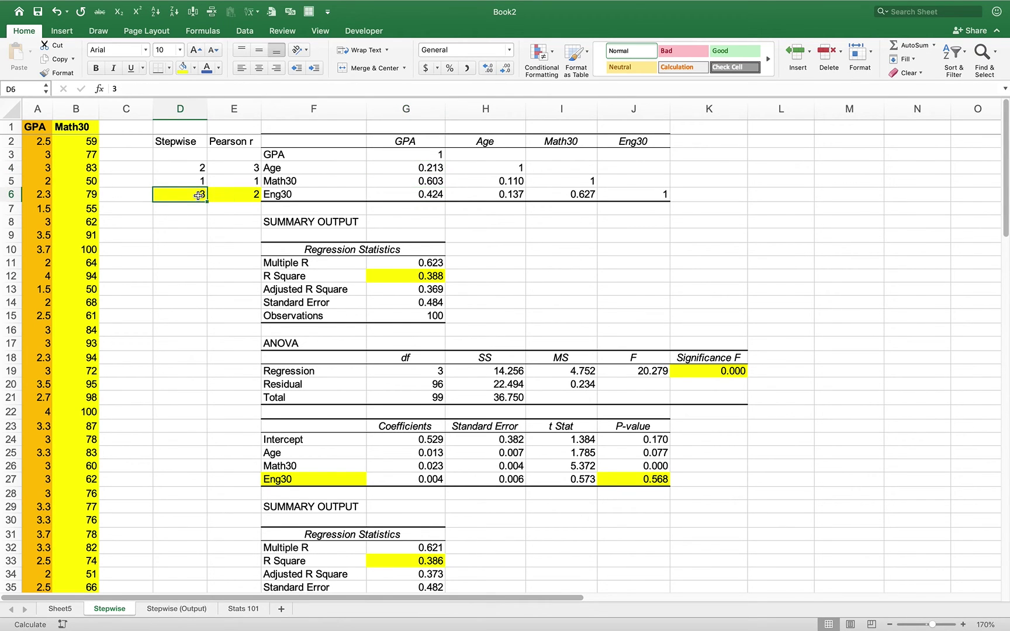
left_click(570, 196)
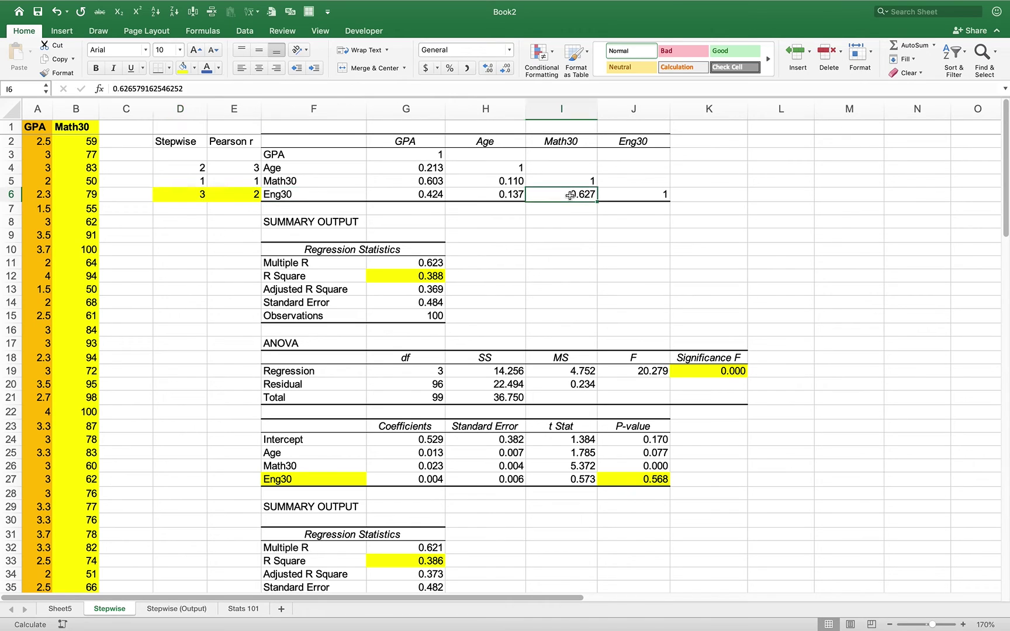
left_click(183, 69)
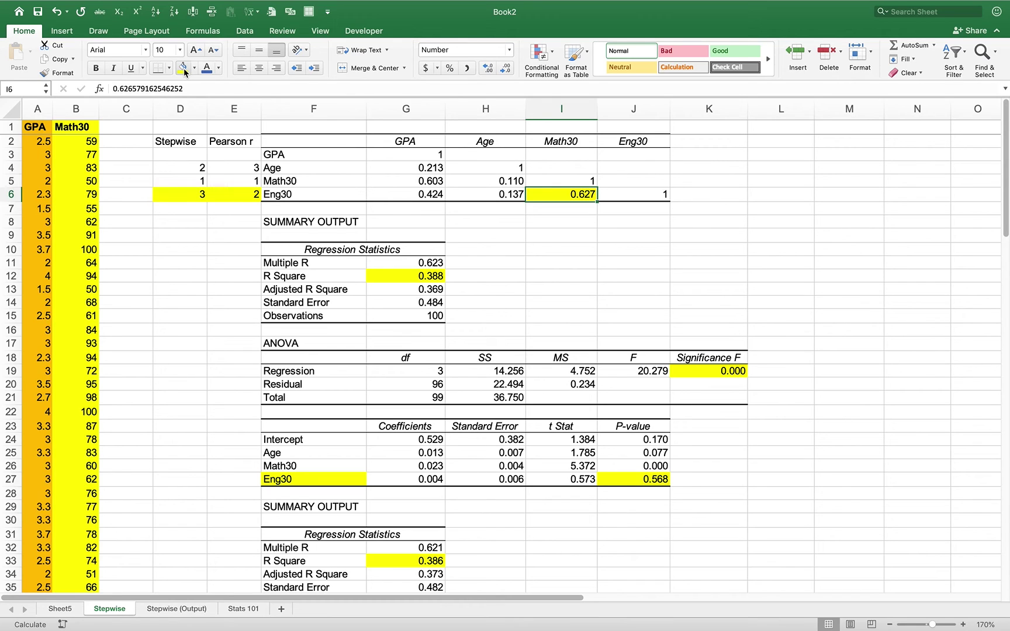
Look over the first regression output from R Square in G12 down to the second model's Adjusted R Square in G34
left_click(388, 277)
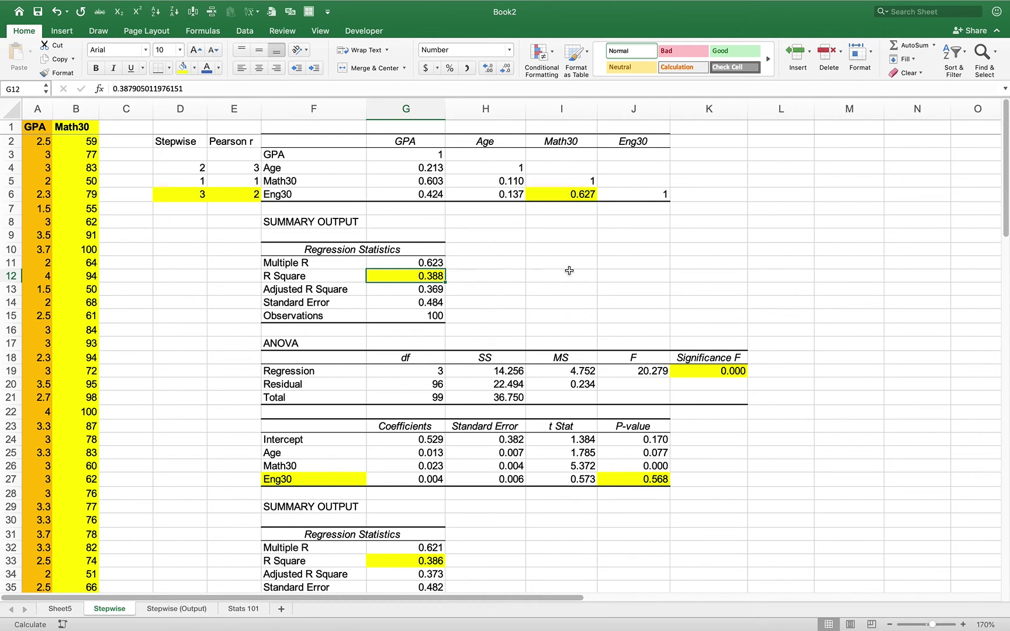
key("Down")
key("Down")
key("Down")
key("Down")
key("Down")
key("Down")
key("Down")
key("Down")
key("Down")
key("Down")
key("Down")
key("Down")
key("Down")
key("Down")
key("Down")
key("Down")
key("Down")
key("Down")
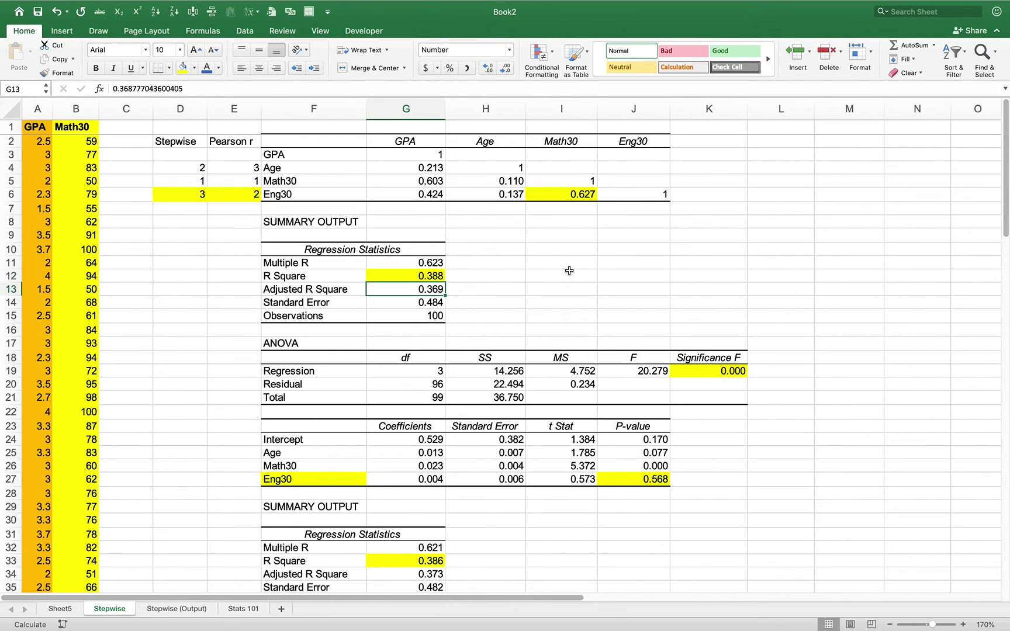
key("Down")
key("Down")
key("Down")
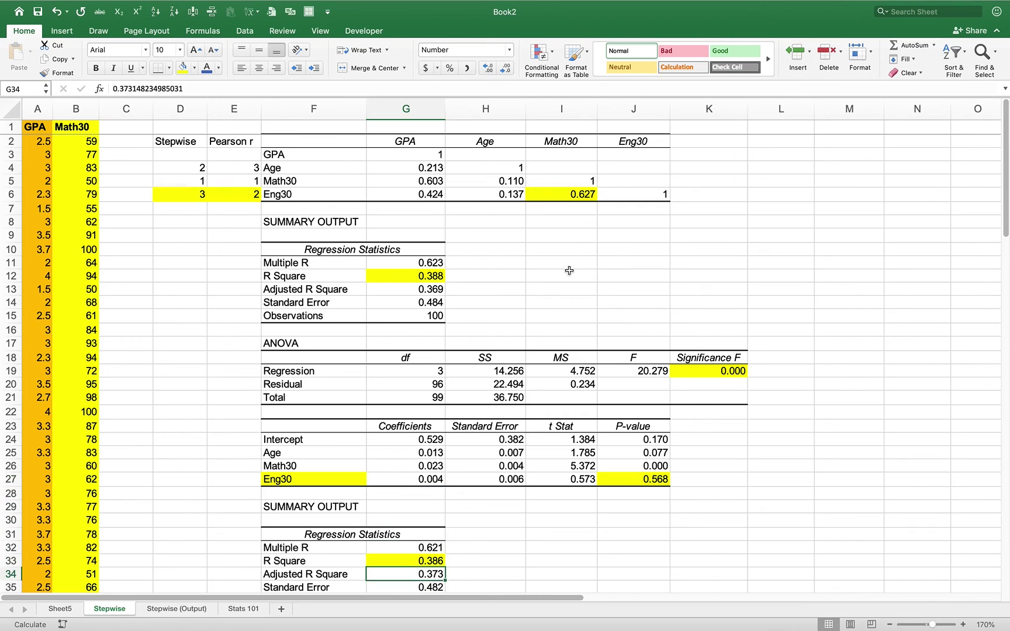
Examine the Eng30 row of the first coefficients table, from its coefficient in G27 to its t Stat in I27
key("Up")
key("Up")
key("Up")
key("Up")
key("Up")
key("Up")
key("Up")
key("Up")
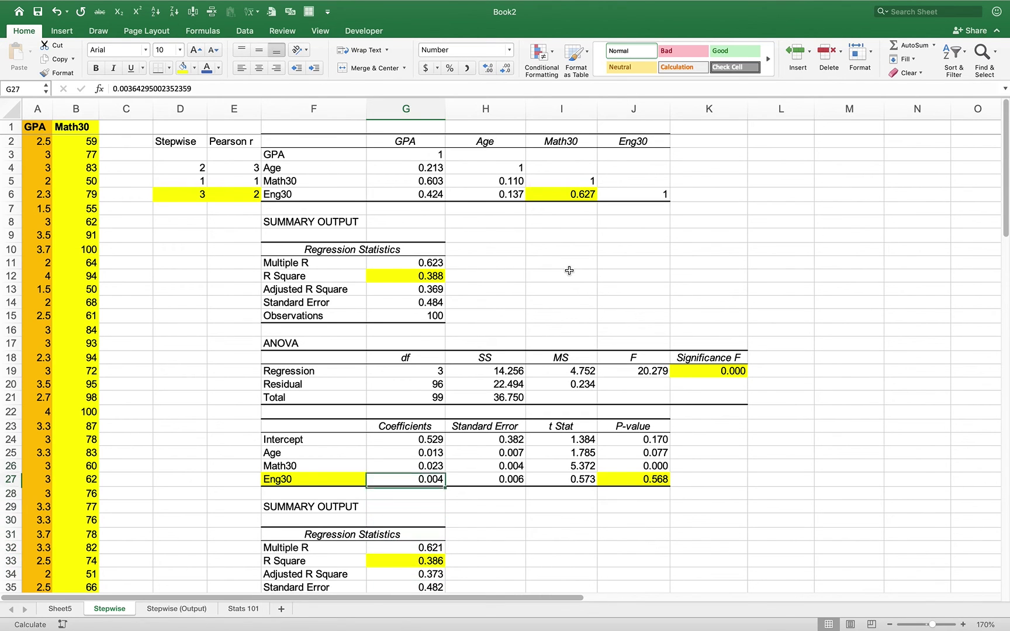
key("Down")
key("Down")
key("Right")
key("Right")
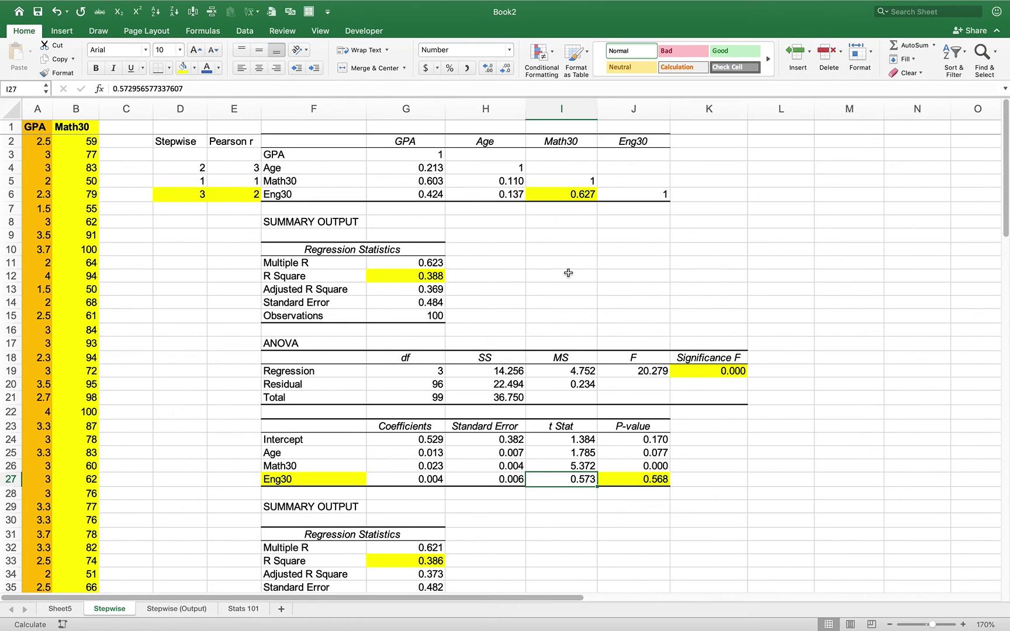
Compare the predictors' GPA correlations in G4:G6 with the Eng30 and Age P-values in J27 and J25
left_click(420, 169)
key("Down")
key("Down")
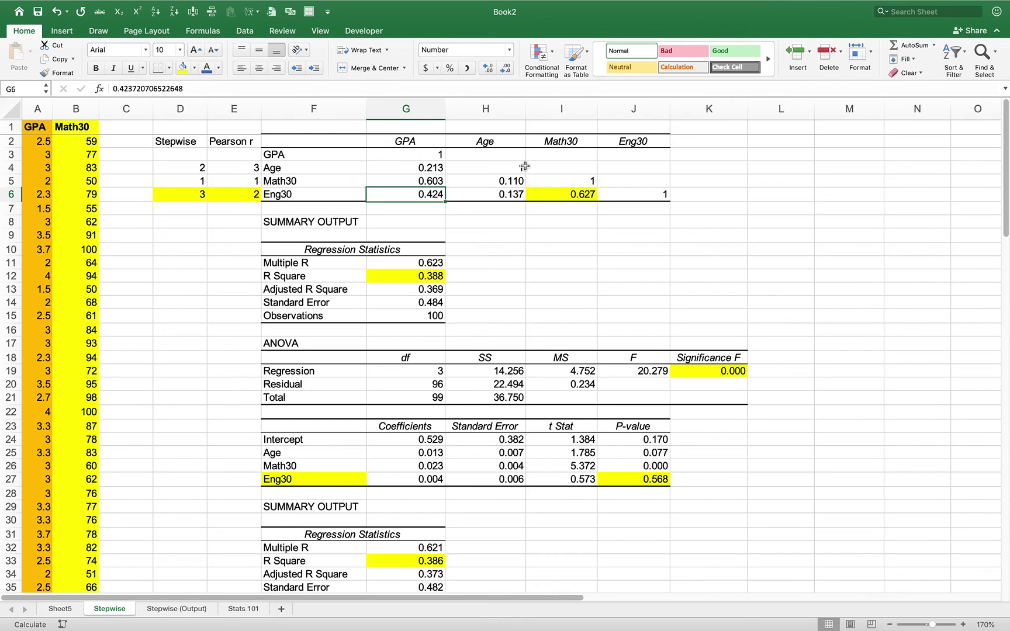
key("Down")
key("Down")
key("Down")
key("Down")
key("Down")
key("Down")
key("Down")
key("Down")
key("Down")
key("Down")
key("Down")
key("Down")
key("Down")
key("Down")
key("Down")
key("Down")
key("Down")
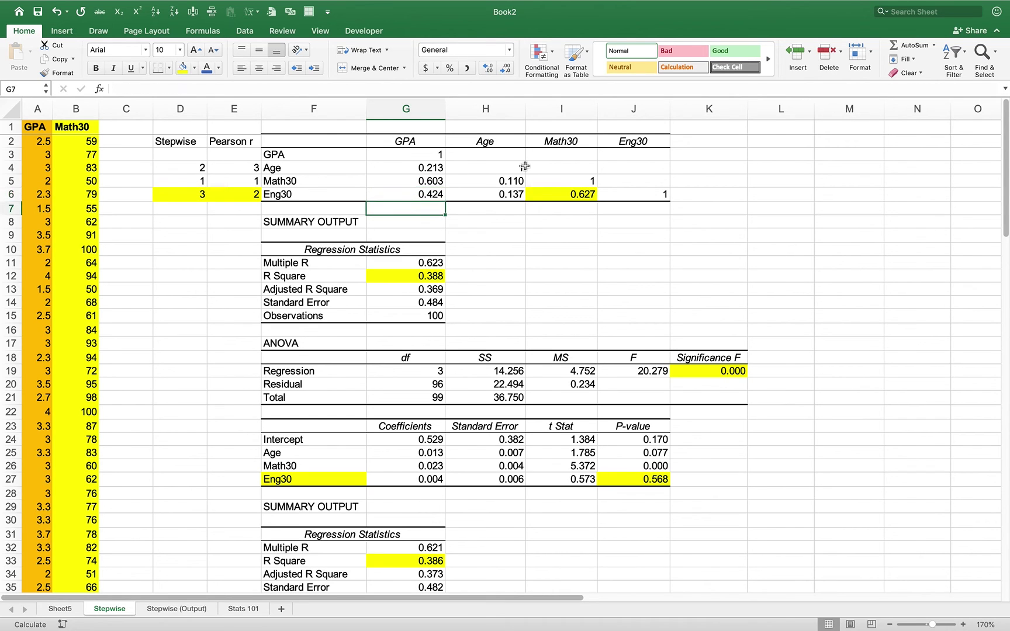
key("Down")
key("Down")
key("Down")
key("Down")
key("Right")
key("Right")
key("Right")
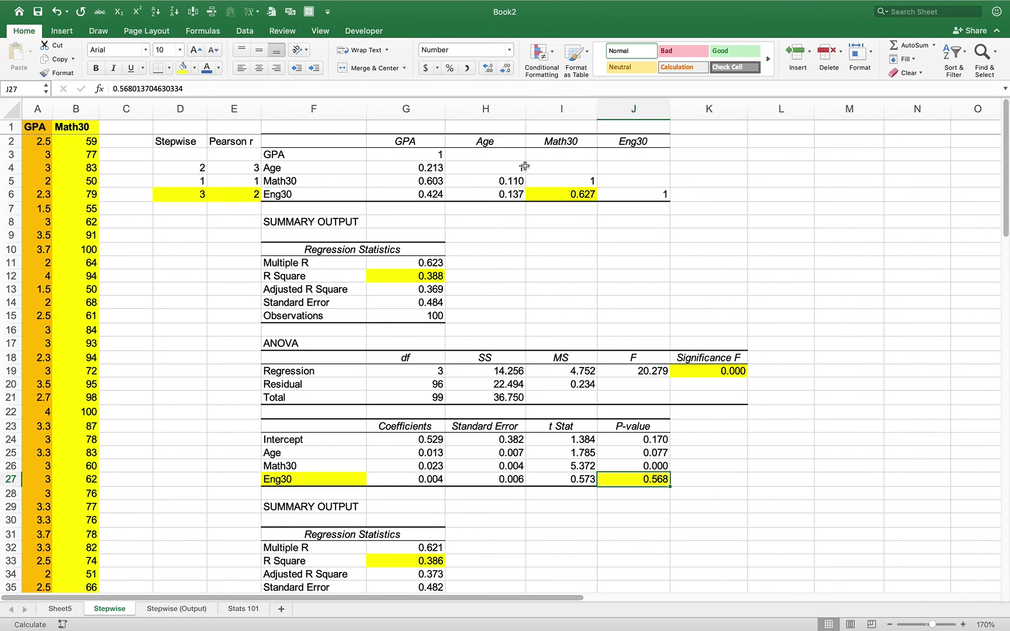
key("Up")
key("Up")
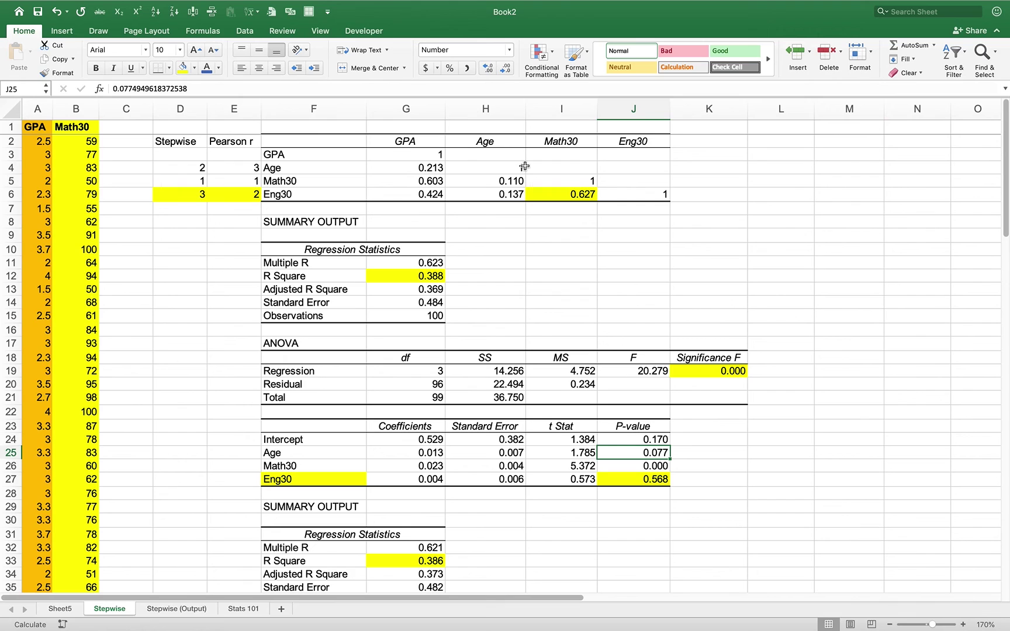
Compare Eng30's correlation with Age in H6 against its correlation with Math30 in I6
key("Left")
key("Left")
key("Up")
key("Up")
key("Up")
key("Up")
key("Up")
key("Up")
key("Up")
key("Up")
key("Up")
key("Up")
key("Up")
key("Up")
key("Up")
key("Up")
key("Up")
key("Up")
key("Up")
key("Up")
key("Up")
key("Up")
key("Down")
key("Up")
key("Down")
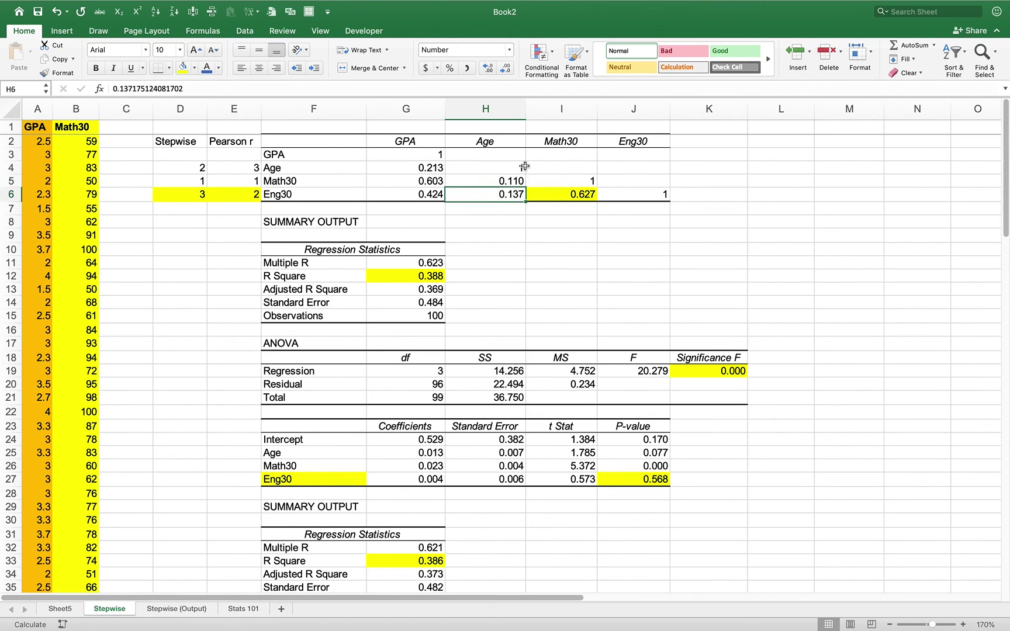
key("Right")
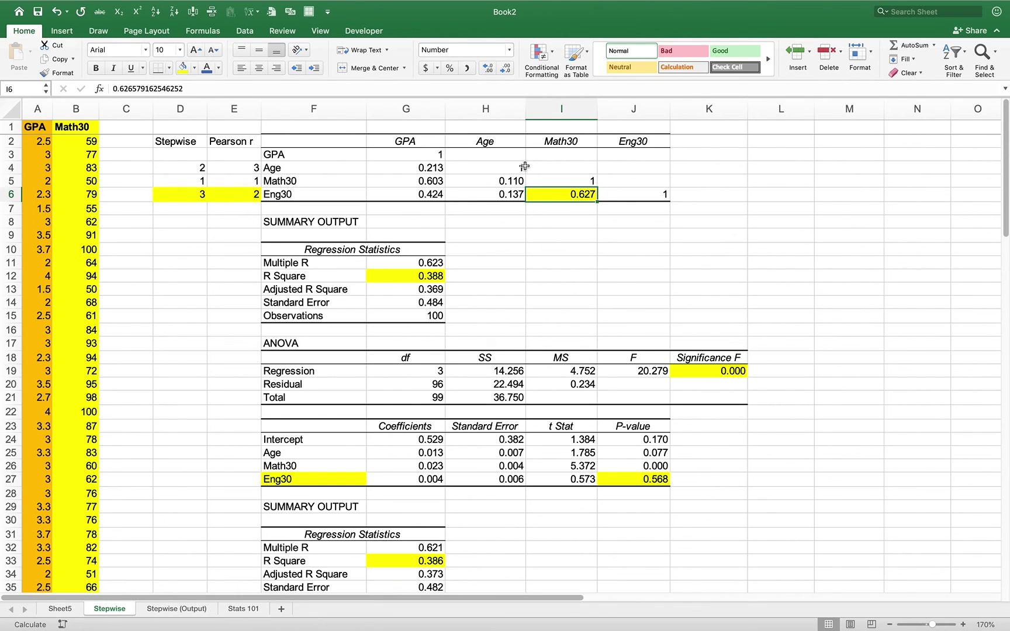
Review the variable labels in F3:F6 of the correlation matrix
key("Left")
key("Left")
key("Left")
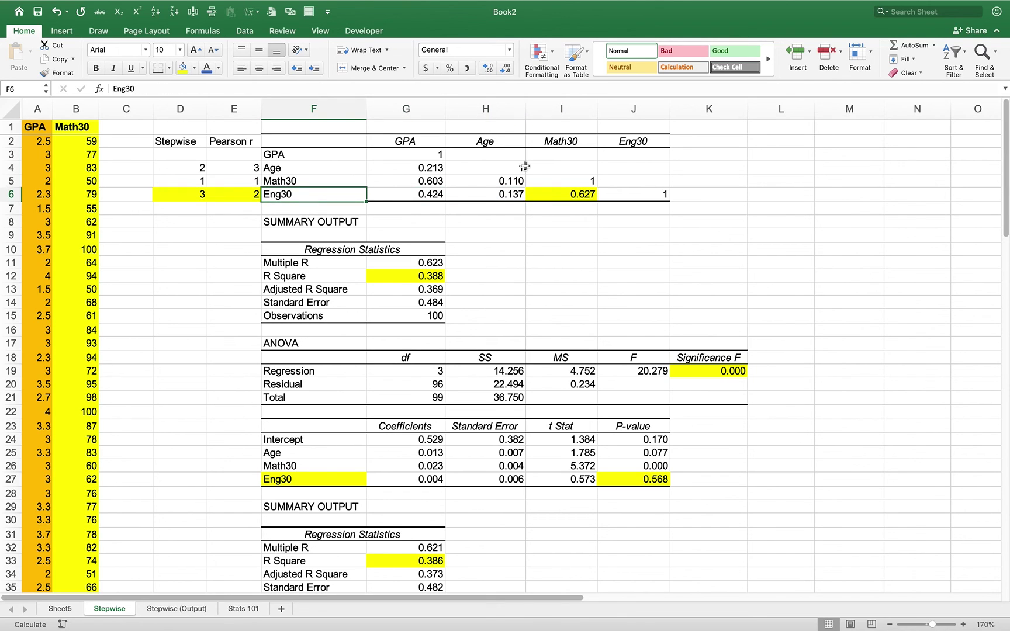
key("Down")
key("Up")
key("Up")
key("Up")
key("Up")
key("Down")
key("Up")
Look down the three-predictor regression output to the second model's R Square in G33
key("Down")
key("Down")
key("Down")
key("Down")
key("Down")
key("Down")
key("Down")
key("Down")
key("Down")
key("Down")
key("Down")
key("Down")
key("Down")
key("Down")
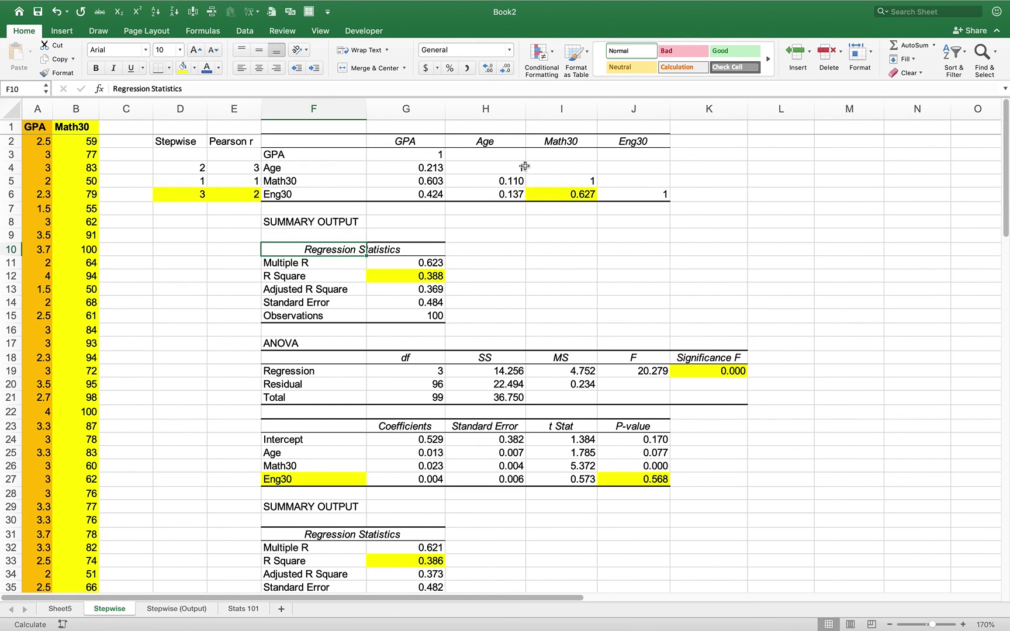
key("Down")
key("Down")
key("Down")
key("Down")
key("Down")
key("Down")
key("Down")
key("Down")
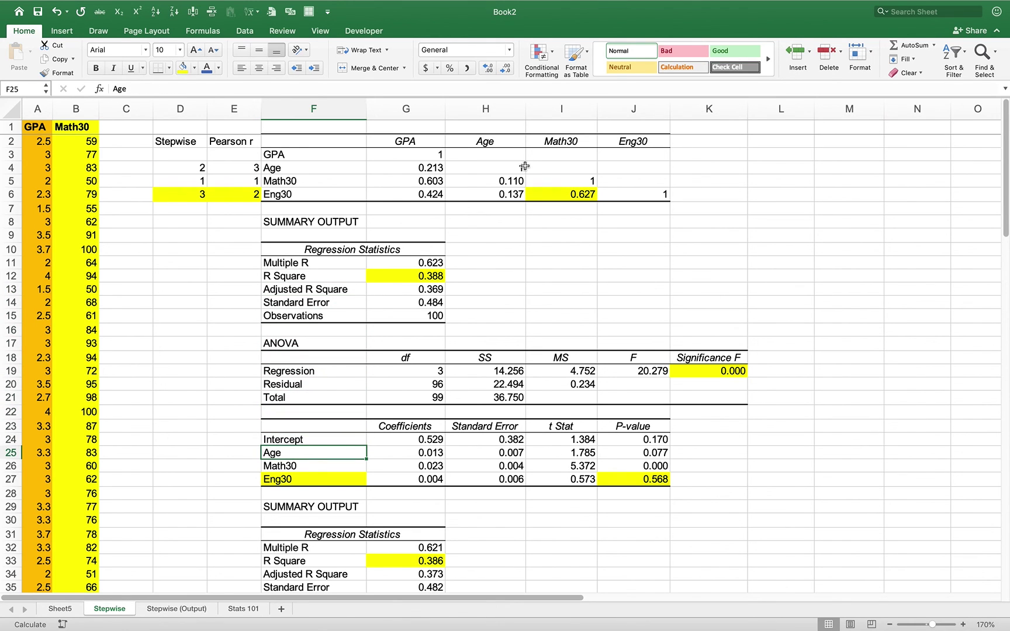
key("Down")
key("Down")
key("Down")
key("Down")
key("Down")
key("Down")
key("Down")
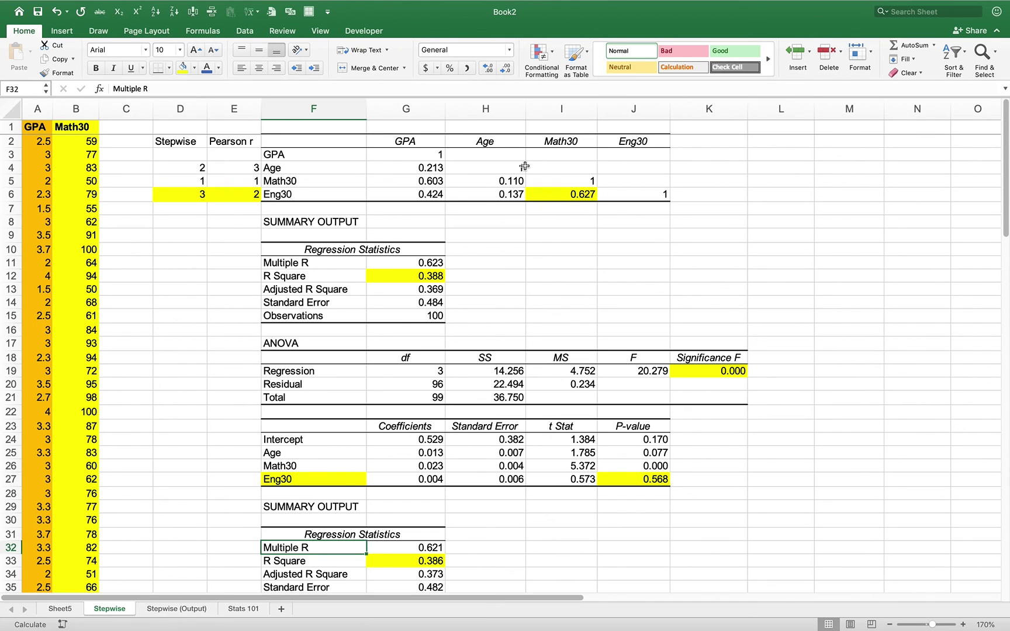
key("Up")
key("Down")
key("Right")
key("Down")
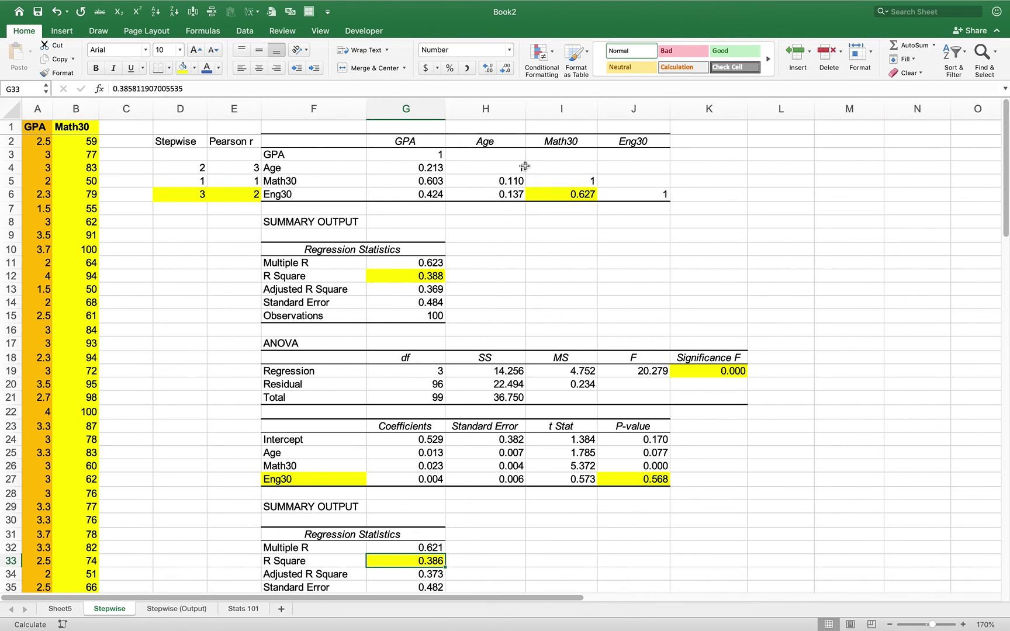
Look through the second model's output down to the Math30-only model's R Square in G53
key("Down")
key("Down")
key("Down")
key("Down")
key("Down")
key("Down")
key("Down")
key("Down")
key("Down")
key("Down")
key("Down")
key("Down")
key("Down")
key("Down")
key("Down")
key("Down")
key("Down")
key("Down")
key("Down")
key("Down")
key("Down")
key("Down")
key("Down")
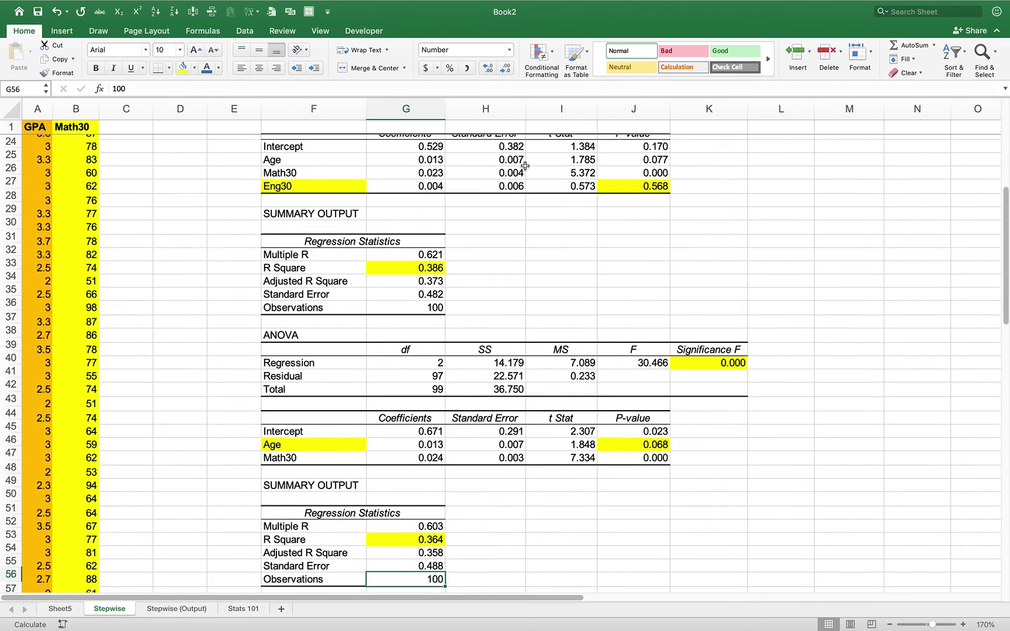
key("Down")
key("Up")
key("Up")
key("Up")
key("Up")
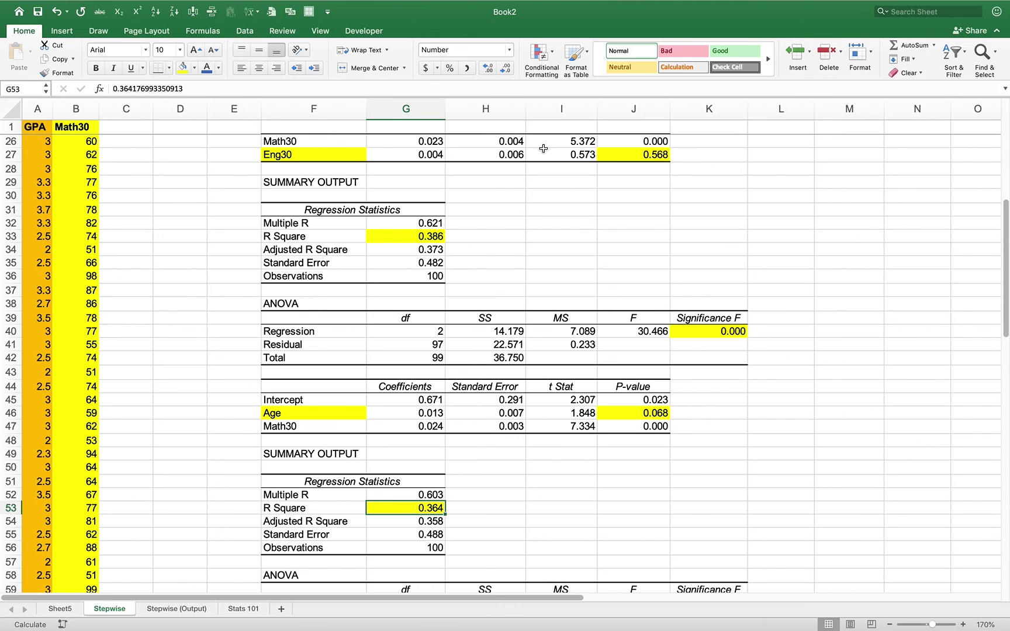
Examine the Age row of the second model's coefficients table, from its P-value in J46 back to its coefficient in G46
left_click(643, 413)
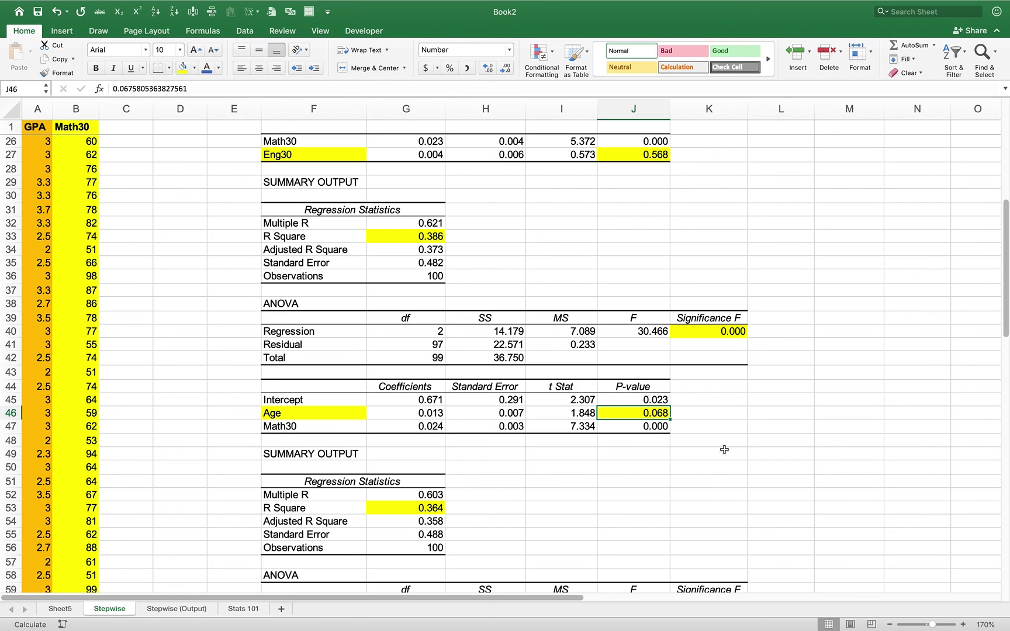
key("Left")
key("Left")
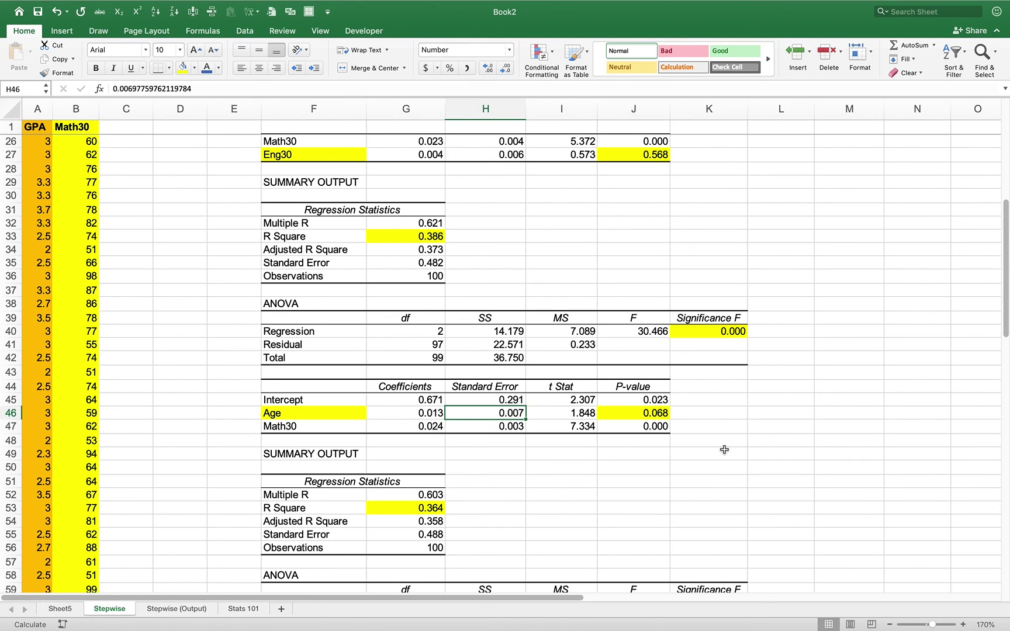
key("Left")
Look over the Math30-only model's regression statistics and ANOVA table down to the total df in G62
key("Down")
key("Down")
key("Down")
key("Down")
key("Down")
key("Down")
key("Down")
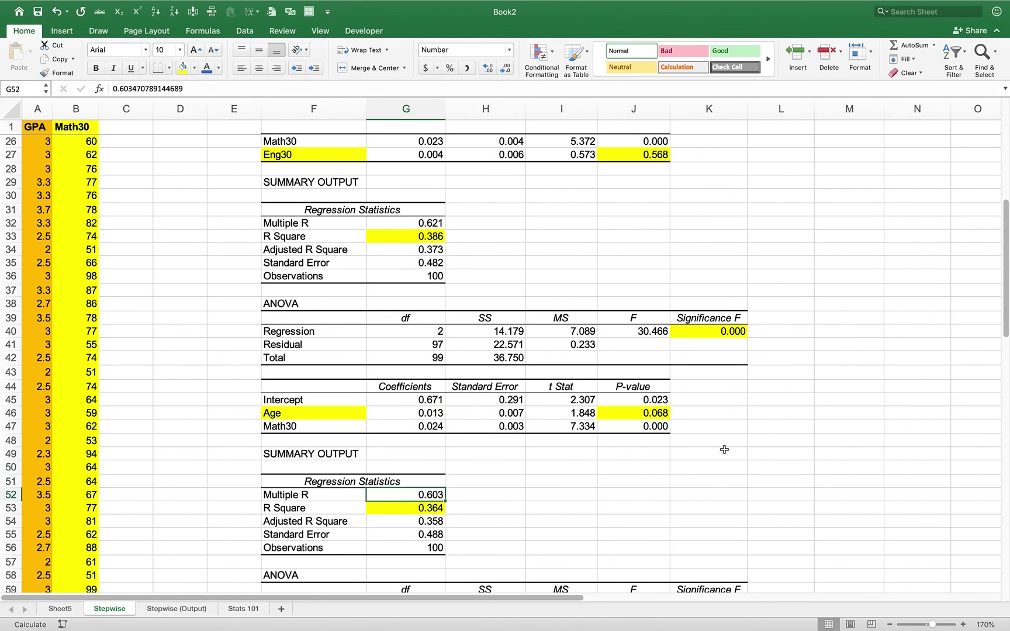
key("Down")
key("Down")
key("Down")
key("Down")
key("Down")
key("Down")
key("Down")
key("Down")
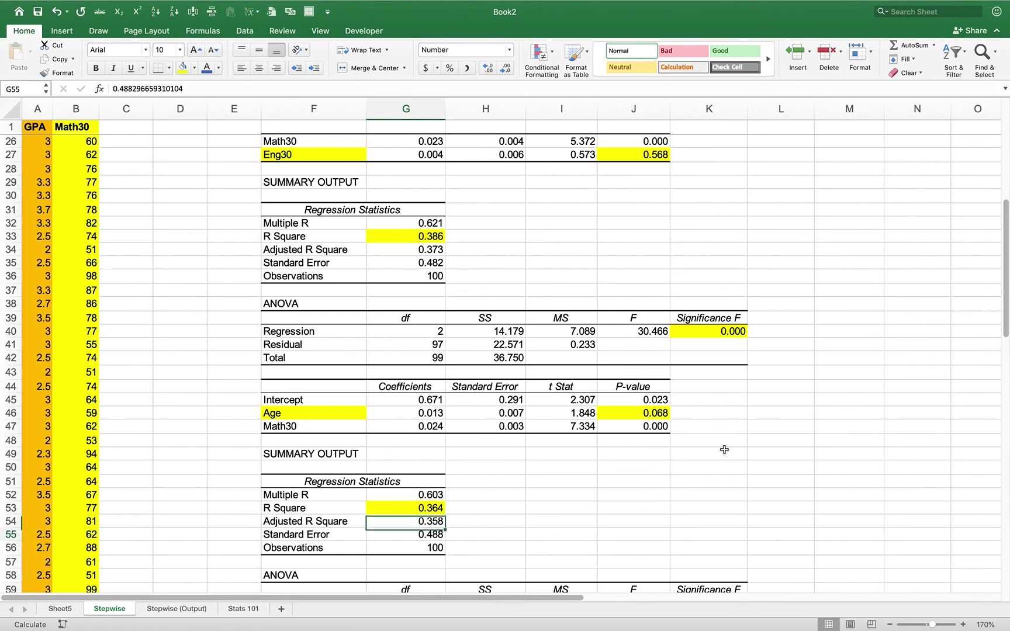
key("Down")
key("Down")
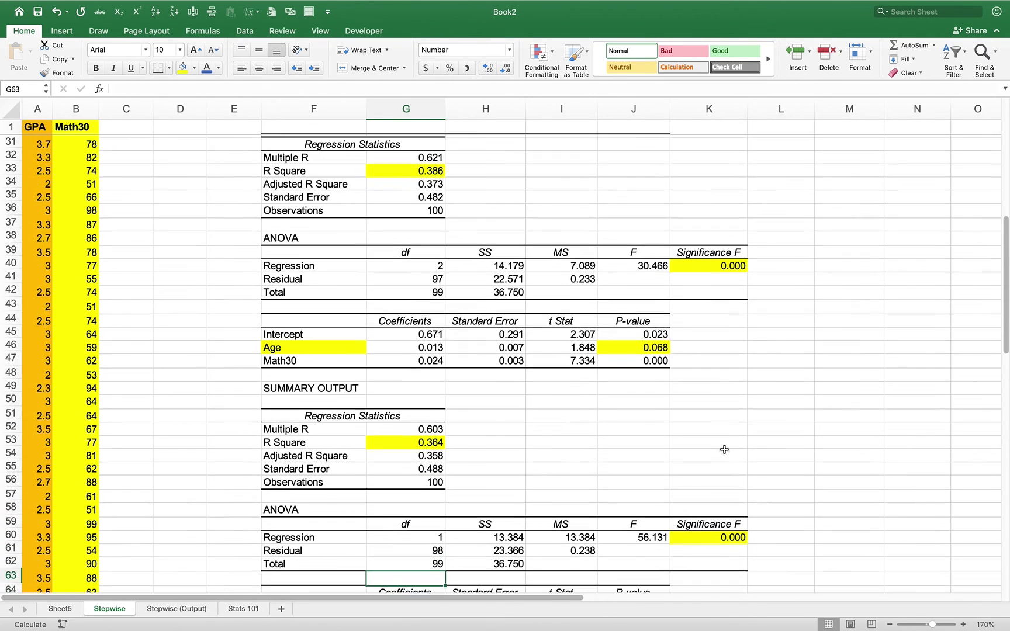
key("Up")
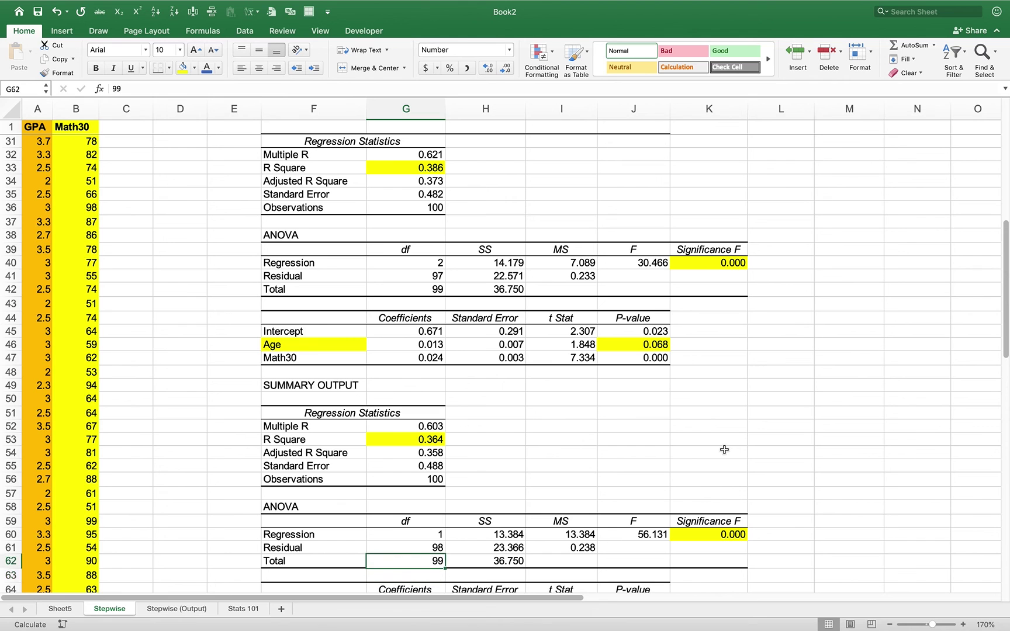
Examine the Math30 row of the last coefficients table up to its P-value in J66, and return to the correlation matrix
key("Down")
key("Down")
key("Down")
key("Down")
key("Right")
key("Right")
key("Right")
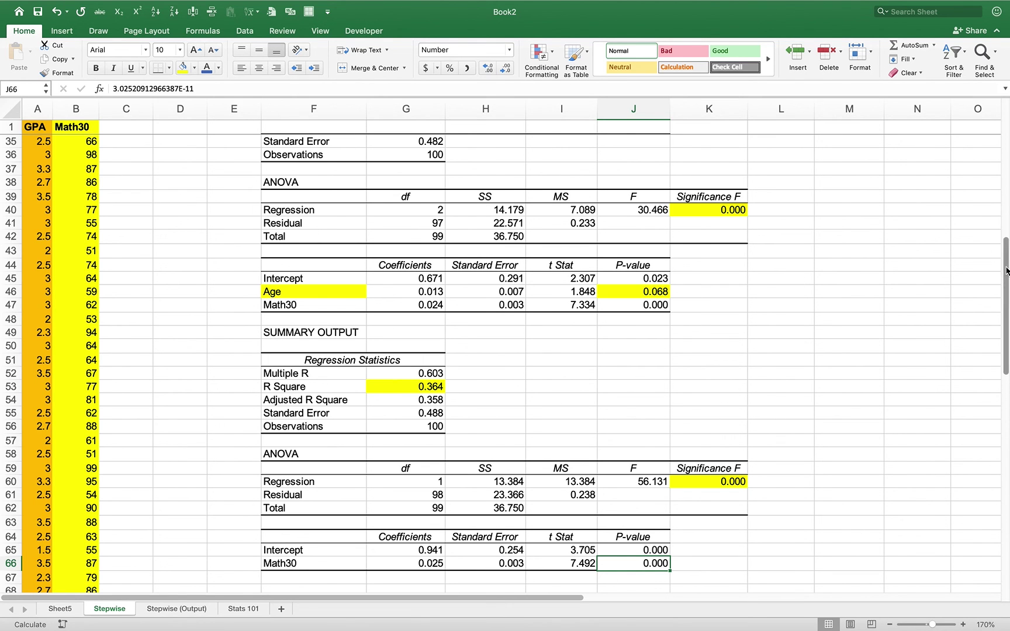
scroll(1006, 267, "up", 15)
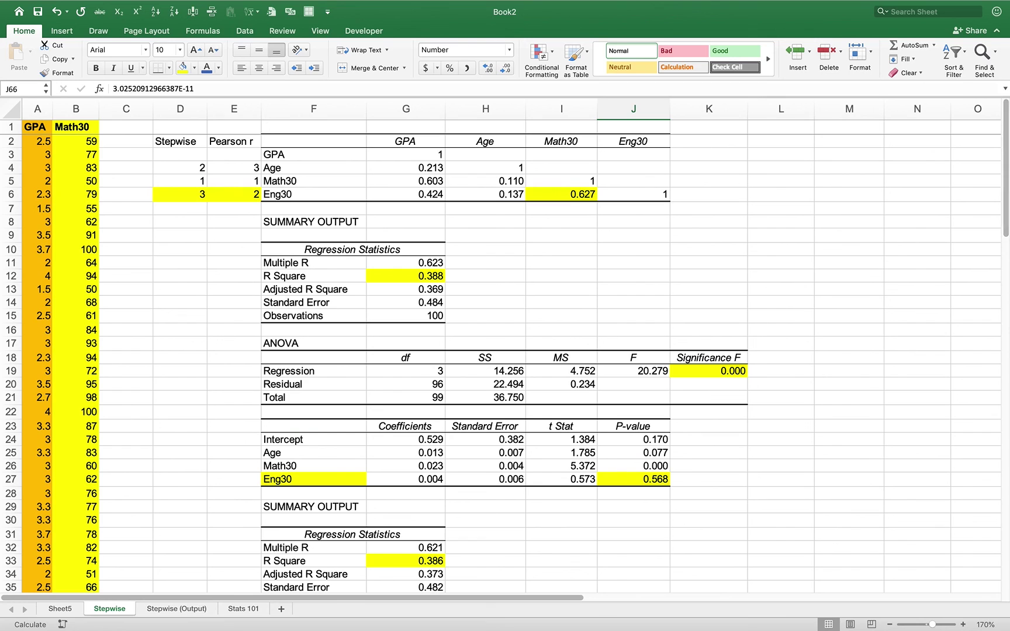